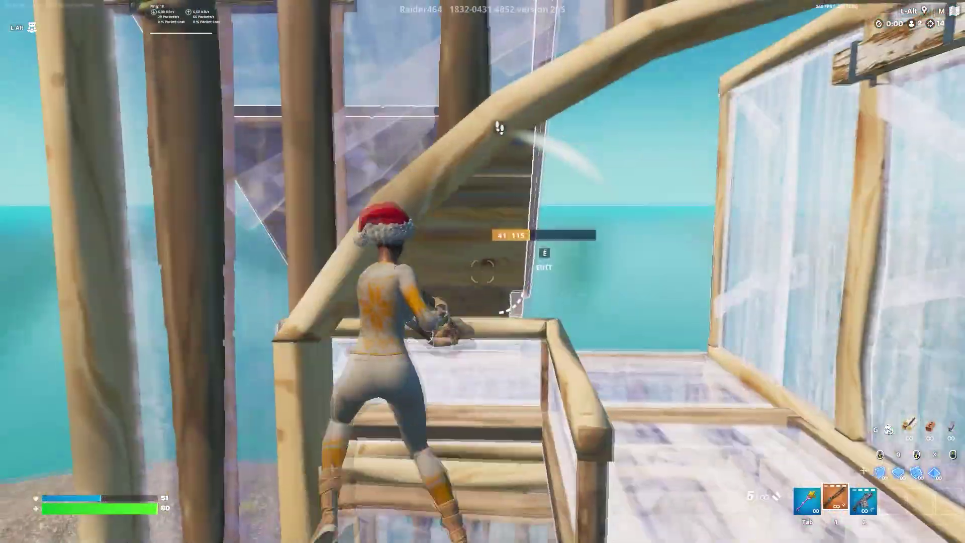
pyautogui.press('2')
pyautogui.click(482, 272)
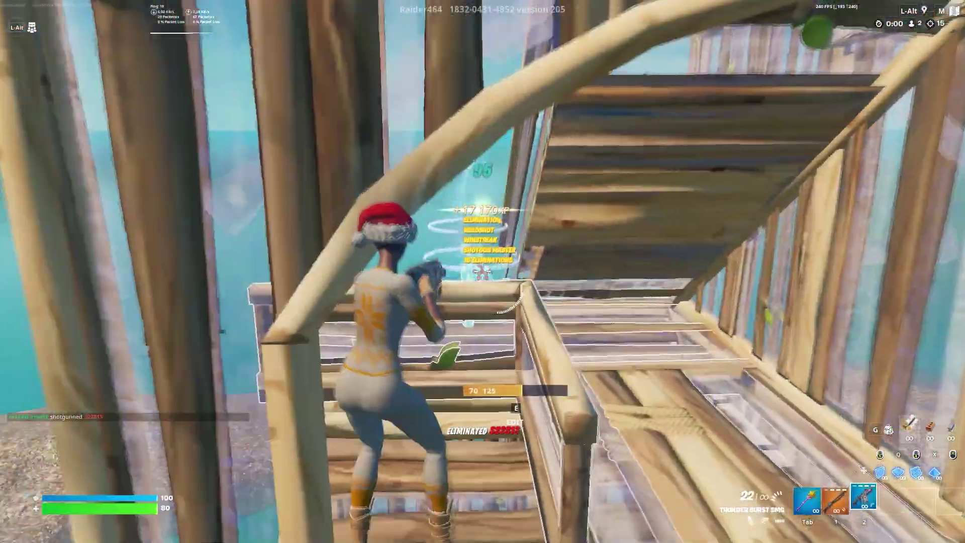
pyautogui.press('1')
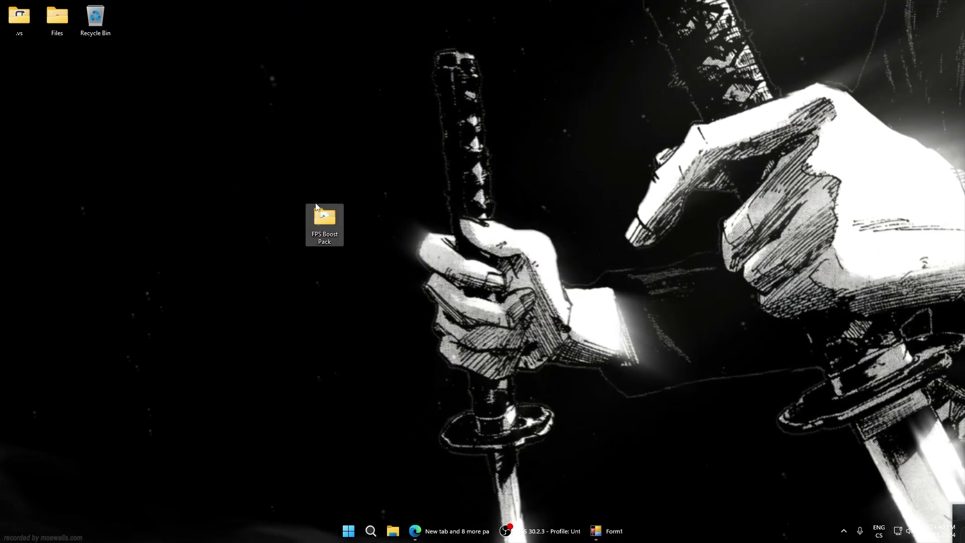
# Step: Open the FPS Boost Pack folder from the desktop and go into its Disk Tweaks subfolder
pyautogui.doubleClick(318, 210)
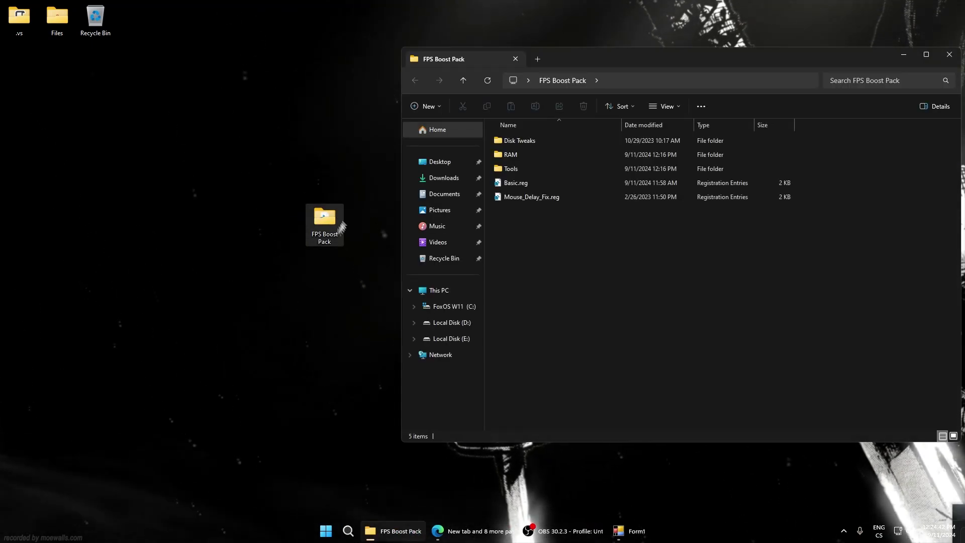
pyautogui.moveTo(580, 59); pyautogui.dragTo(492, 87)
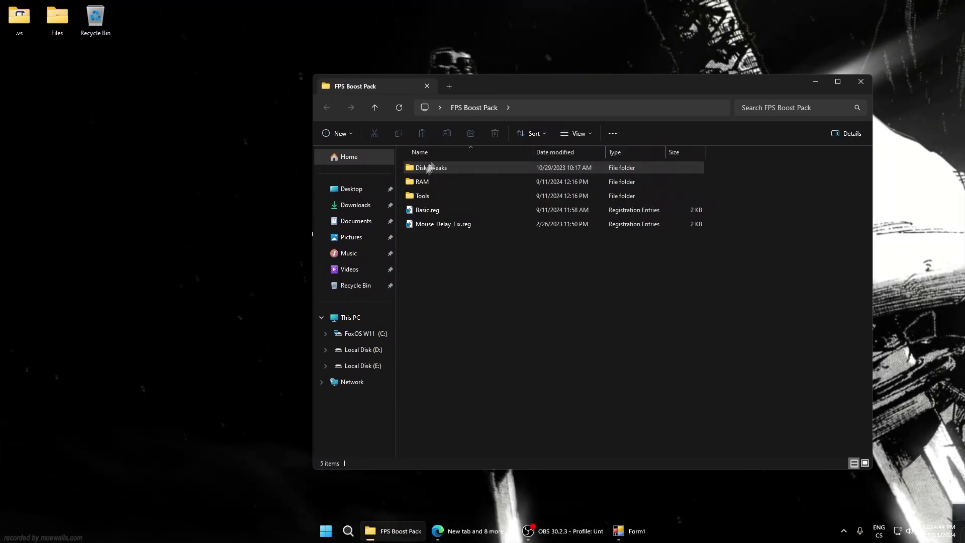
pyautogui.click(431, 167)
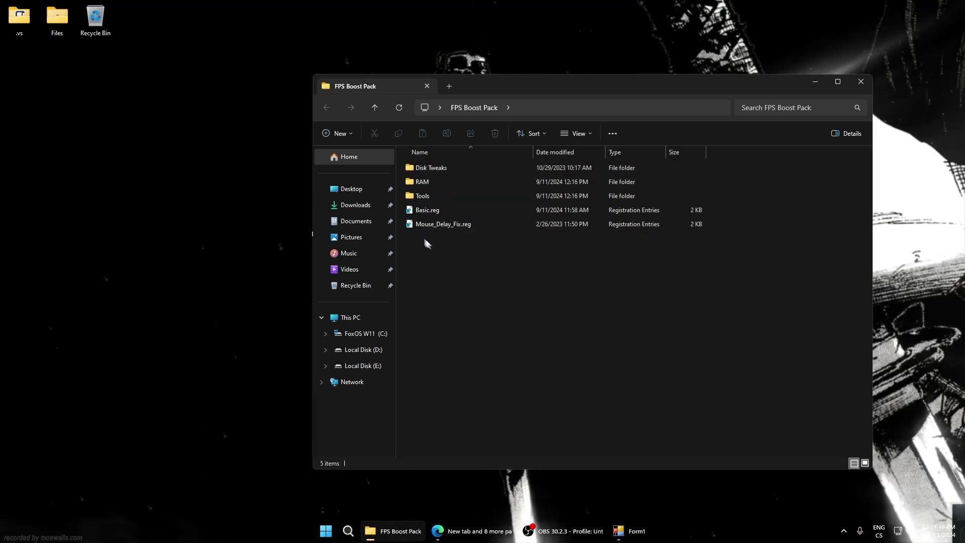
pyautogui.moveTo(436, 239); pyautogui.dragTo(453, 256)
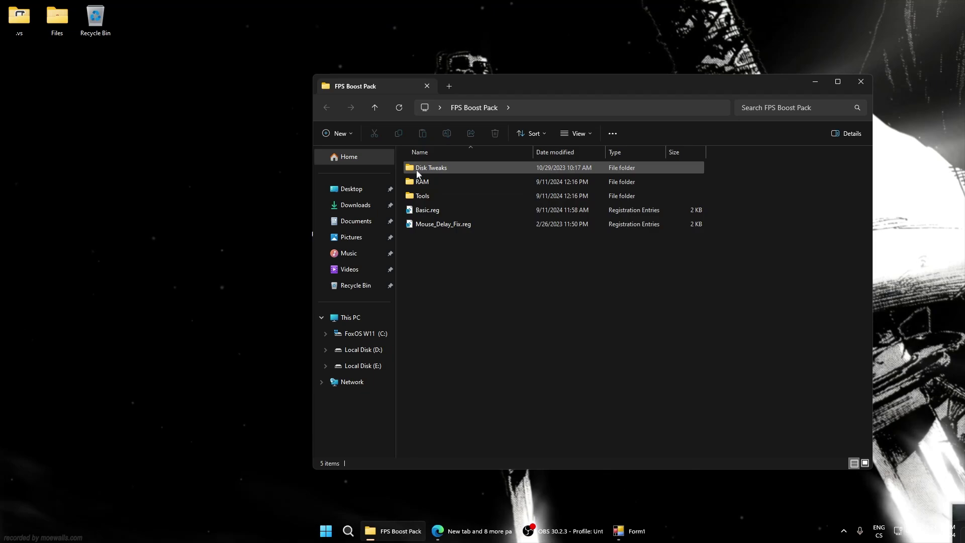
pyautogui.doubleClick(427, 168)
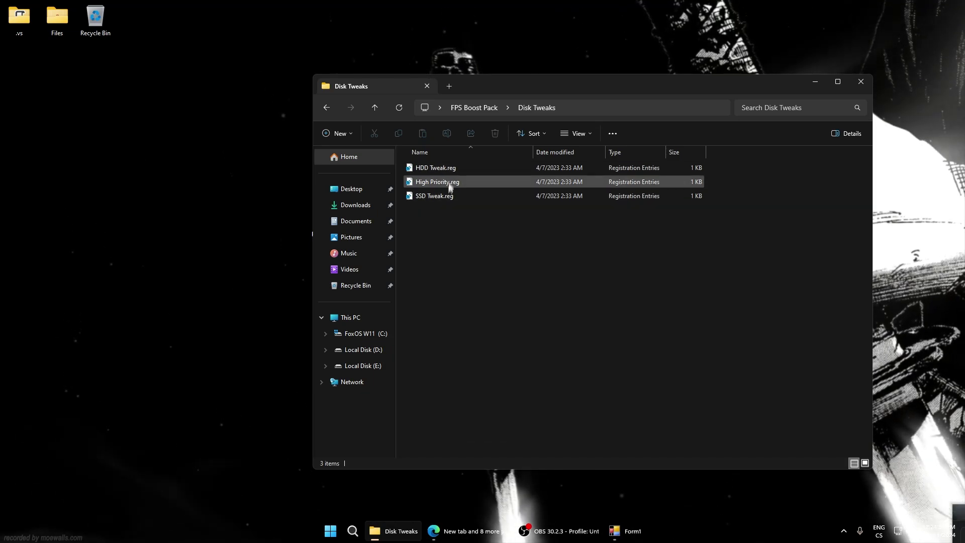
# Step: Merge SSD Tweak.reg from the Disk Tweaks folder into the registry
pyautogui.click(419, 171)
pyautogui.doubleClick(426, 195)
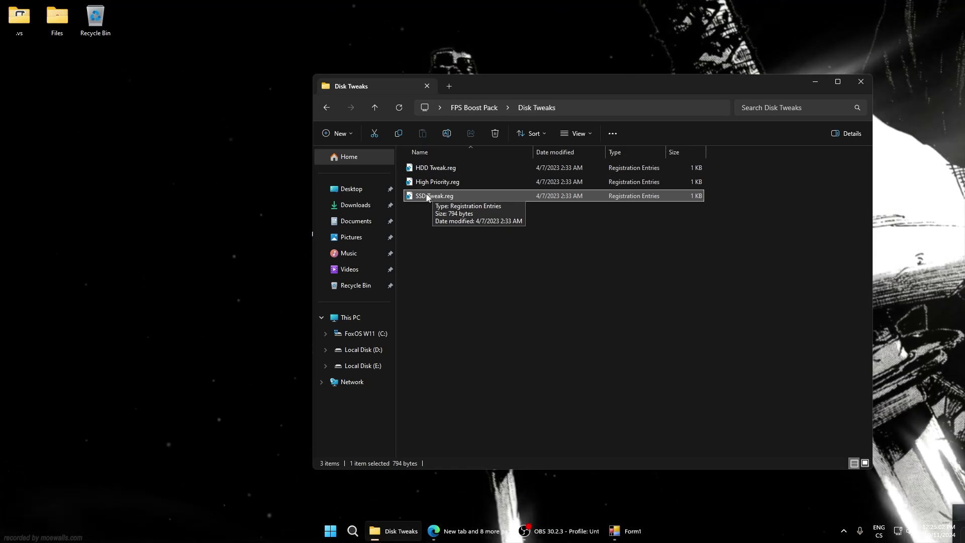
pyautogui.click(558, 282)
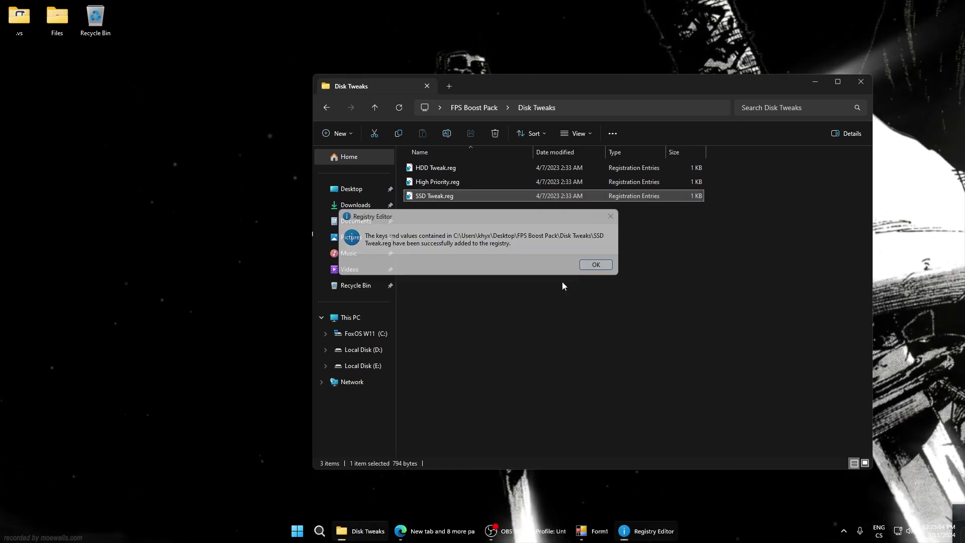
pyautogui.click(599, 328)
pyautogui.click(647, 531)
pyautogui.click(596, 264)
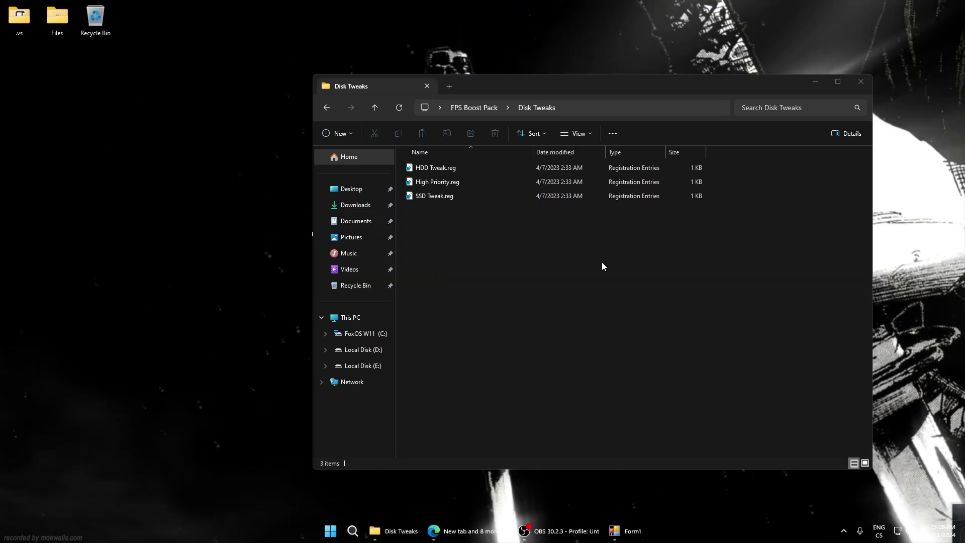
# Step: Merge High Priority.reg from the Disk Tweaks folder into the registry
pyautogui.doubleClick(438, 183)
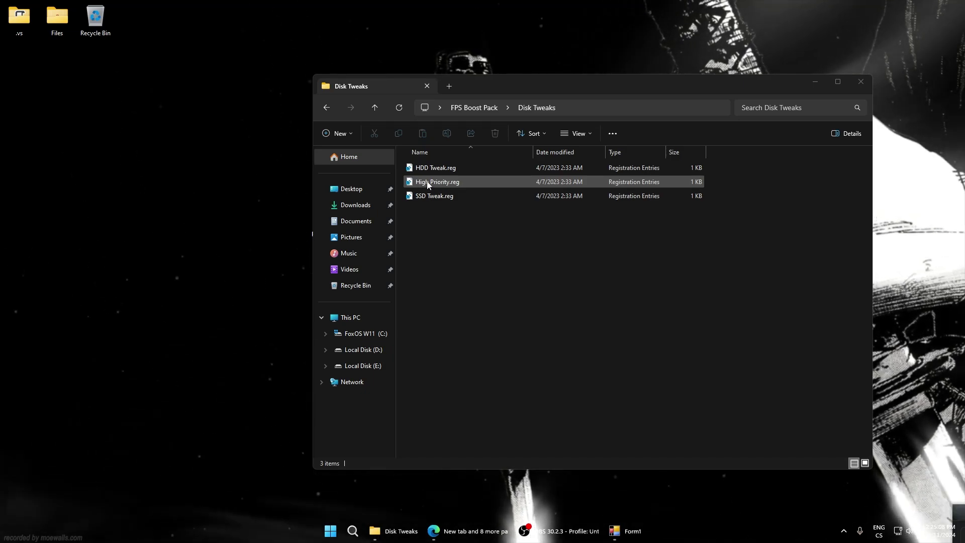
pyautogui.click(441, 170)
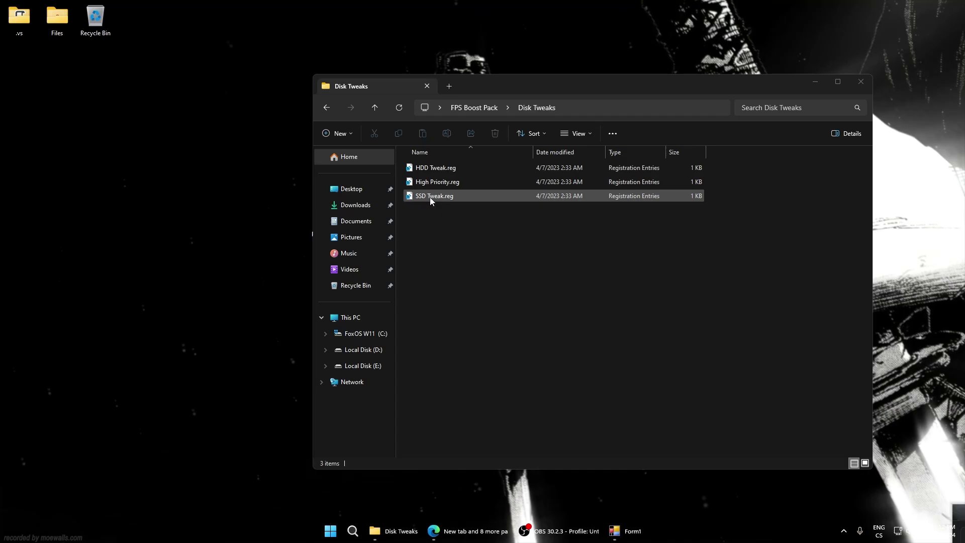
pyautogui.doubleClick(422, 183)
pyautogui.click(558, 279)
pyautogui.click(596, 265)
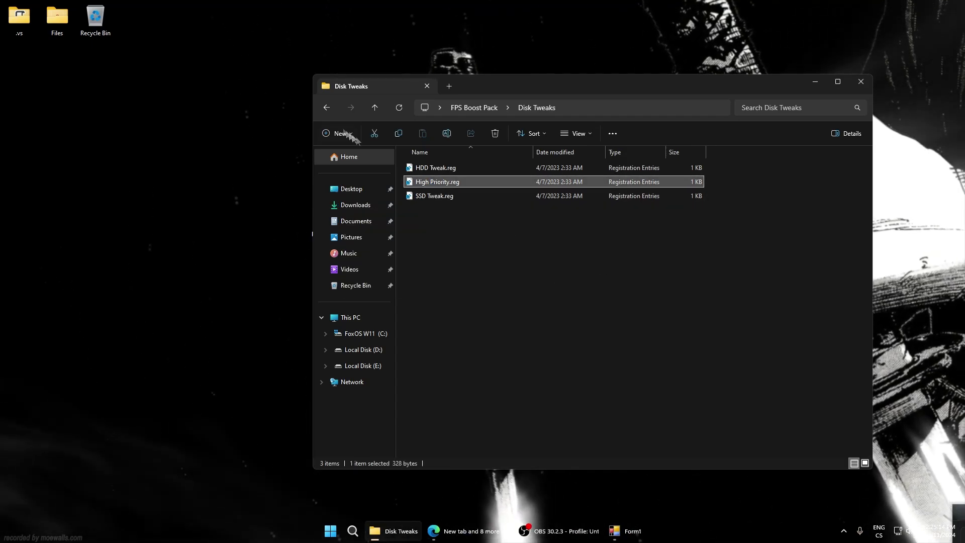
# Step: Return to FPS Boost Pack, open the RAM folder and launch 5. UnparkCpu.exe
pyautogui.click(322, 104)
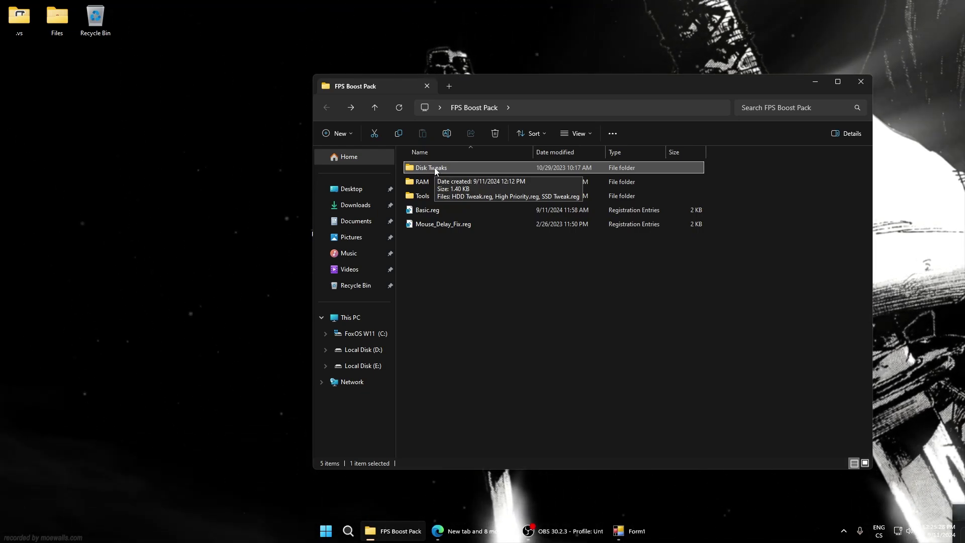
pyautogui.doubleClick(426, 181)
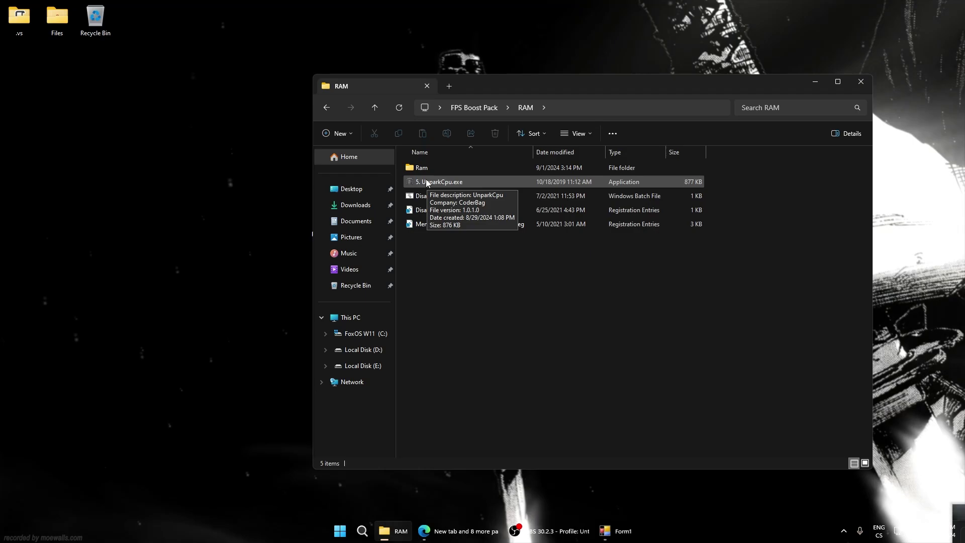
pyautogui.doubleClick(426, 182)
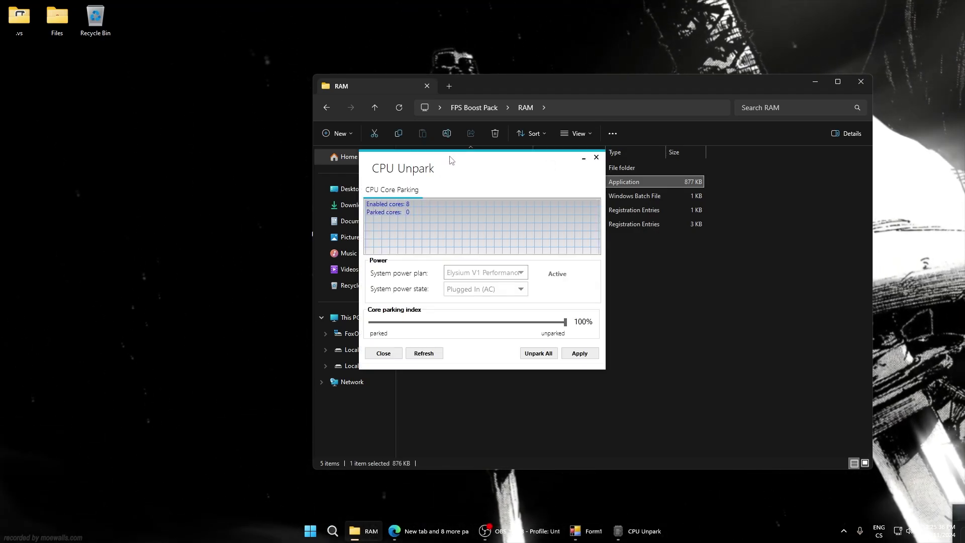
# Step: Set the core parking index to 100% in CPU Unpark and apply the change
pyautogui.moveTo(450, 160)
pyautogui.mouseDown()
pyautogui.moveTo(470, 173)
pyautogui.moveTo(446, 156)
pyautogui.mouseUp()
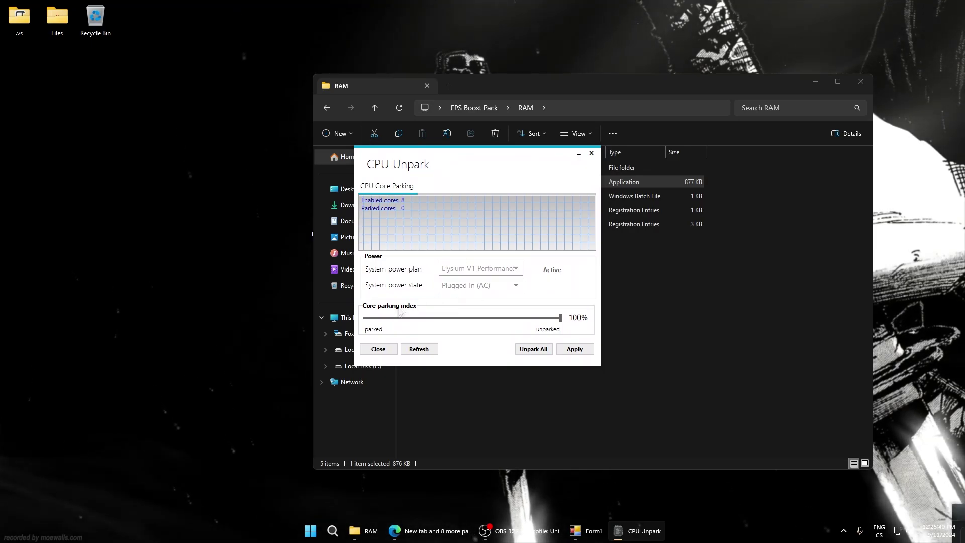
pyautogui.moveTo(401, 315); pyautogui.dragTo(349, 318)
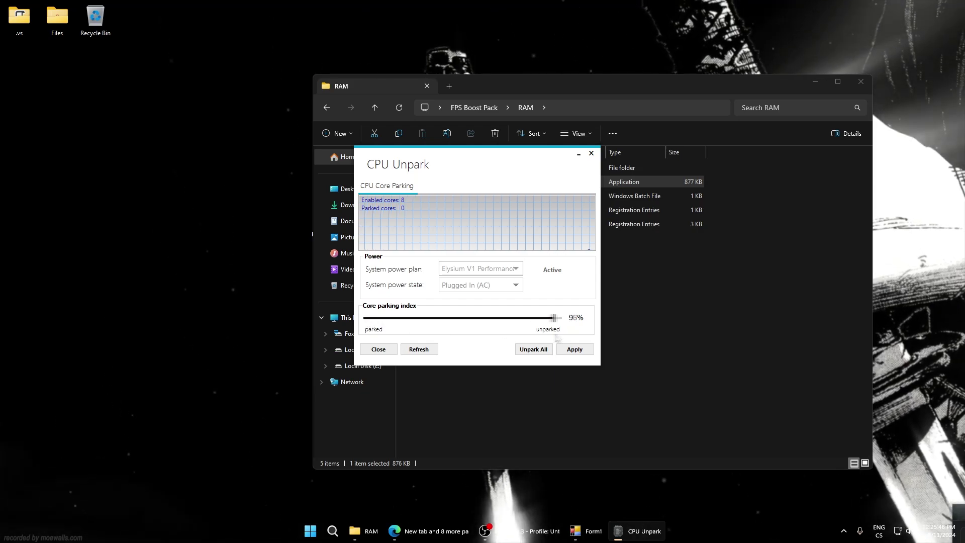
pyautogui.moveTo(556, 338); pyautogui.dragTo(566, 315)
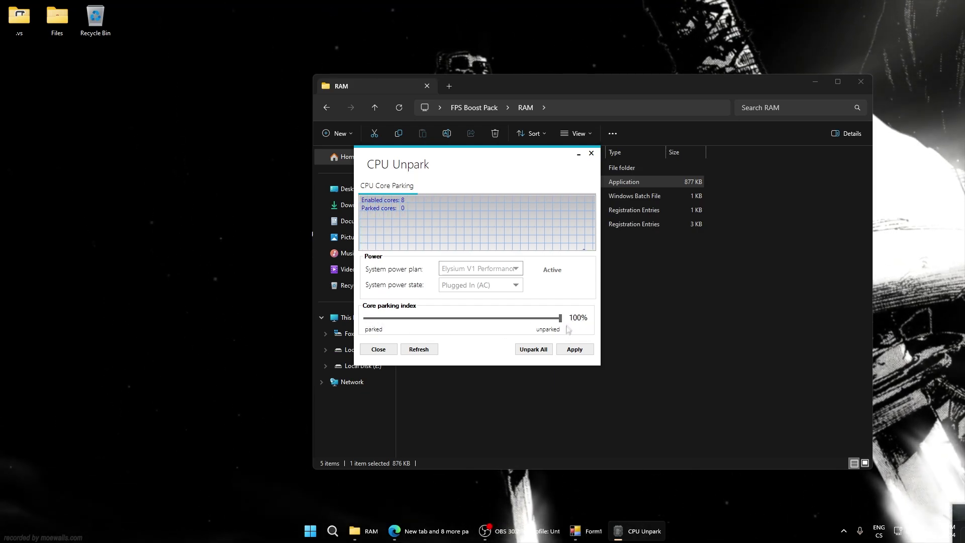
pyautogui.click(572, 350)
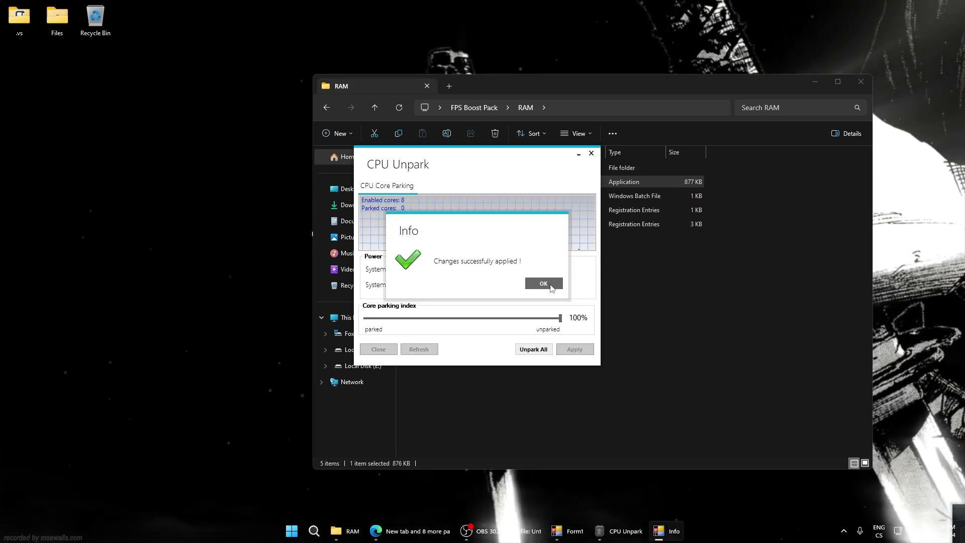
pyautogui.click(544, 284)
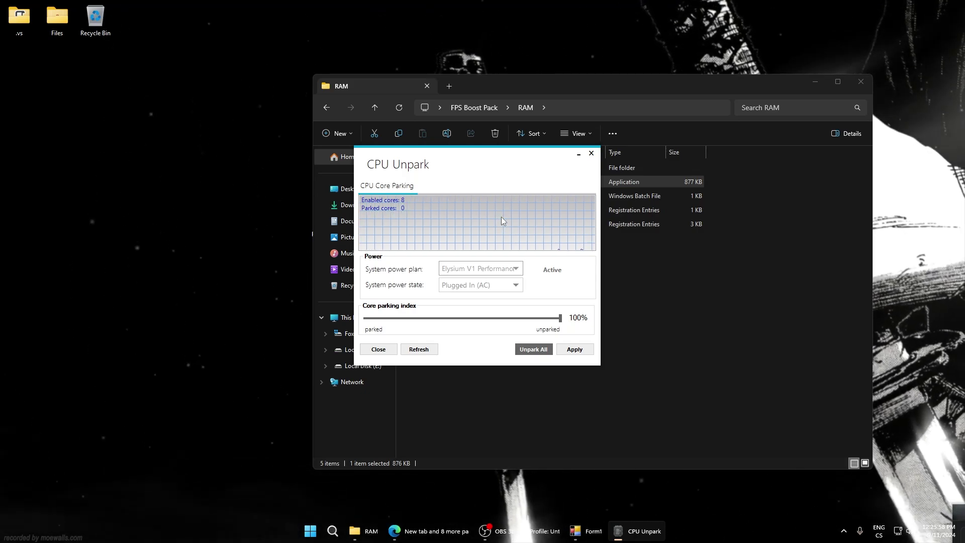
# Step: Unpark all CPU cores, applying the change, and close CPU Unpark
pyautogui.click(532, 349)
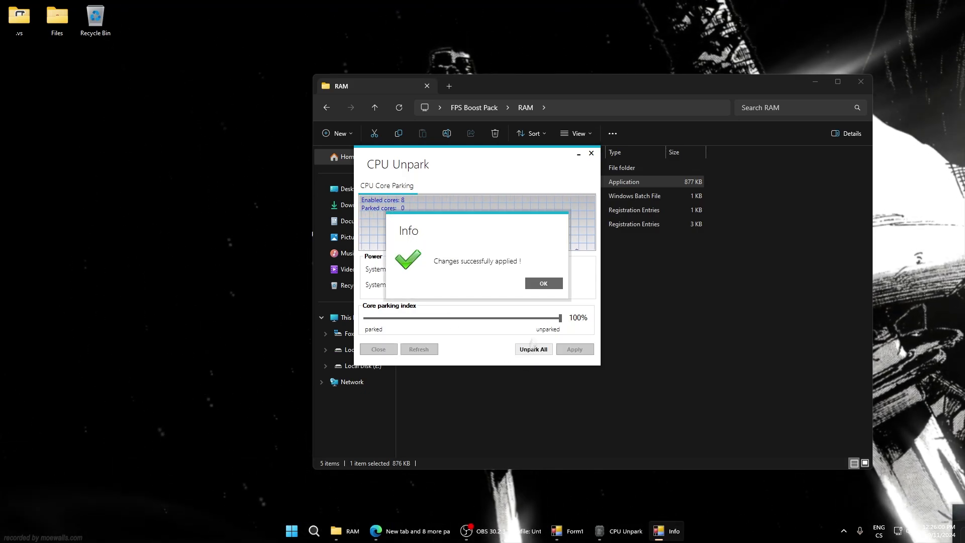
pyautogui.click(555, 285)
pyautogui.click(573, 349)
pyautogui.click(546, 284)
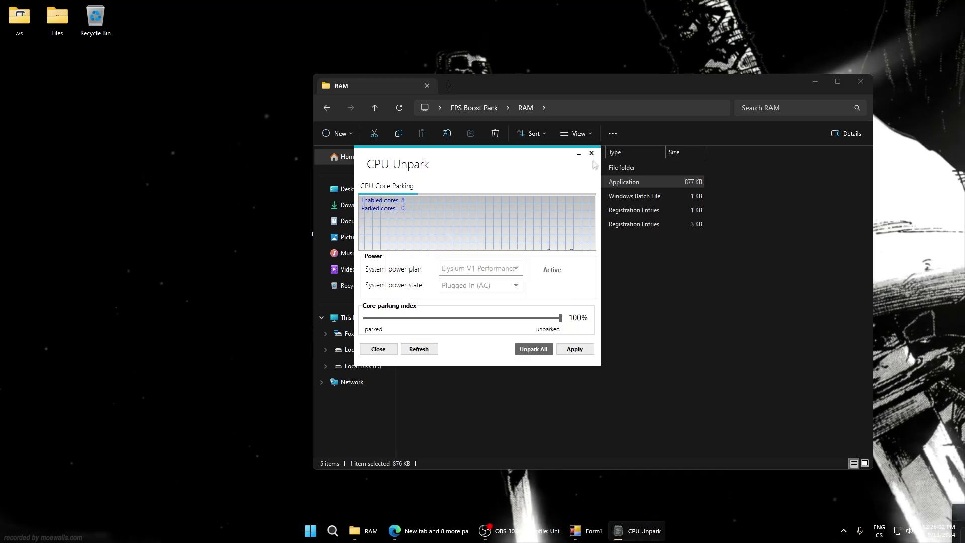
pyautogui.click(592, 153)
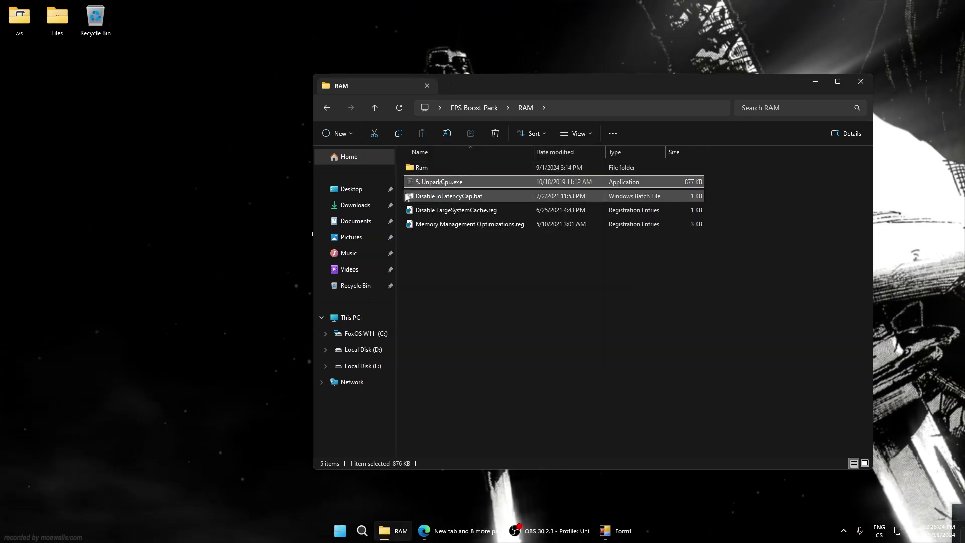
# Step: Run the Disable IoLatencyCap.bat script from the RAM folder
pyautogui.rightClick(439, 197)
pyautogui.click(491, 224)
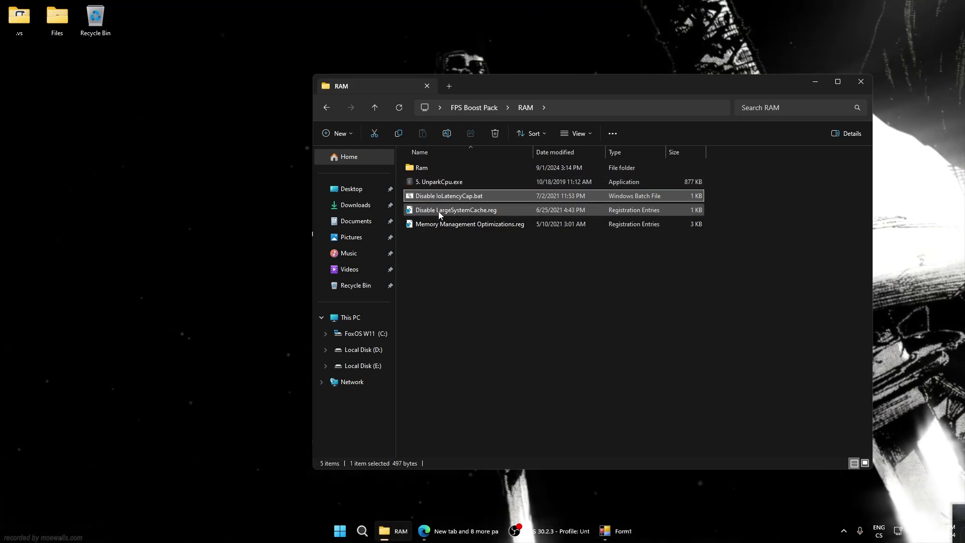
# Step: Edit Disable LargeSystemCache.reg in Notepad so the LargeSystemCache dword is 1, and save and close the file
pyautogui.doubleClick(439, 210)
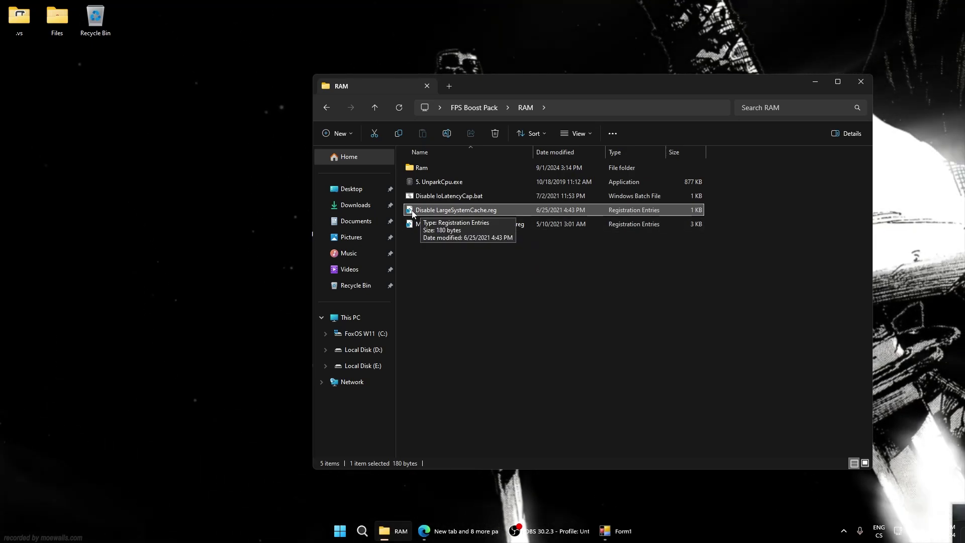
pyautogui.rightClick(443, 210)
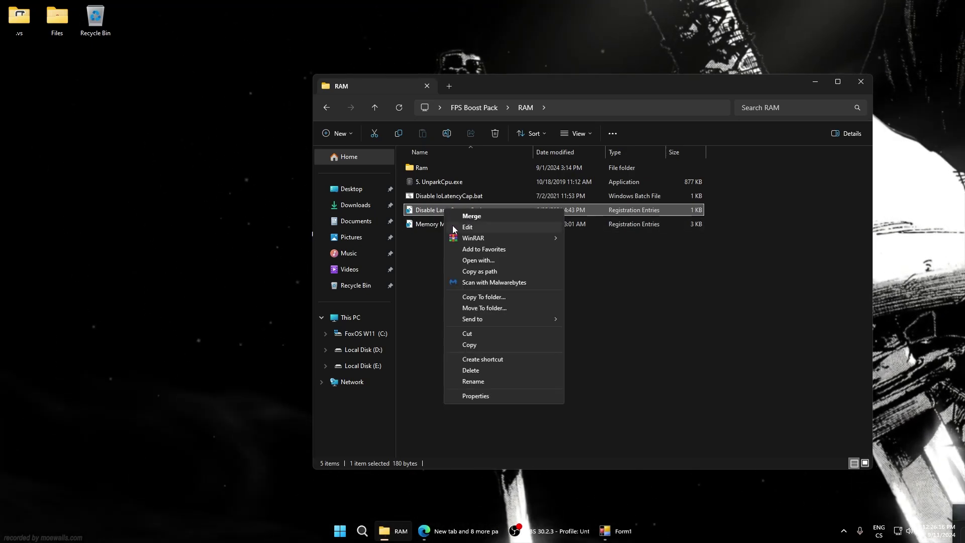
pyautogui.click(455, 226)
pyautogui.moveTo(300, 71); pyautogui.dragTo(408, 71)
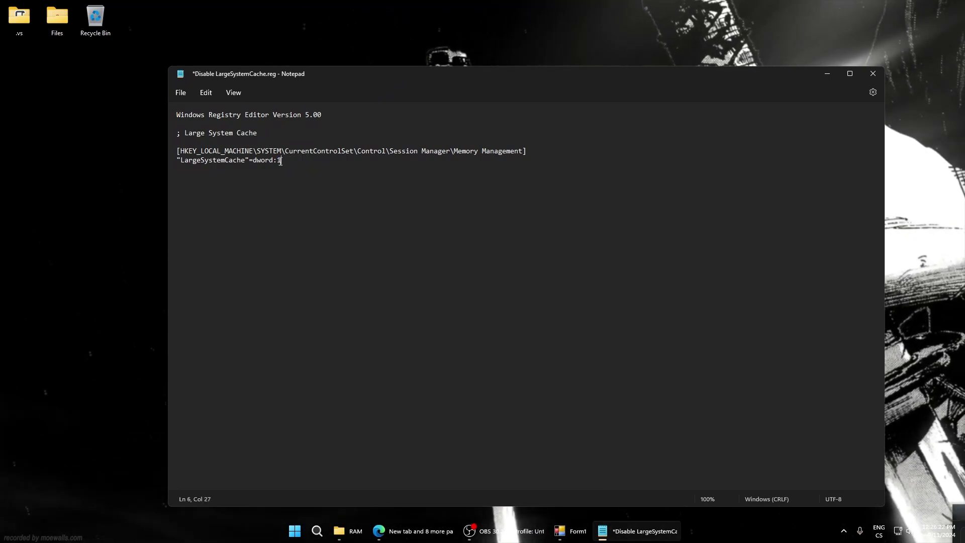
pyautogui.moveTo(281, 161)
pyautogui.mouseDown()
pyautogui.moveTo(176, 155)
pyautogui.moveTo(275, 160)
pyautogui.mouseUp()
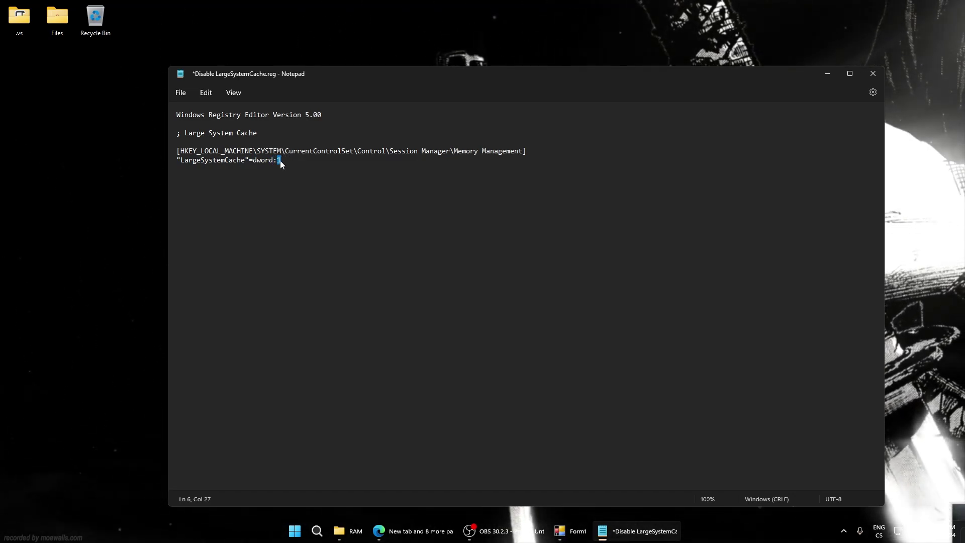
pyautogui.doubleClick(279, 160)
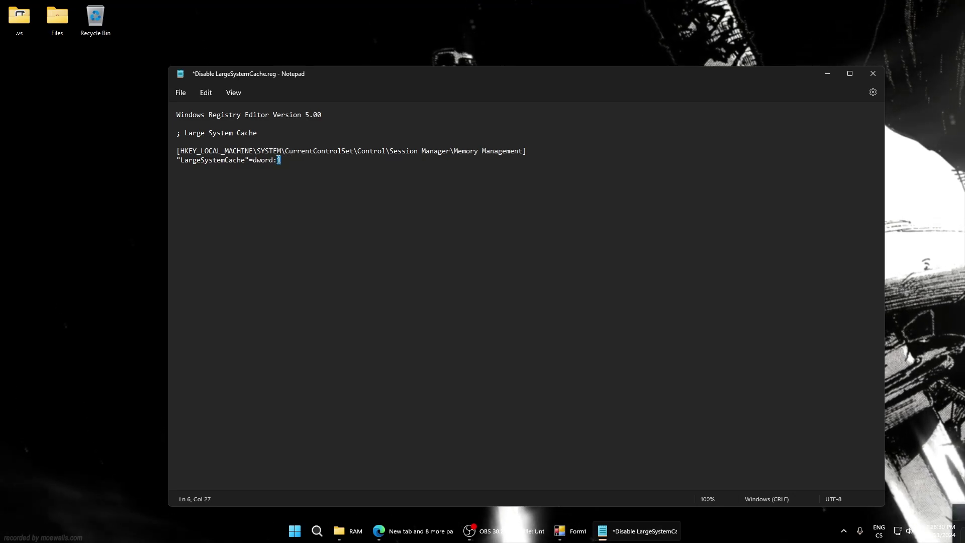
pyautogui.doubleClick(280, 160)
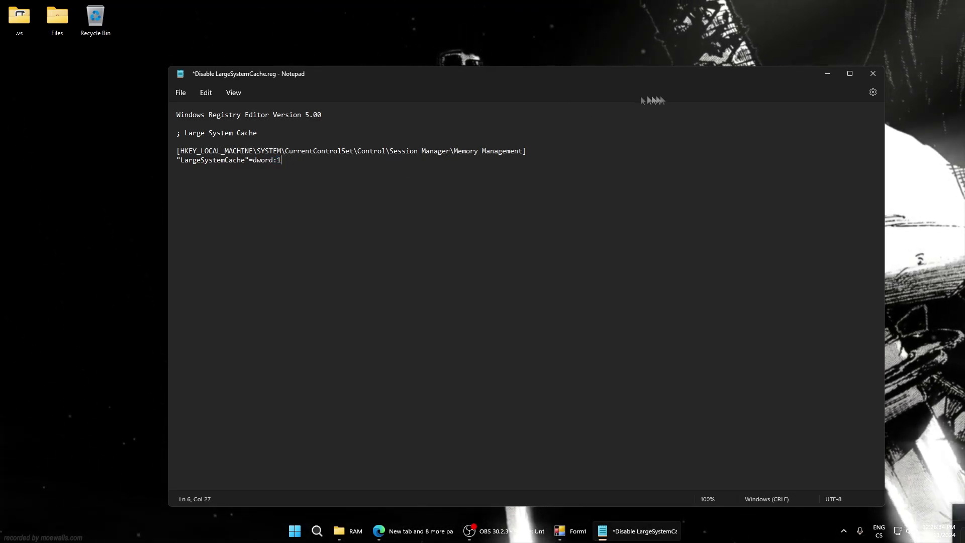
pyautogui.click(341, 161)
pyautogui.hotkey('ctrl', 's')
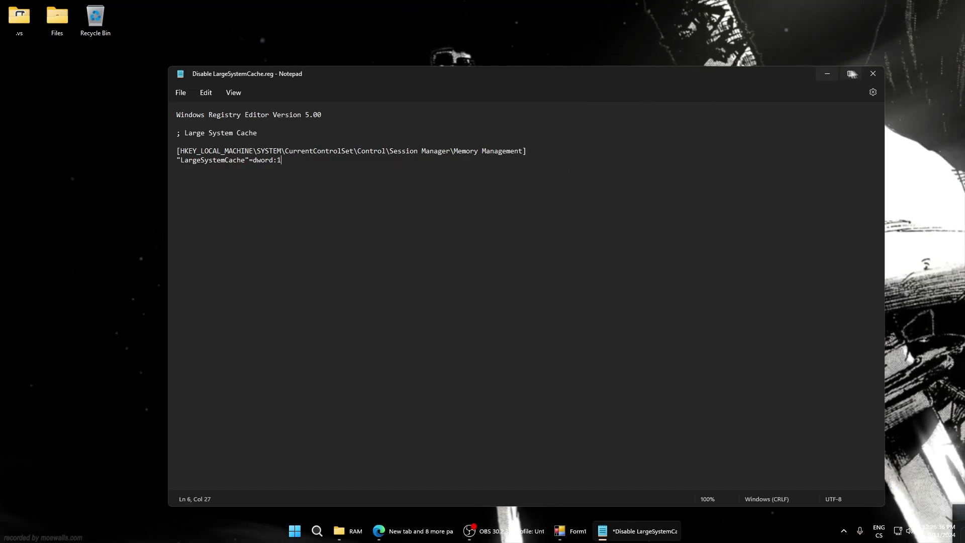
pyautogui.click(873, 74)
# Step: Merge the edited Disable LargeSystemCache.reg into the registry
pyautogui.doubleClick(455, 210)
pyautogui.click(558, 278)
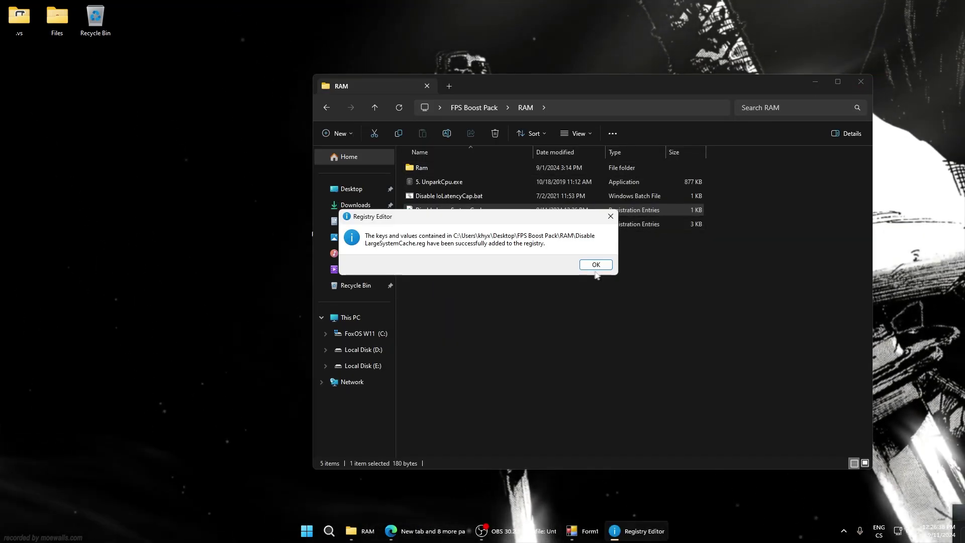
pyautogui.click(595, 263)
# Step: Reopen Disable LargeSystemCache.reg in Notepad, set the LargeSystemCache dword to 0 and save the file
pyautogui.rightClick(451, 212)
pyautogui.click(475, 231)
pyautogui.click(281, 160)
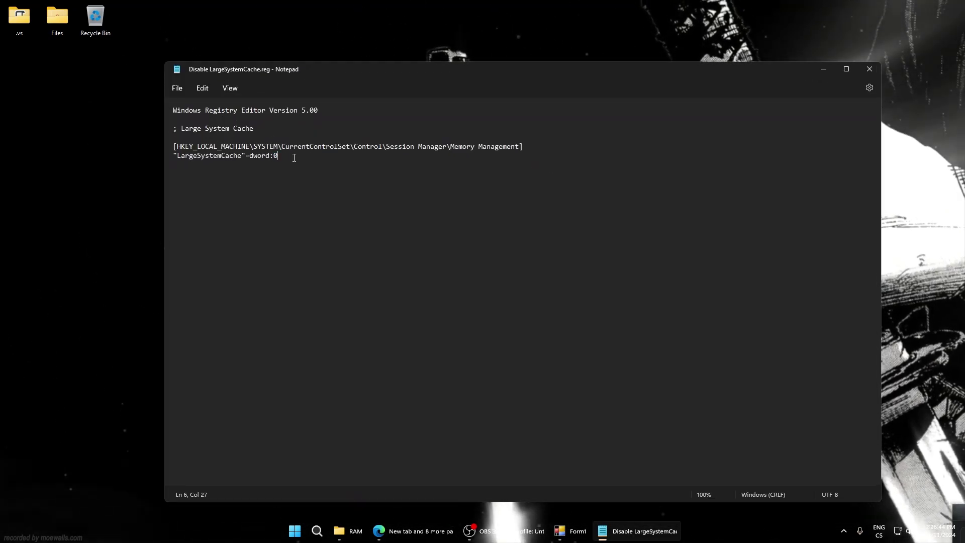
pyautogui.moveTo(295, 156); pyautogui.dragTo(276, 157)
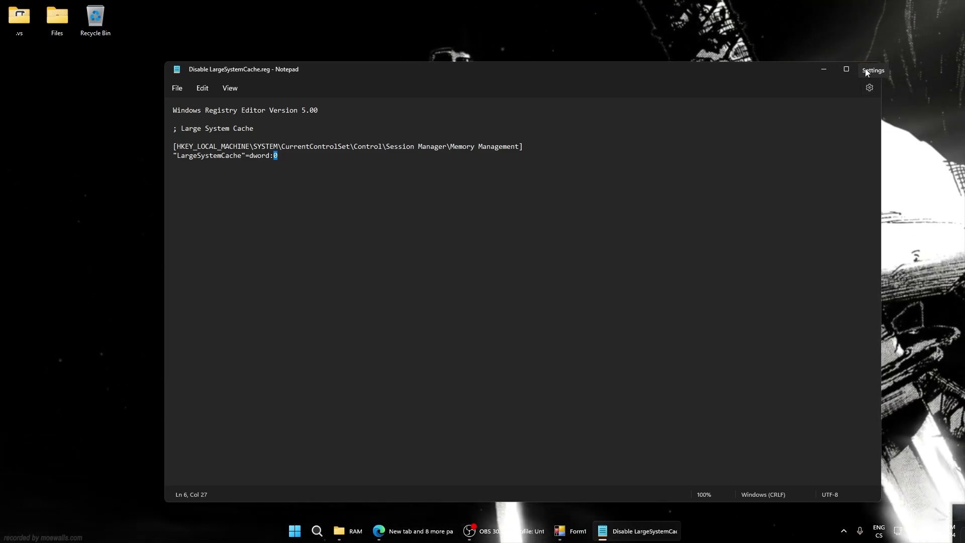
# Step: Close the Notepad file and merge Memory Management Optimizations.reg into the registry
pyautogui.click(872, 69)
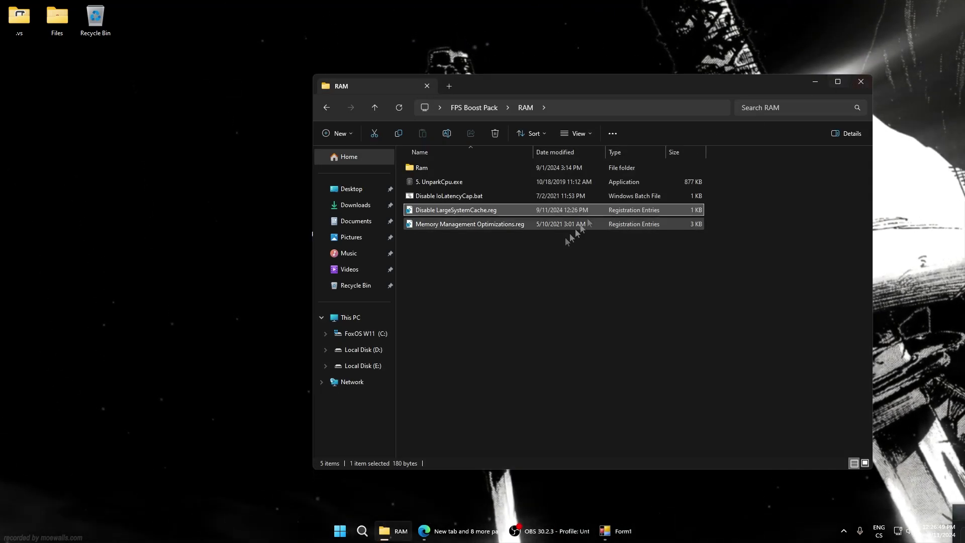
pyautogui.click(442, 225)
pyautogui.doubleClick(442, 225)
pyautogui.click(558, 278)
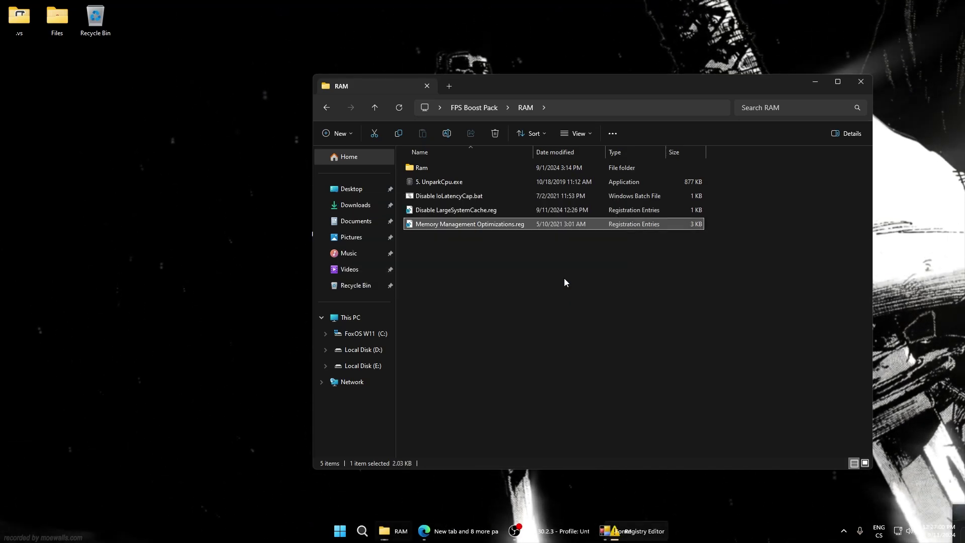
pyautogui.click(594, 265)
# Step: Open the Ram subfolder that holds the registry files for each memory size
pyautogui.moveTo(477, 88)
pyautogui.mouseDown()
pyautogui.moveTo(508, 85)
pyautogui.moveTo(447, 81)
pyautogui.moveTo(478, 73)
pyautogui.mouseUp()
pyautogui.doubleClick(388, 161)
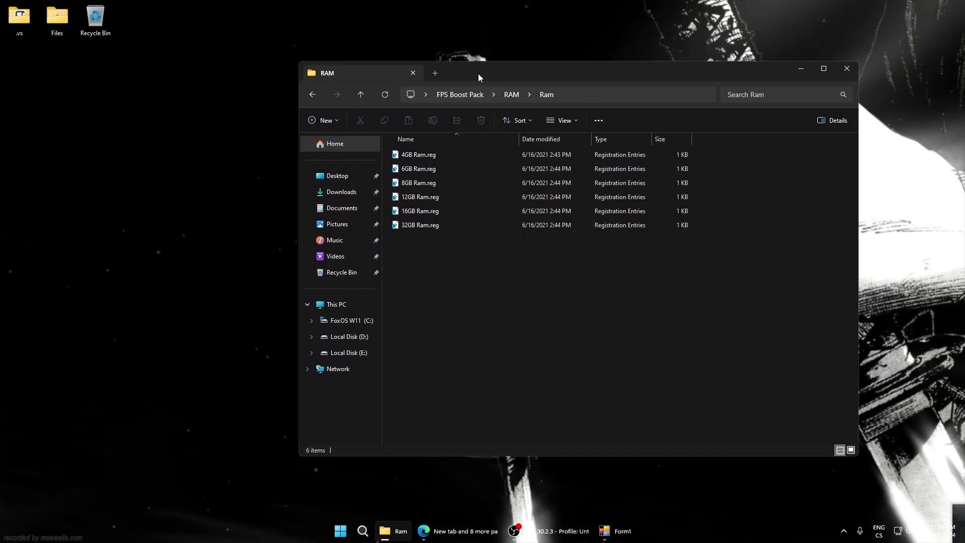
pyautogui.moveTo(438, 269); pyautogui.dragTo(435, 300)
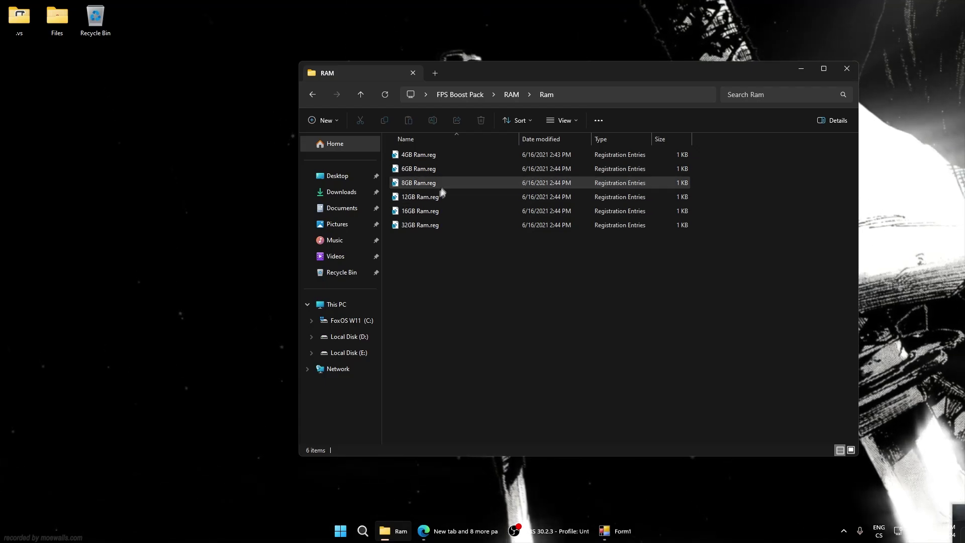
pyautogui.click(421, 185)
# Step: Check the installed memory size on Task Manager's Memory performance page and close Task Manager
pyautogui.rightClick(677, 531)
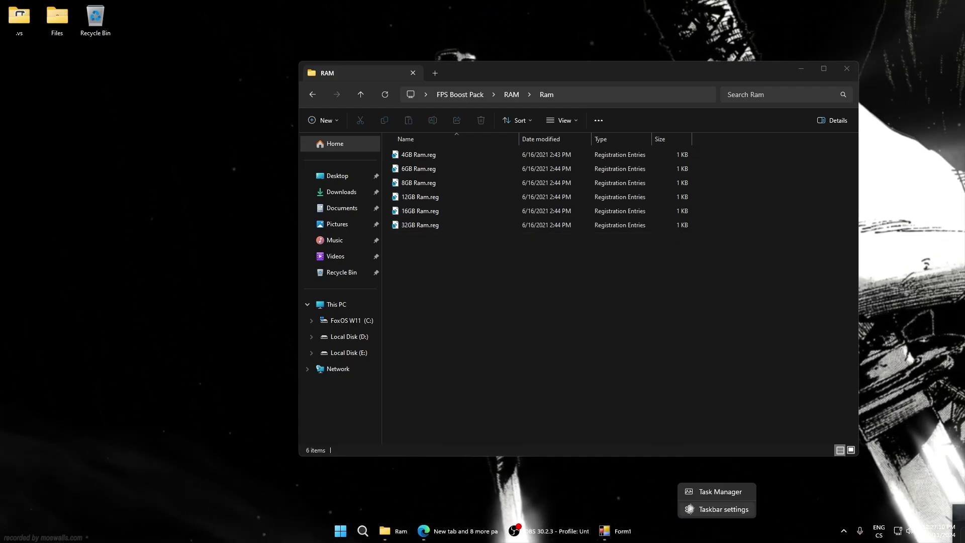
pyautogui.click(704, 492)
pyautogui.click(259, 235)
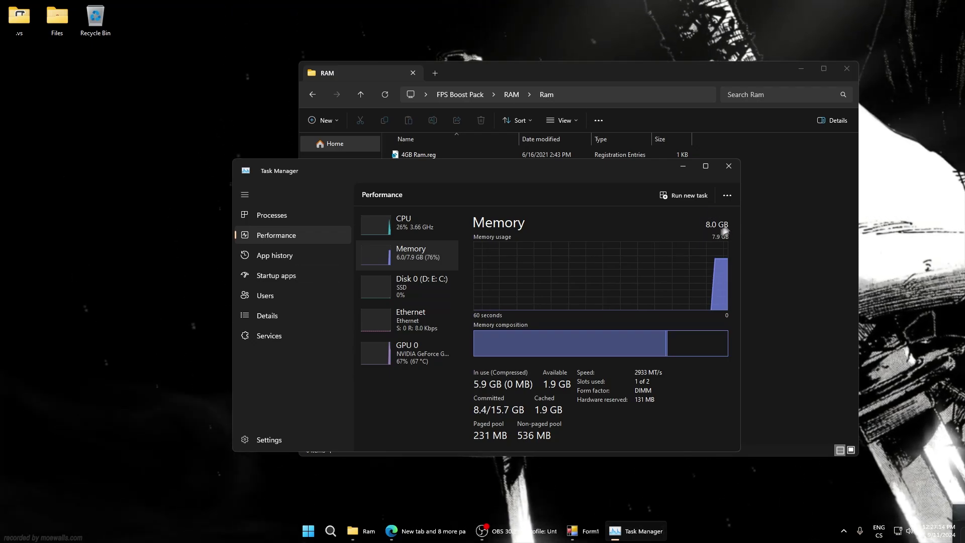
pyautogui.click(730, 167)
# Step: Merge 8GB Ram.reg into the registry
pyautogui.doubleClick(402, 183)
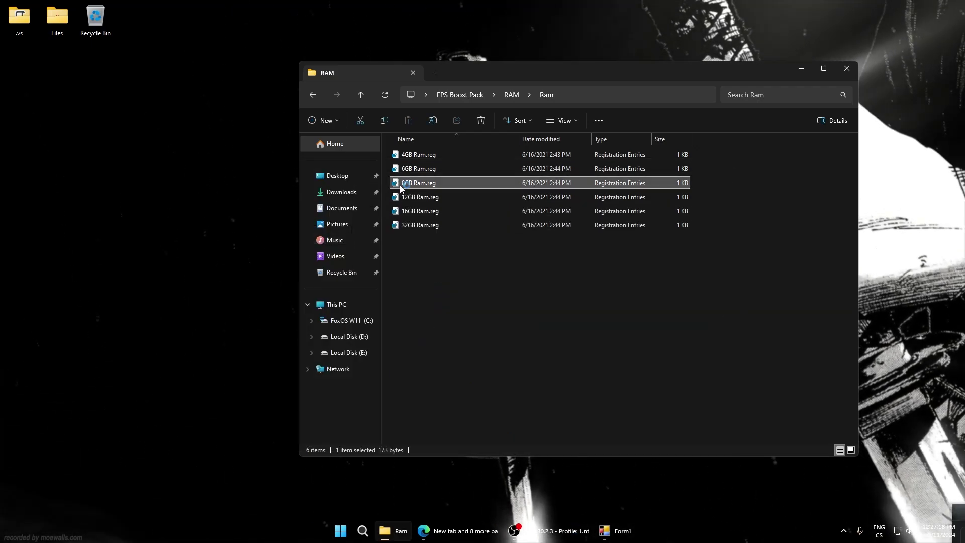
pyautogui.click(558, 277)
pyautogui.click(594, 267)
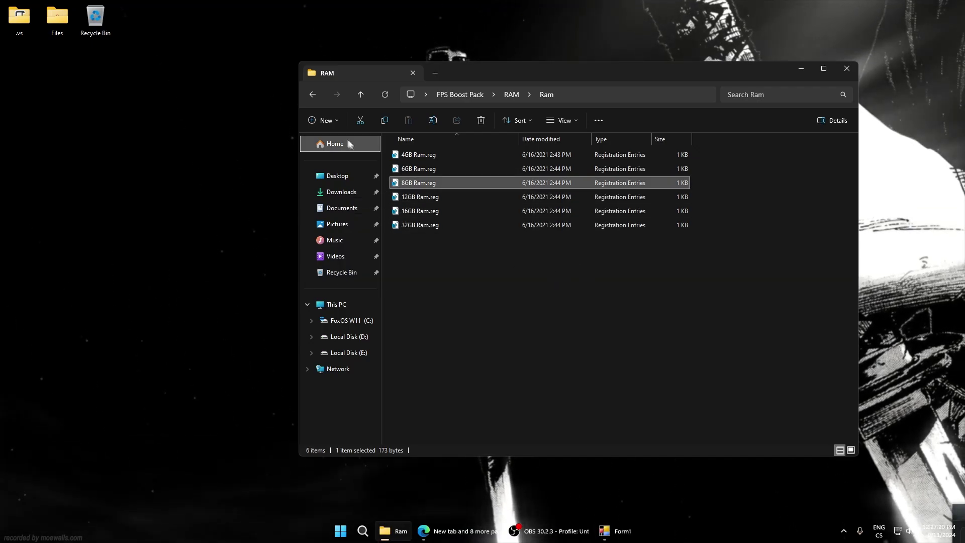
# Step: Go back to the FPS Boost Pack folder and launch Compact.RAM.Cleaner.exe from its Tools folder
pyautogui.click(308, 101)
pyautogui.click(307, 103)
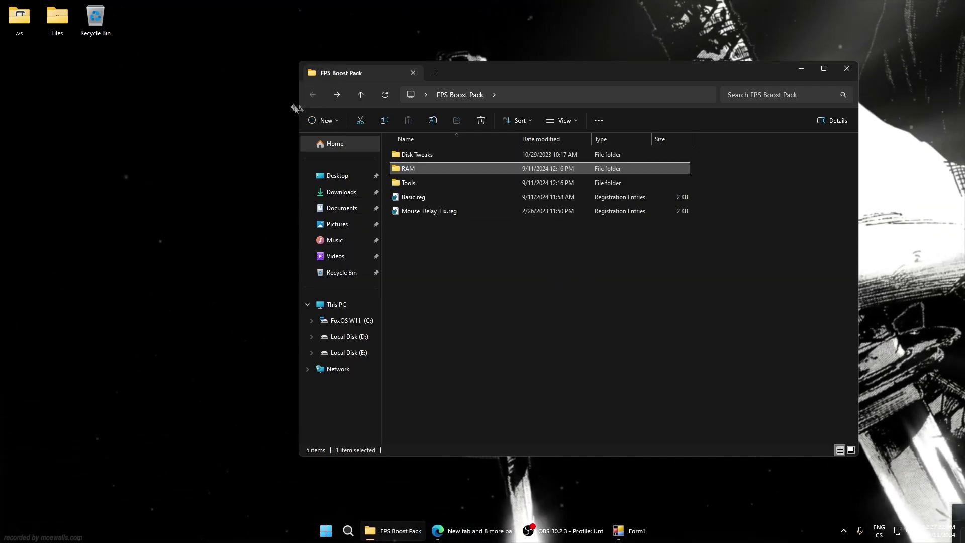
pyautogui.doubleClick(408, 182)
pyautogui.moveTo(452, 233); pyautogui.dragTo(433, 226)
pyautogui.click(416, 160)
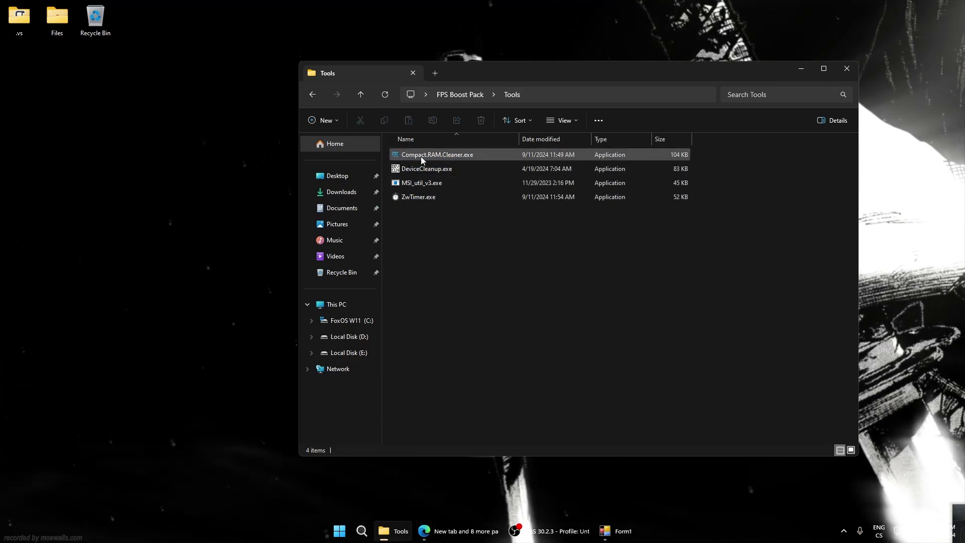
pyautogui.doubleClick(421, 156)
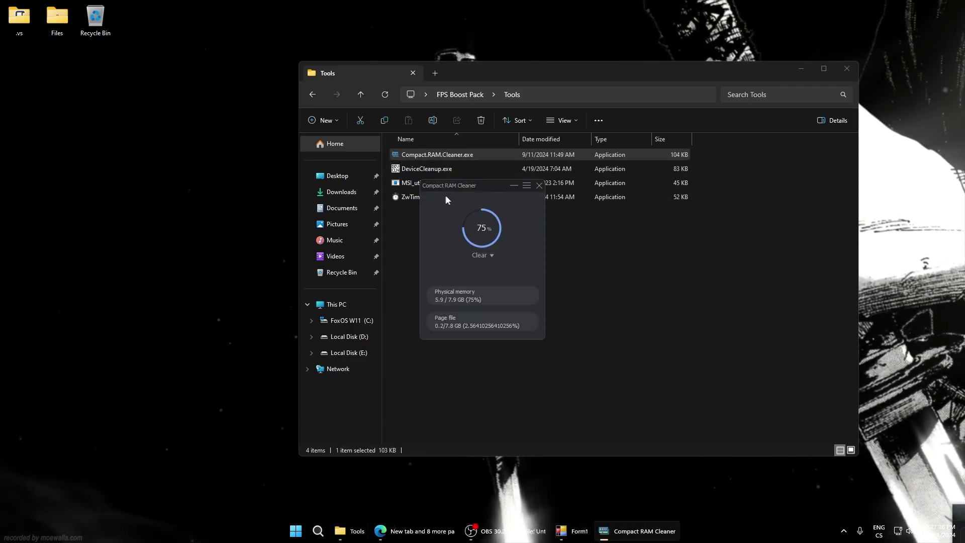
pyautogui.moveTo(455, 187); pyautogui.dragTo(475, 178)
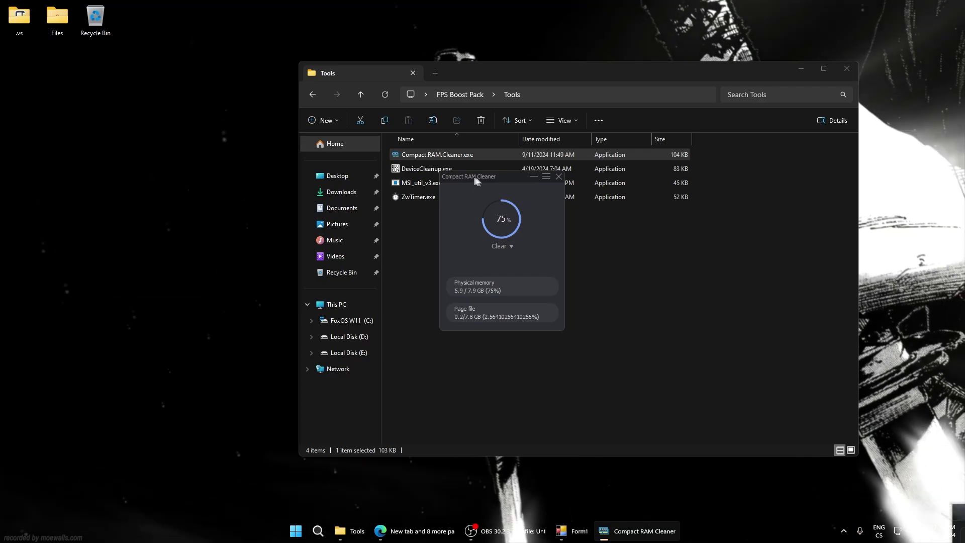
pyautogui.moveTo(497, 181); pyautogui.dragTo(497, 179)
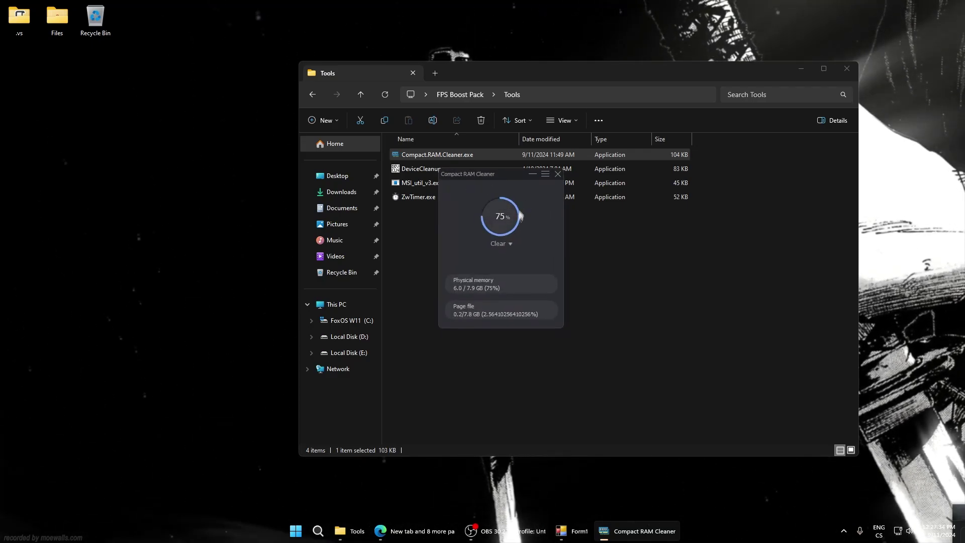
# Step: Set Compact RAM Cleaner's clear mode to RAM + Cache and clear the memory
pyautogui.click(496, 246)
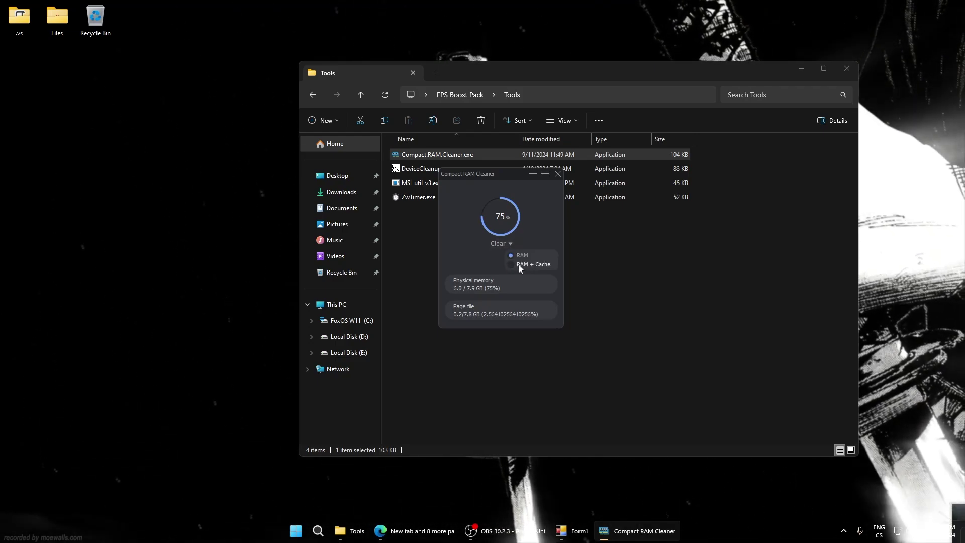
pyautogui.click(511, 244)
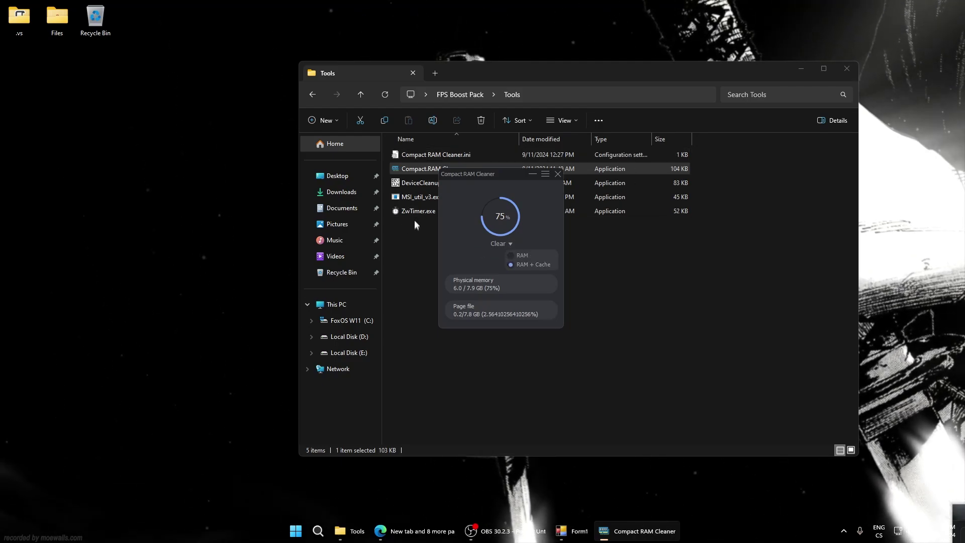
pyautogui.click(497, 243)
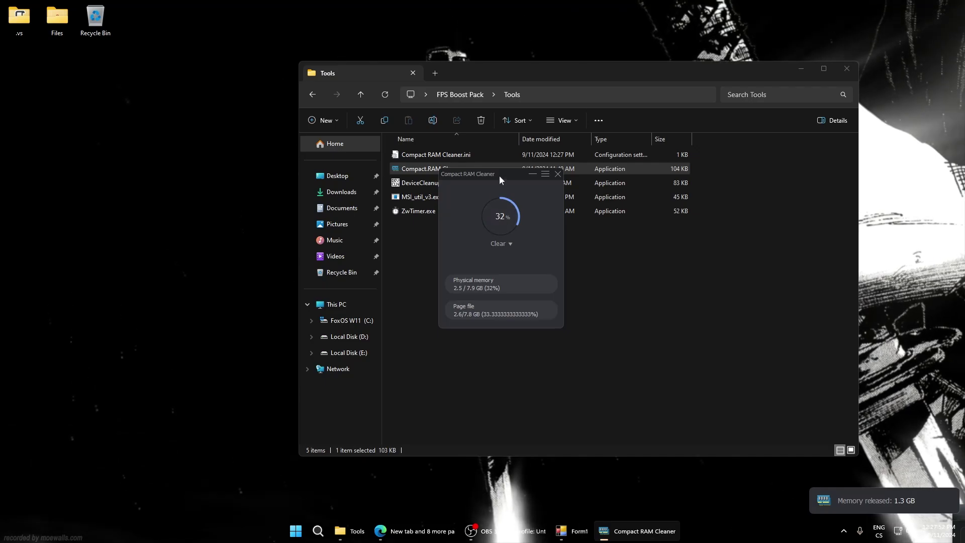
pyautogui.moveTo(500, 179); pyautogui.dragTo(495, 179)
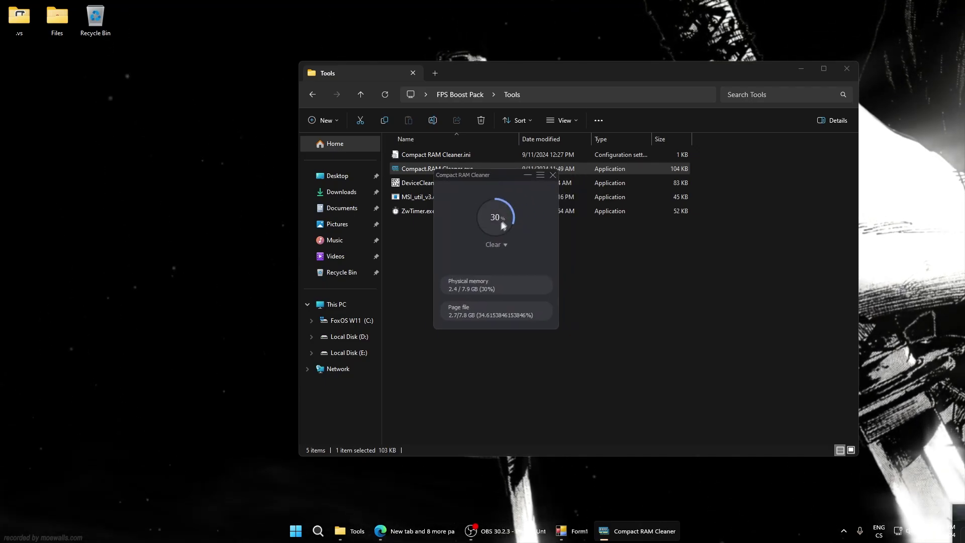
pyautogui.moveTo(478, 174); pyautogui.dragTo(498, 194)
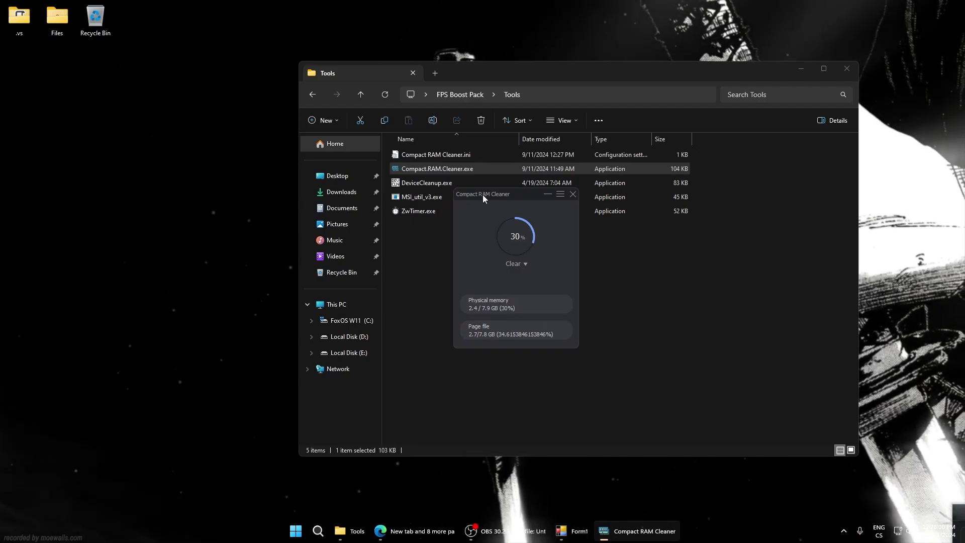
pyautogui.moveTo(483, 195); pyautogui.dragTo(535, 201)
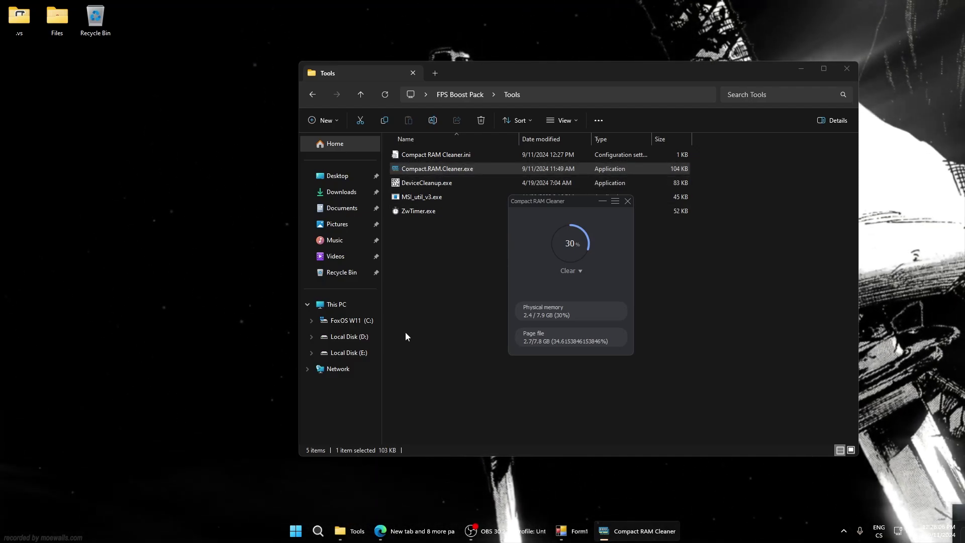
# Step: Open the Windows Startup folder by running shell:startup
pyautogui.press('super+r')
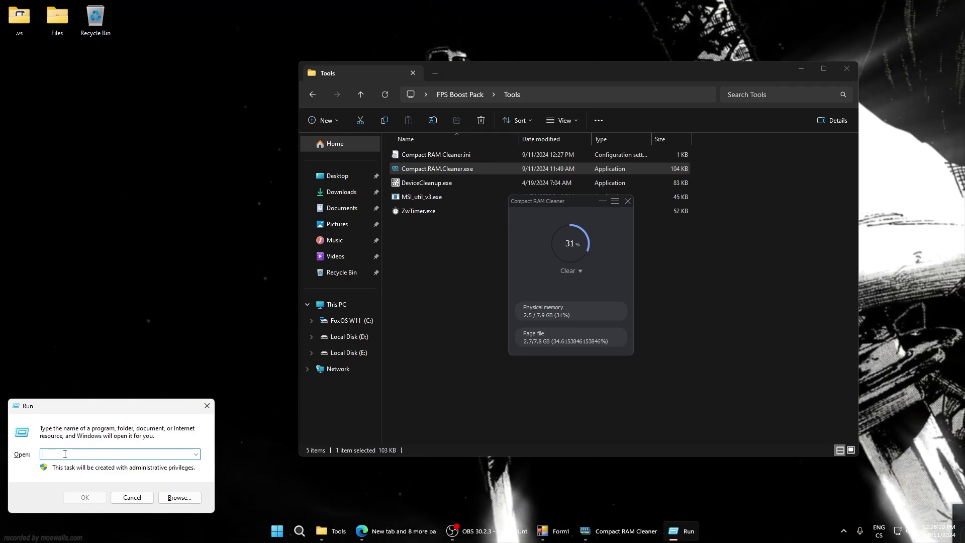
pyautogui.write('shell:s')
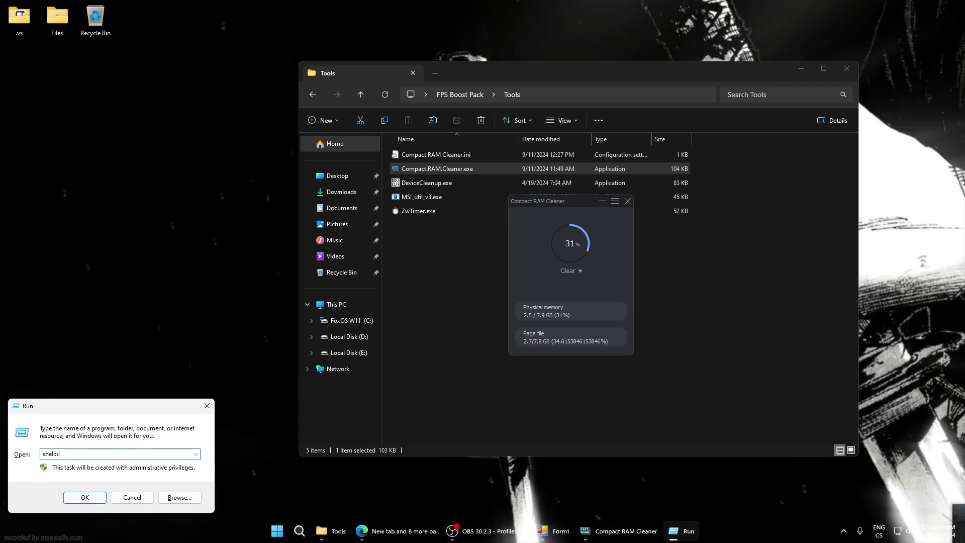
pyautogui.write('tartup')
pyautogui.press('Return')
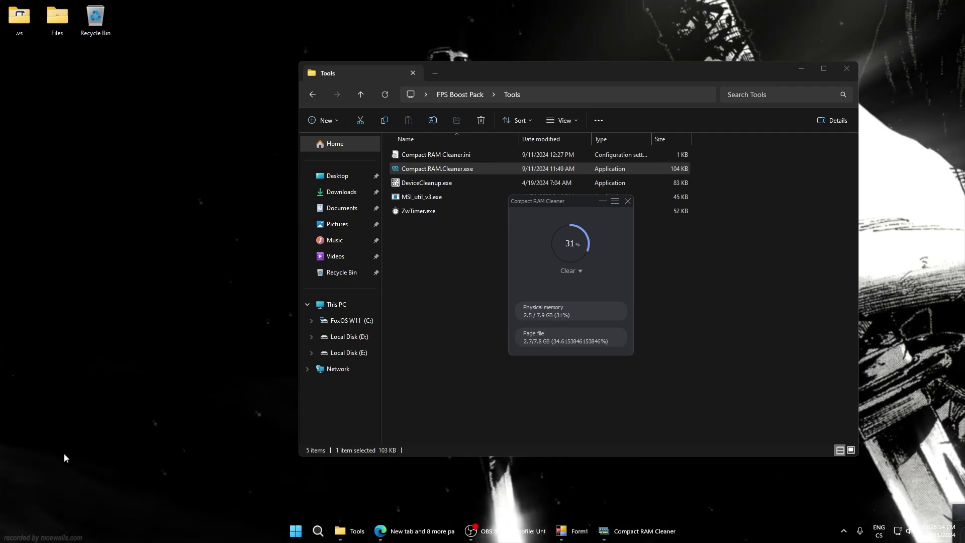
# Step: Copy Compact.RAM.Cleaner.exe from the Tools folder into the Startup folder
pyautogui.moveTo(503, 86); pyautogui.dragTo(441, 116)
pyautogui.click(437, 168)
pyautogui.click(872, 249)
pyautogui.hotkey('ctrl', 'v')
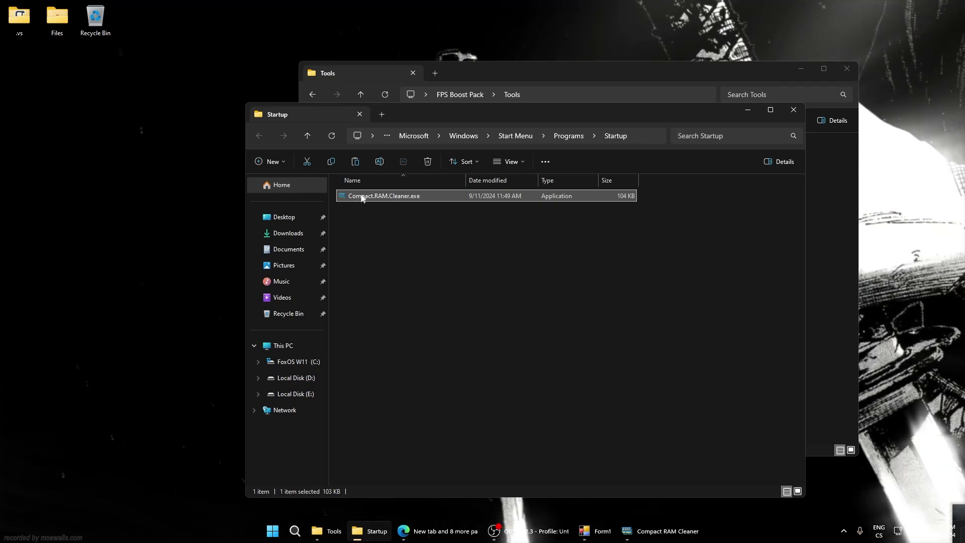
pyautogui.moveTo(436, 117)
pyautogui.mouseDown()
pyautogui.moveTo(478, 128)
pyautogui.moveTo(450, 113)
pyautogui.mouseUp()
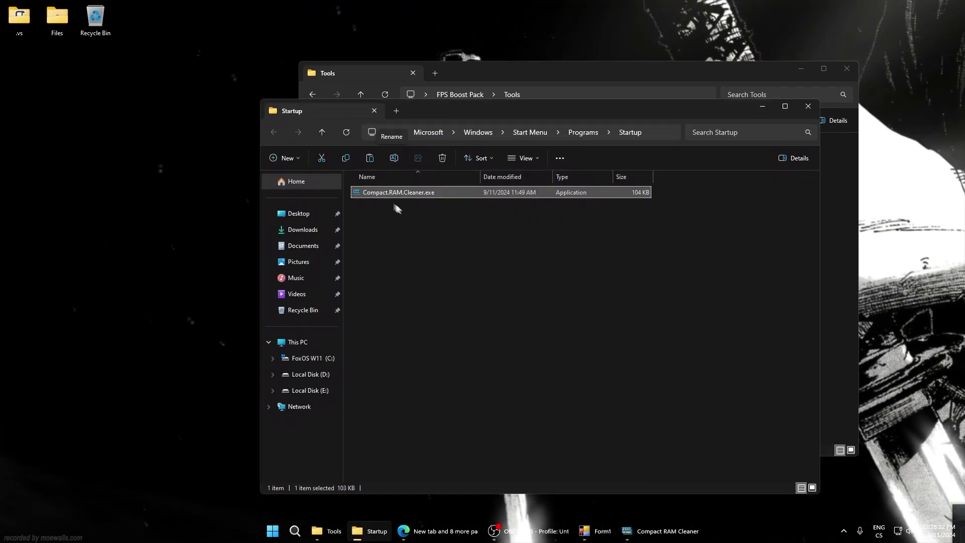
# Step: Launch the Startup copy of Compact RAM Cleaner and set it to run when the computer starts and auto clear at 70%
pyautogui.doubleClick(397, 192)
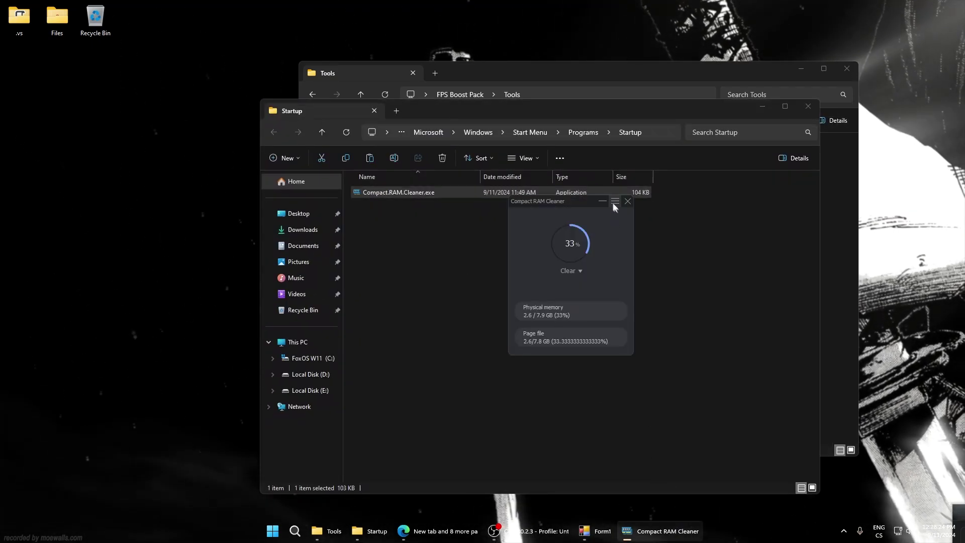
pyautogui.click(614, 202)
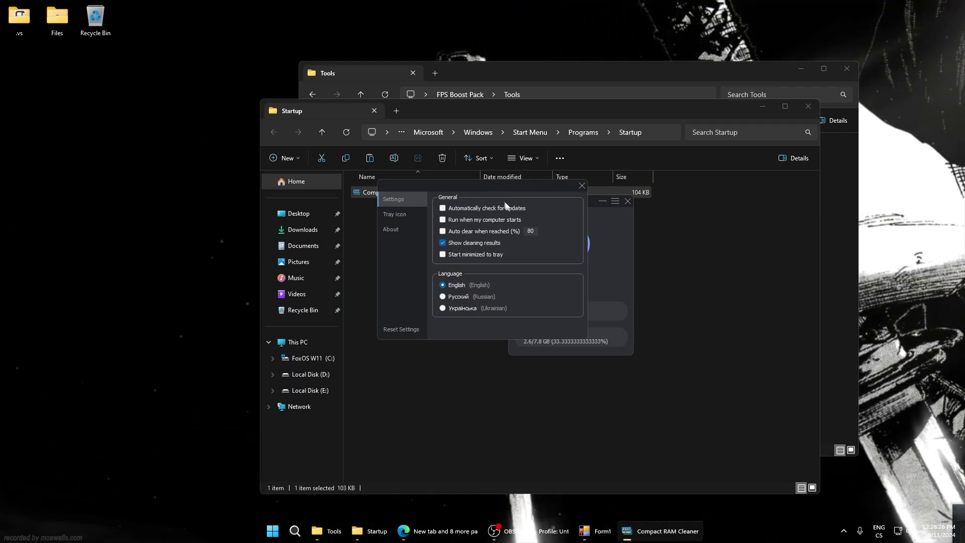
pyautogui.moveTo(510, 187); pyautogui.dragTo(500, 191)
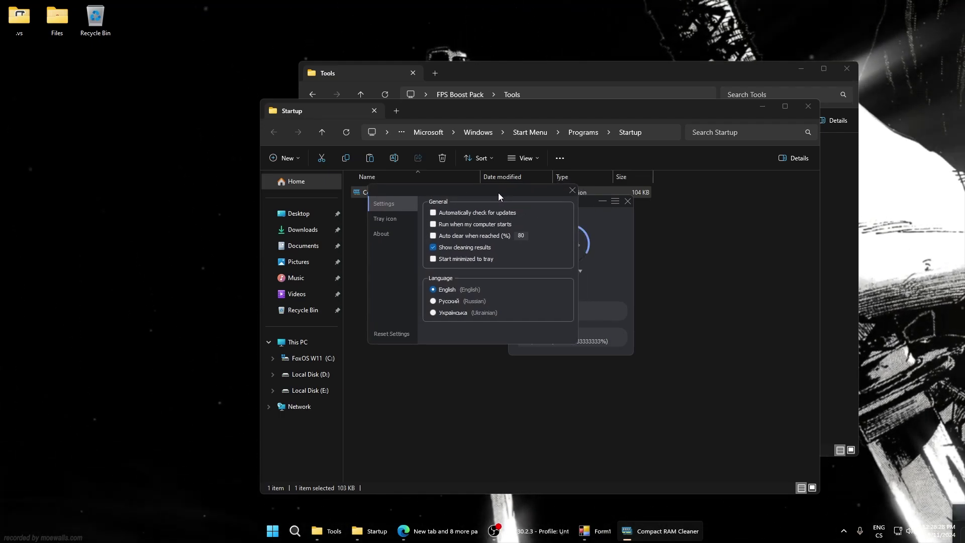
pyautogui.click(434, 225)
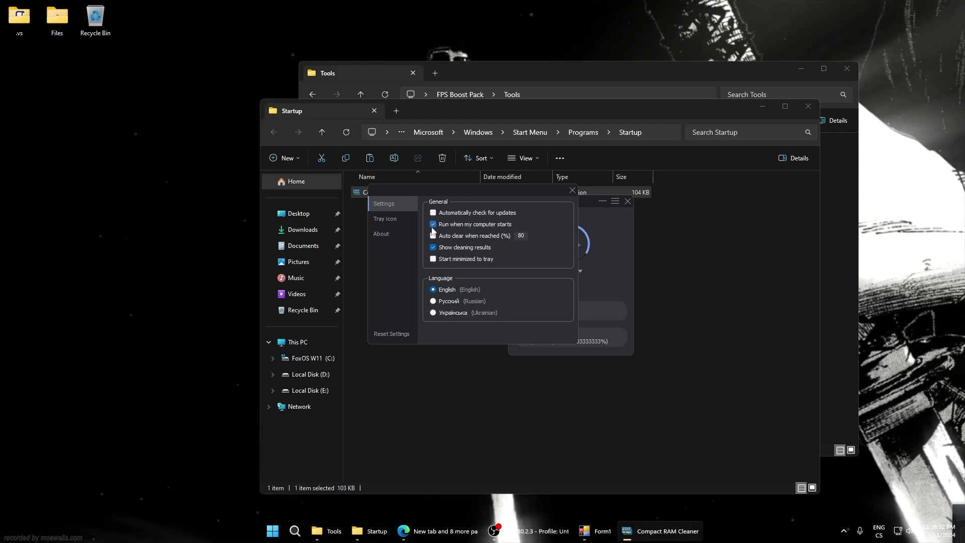
pyautogui.click(434, 236)
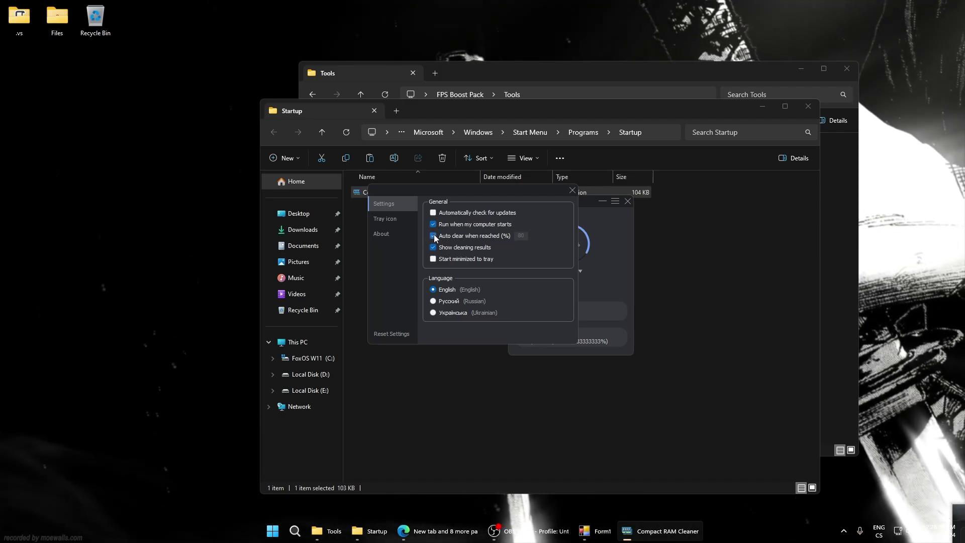
pyautogui.moveTo(484, 197); pyautogui.dragTo(442, 180)
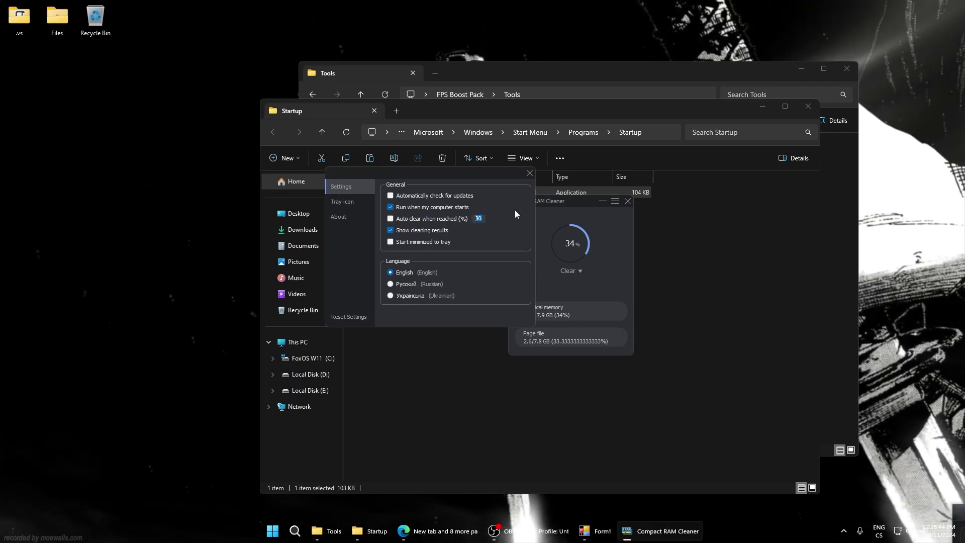
pyautogui.write('70')
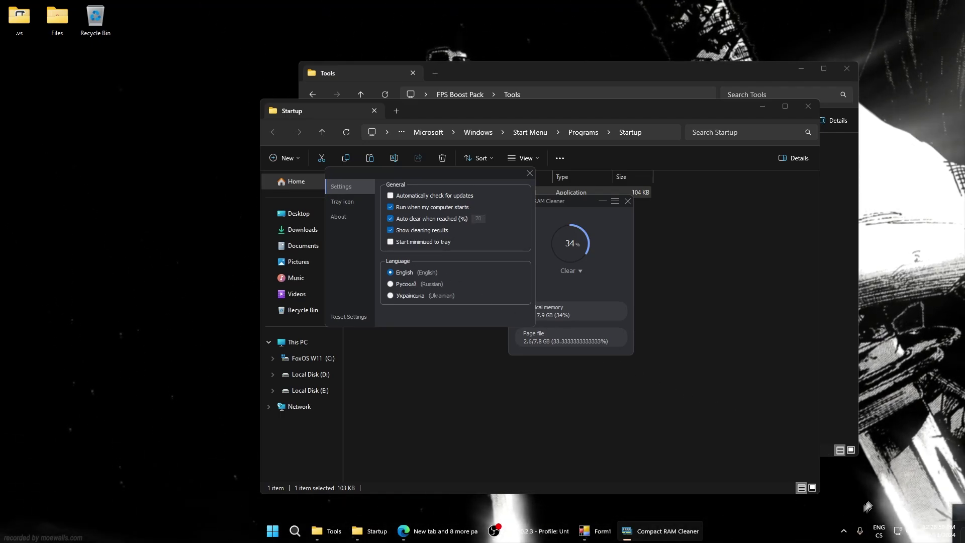
# Step: Review the Tray icon and About pages of Compact RAM Cleaner's settings and close the settings window
pyautogui.click(844, 531)
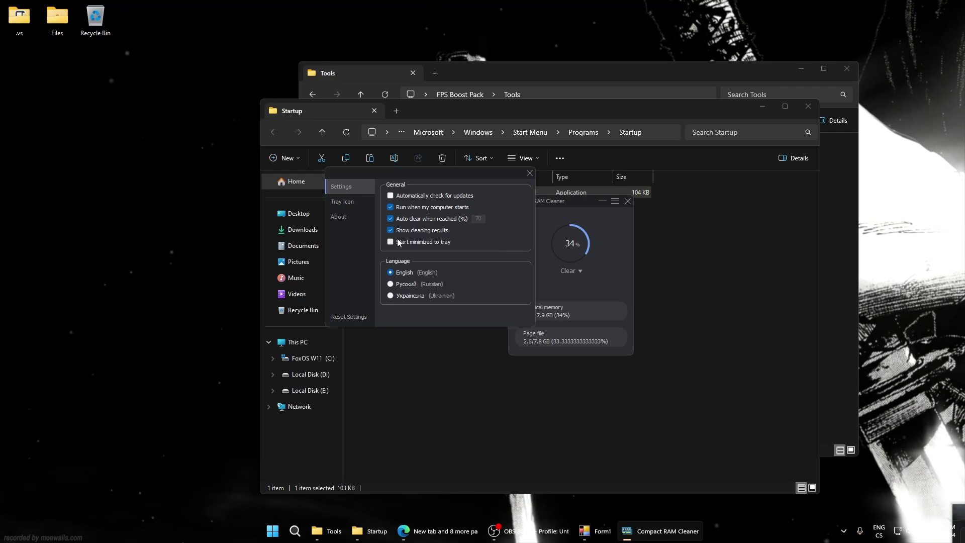
pyautogui.click(333, 202)
pyautogui.click(336, 215)
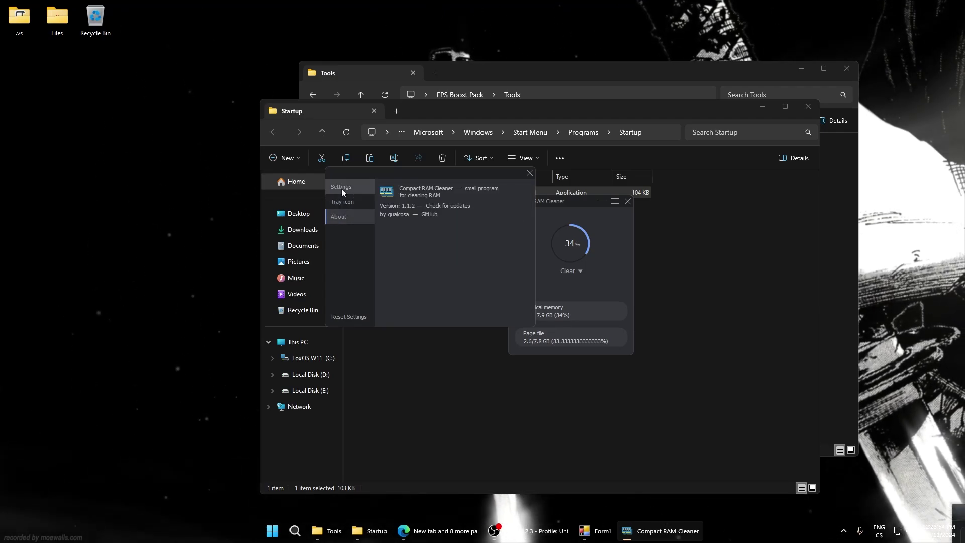
pyautogui.click(342, 203)
pyautogui.click(530, 173)
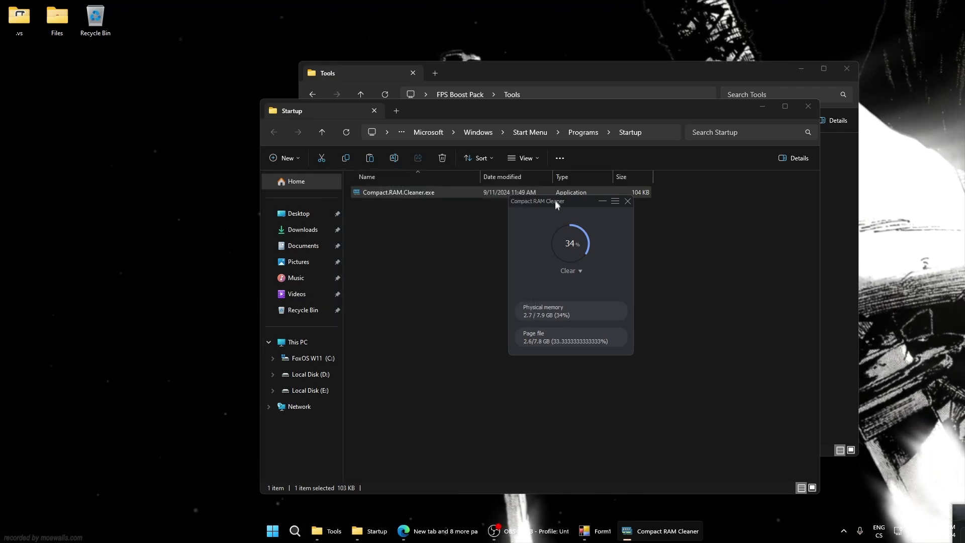
pyautogui.moveTo(555, 201); pyautogui.dragTo(539, 198)
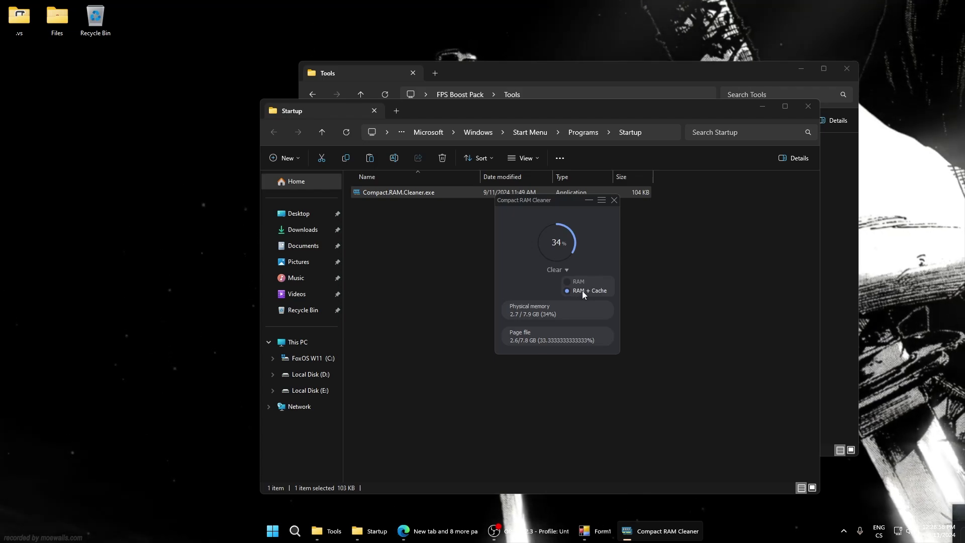
# Step: Minimize Compact RAM Cleaner, delete its Startup folder copy and close the Startup window
pyautogui.click(589, 200)
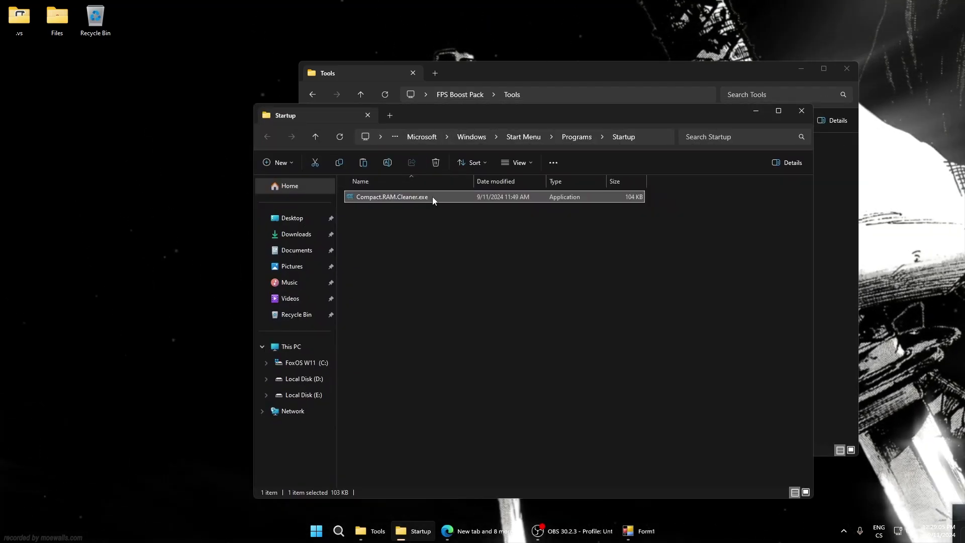
pyautogui.press('Delete')
pyautogui.click(810, 110)
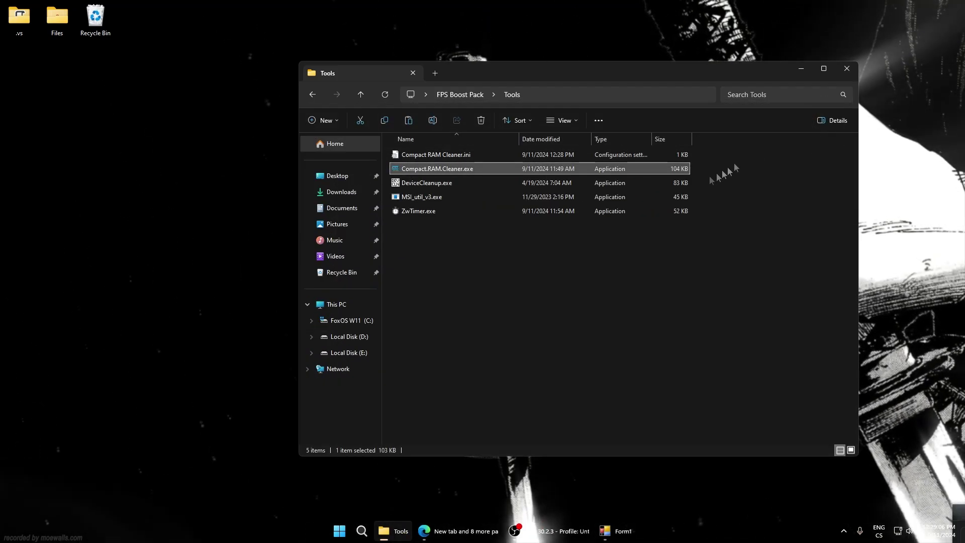
# Step: Launch DeviceCleanup.exe from the Tools folder, remove all the listed non-present devices and close the tool
pyautogui.doubleClick(415, 184)
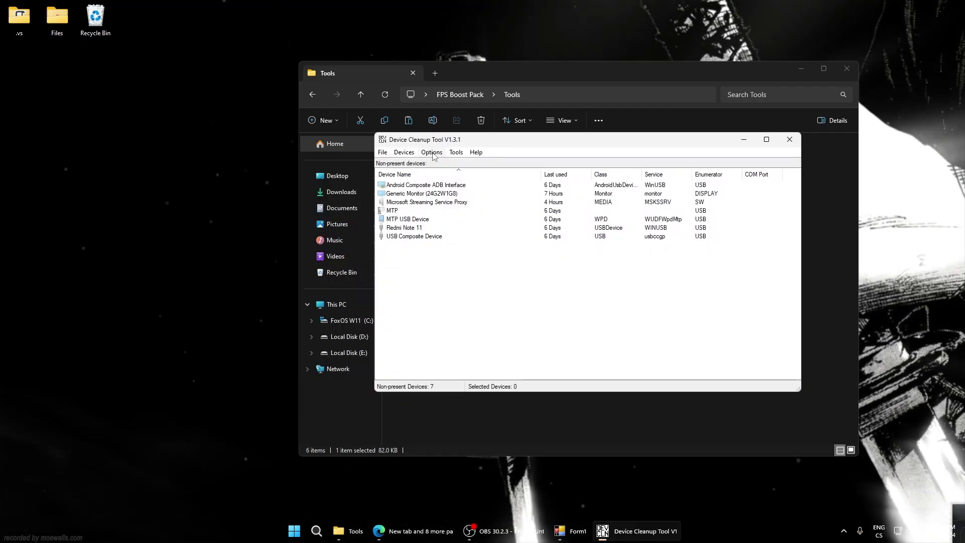
pyautogui.click(432, 153)
pyautogui.click(417, 163)
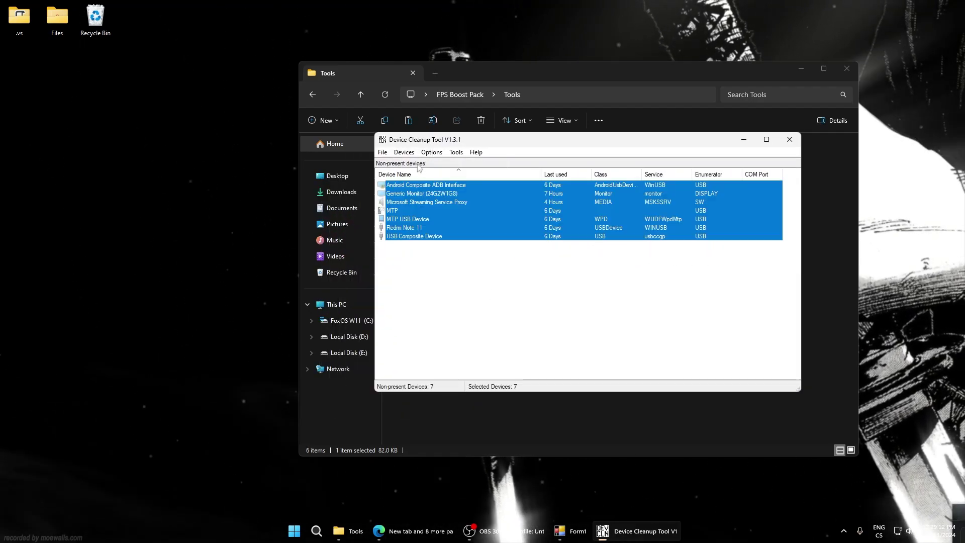
pyautogui.click(405, 153)
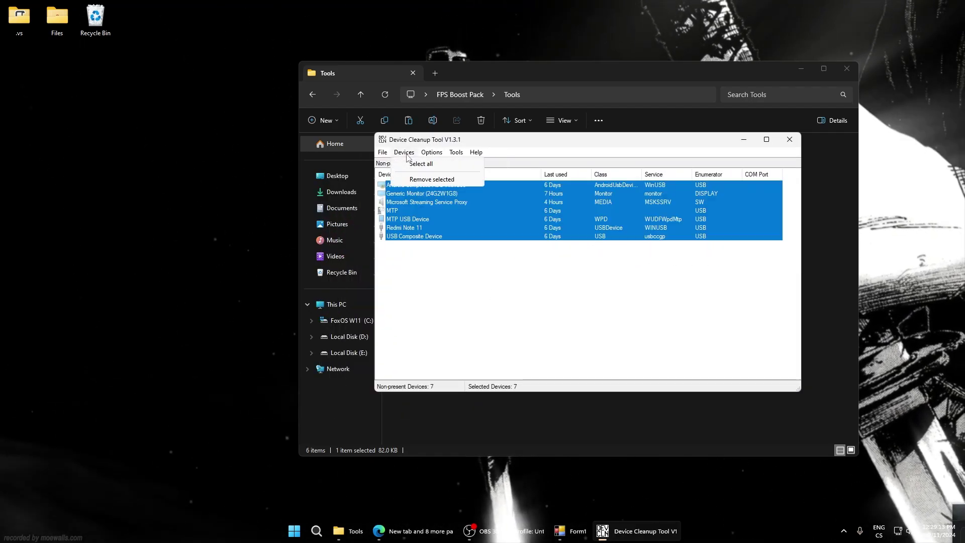
pyautogui.click(430, 179)
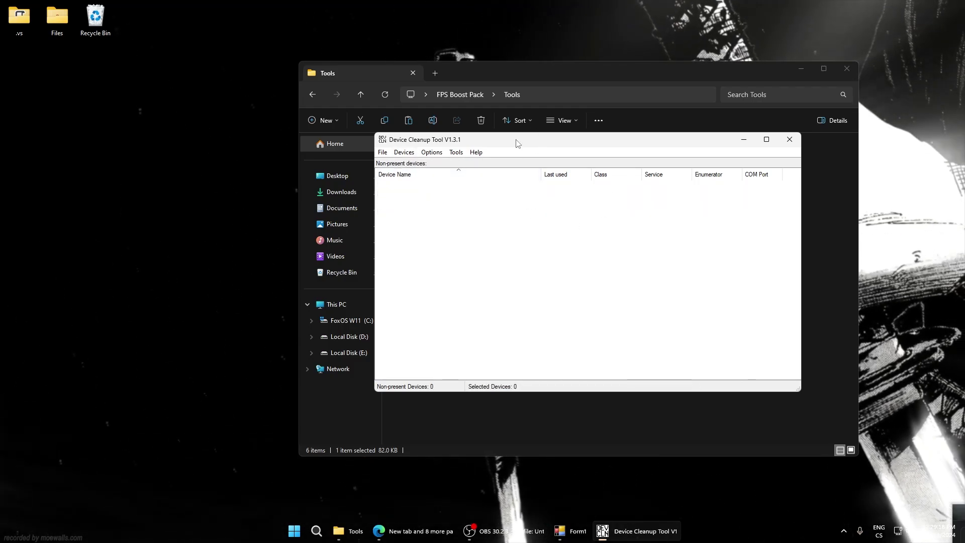
pyautogui.moveTo(517, 144); pyautogui.dragTo(513, 155)
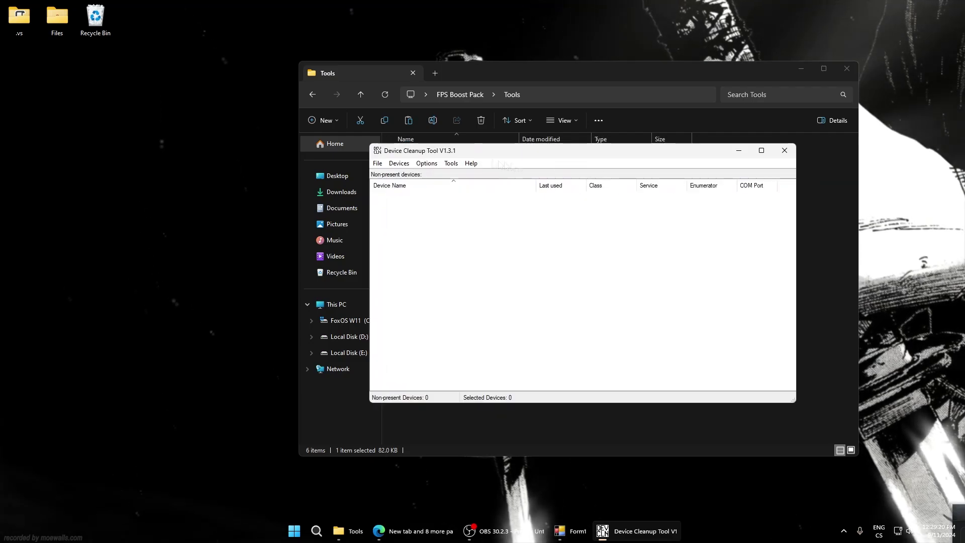
pyautogui.click(785, 152)
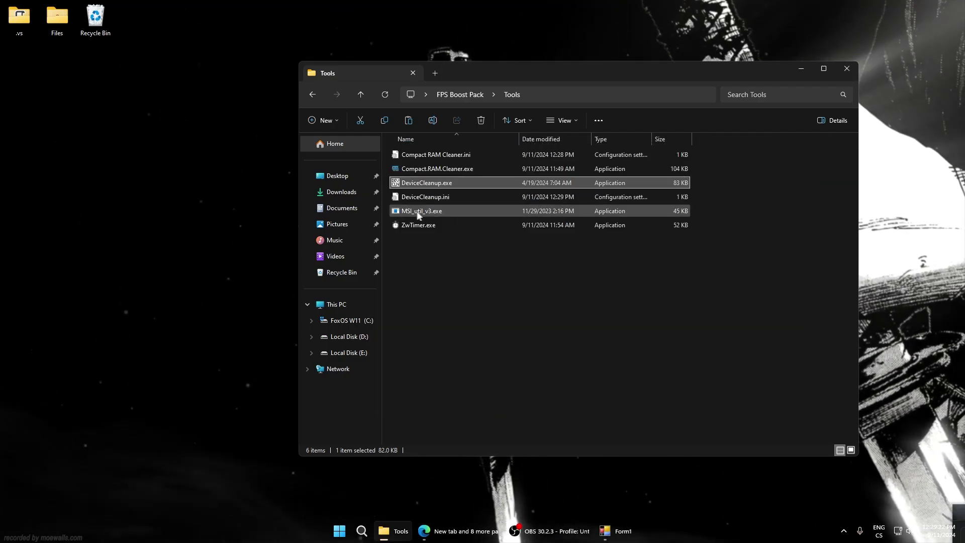
# Step: Run MSI_util_v3.exe as administrator and set the NVIDIA GeForce GTX 1650's interrupt priority to High
pyautogui.rightClick(419, 215)
pyautogui.click(449, 230)
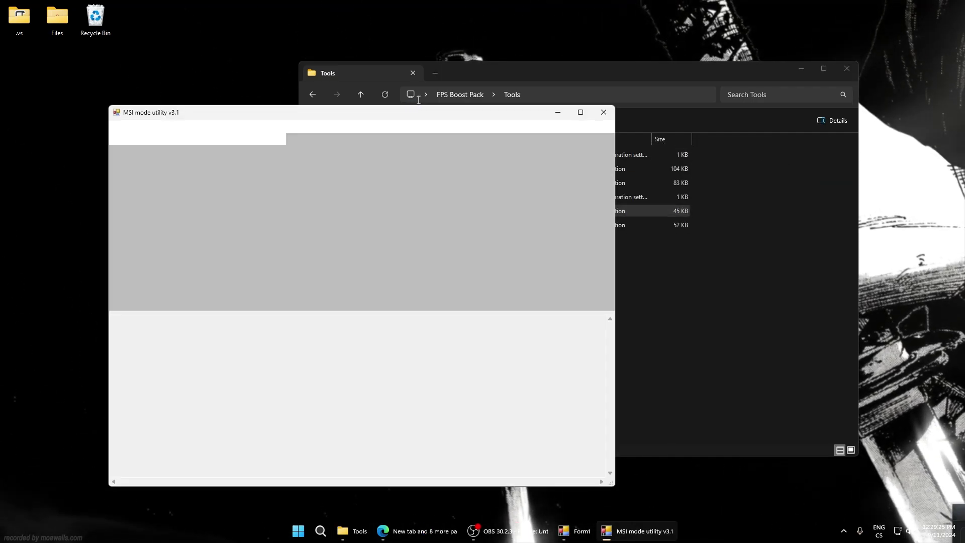
pyautogui.moveTo(313, 115); pyautogui.dragTo(464, 123)
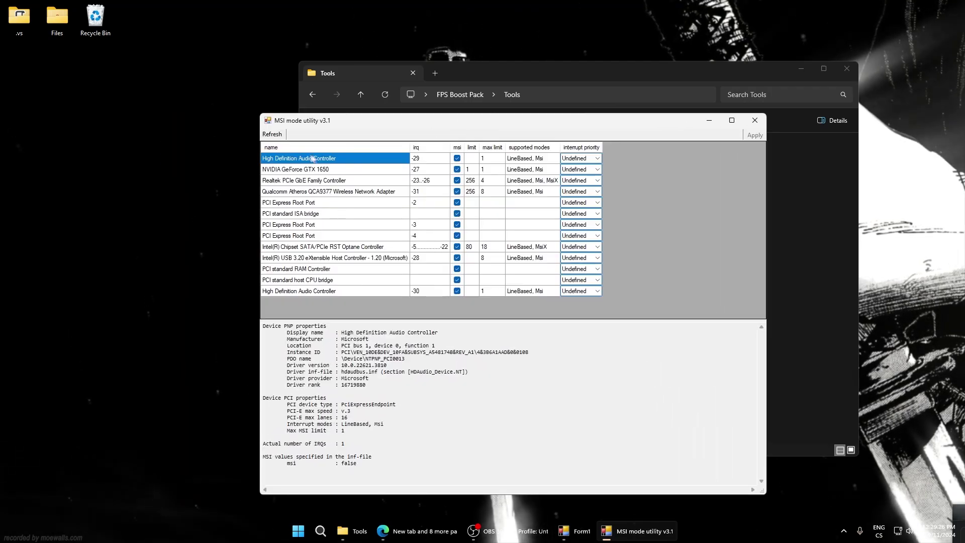
pyautogui.click(295, 171)
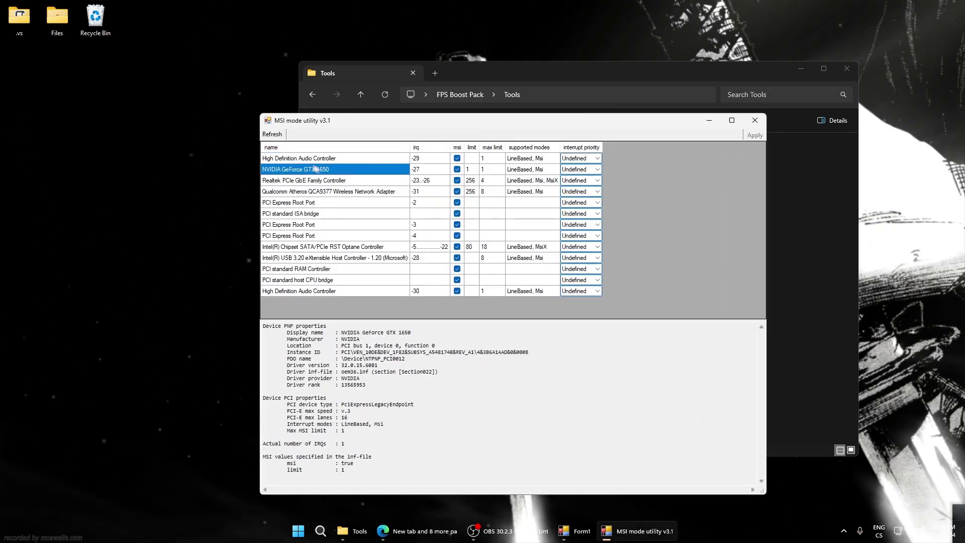
pyautogui.click(598, 169)
pyautogui.click(566, 202)
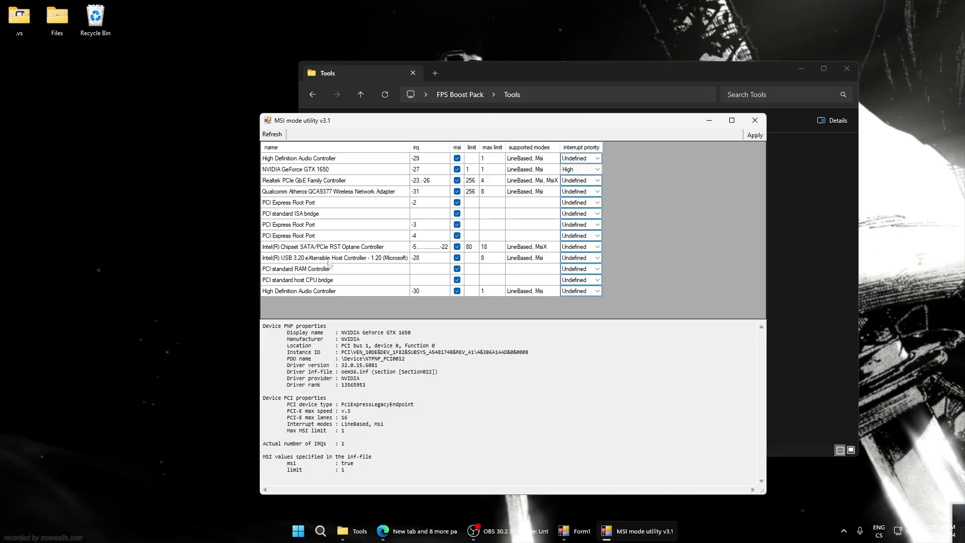
# Step: Set the interrupt priority of the Intel(R) USB 3.20 eXtensible Host Controller to High
pyautogui.click(351, 260)
pyautogui.click(598, 258)
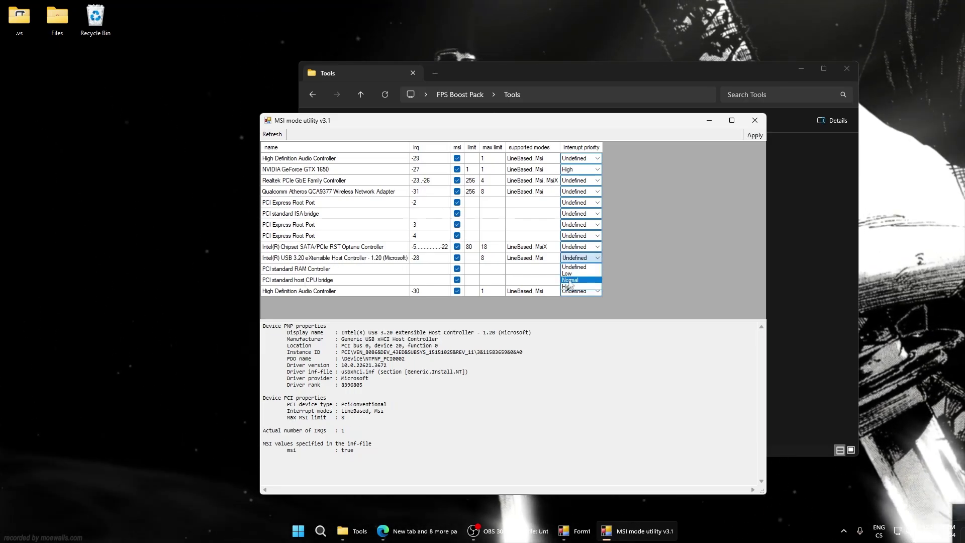
pyautogui.click(568, 291)
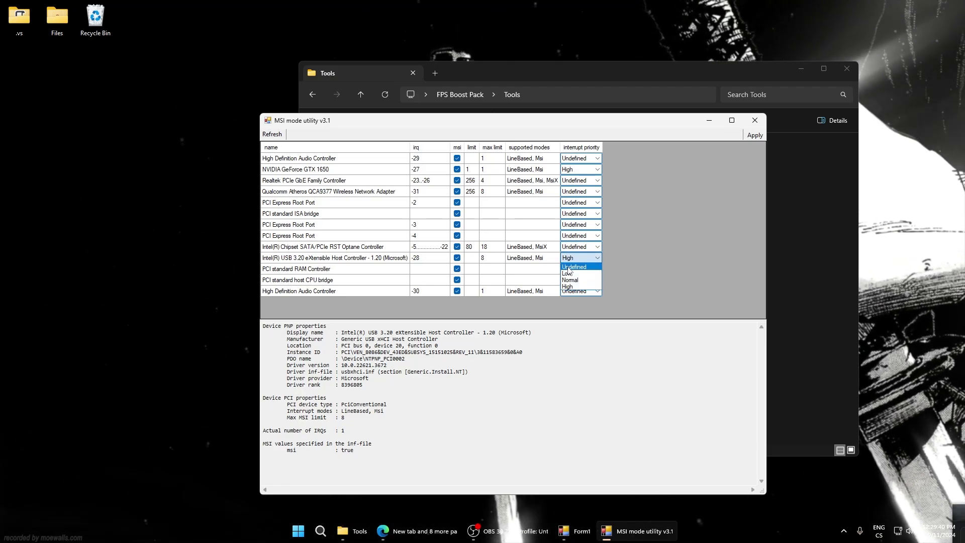
# Step: Return the interrupt priority of the USB host controller and the NVIDIA GeForce GTX 1650 to Undefined and close the MSI mode utility
pyautogui.click(579, 173)
pyautogui.click(573, 178)
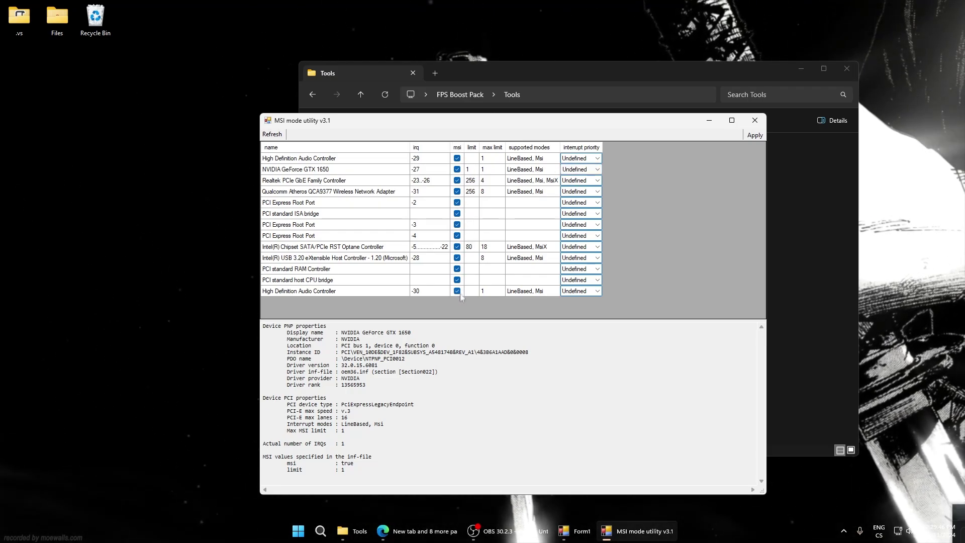
pyautogui.click(755, 120)
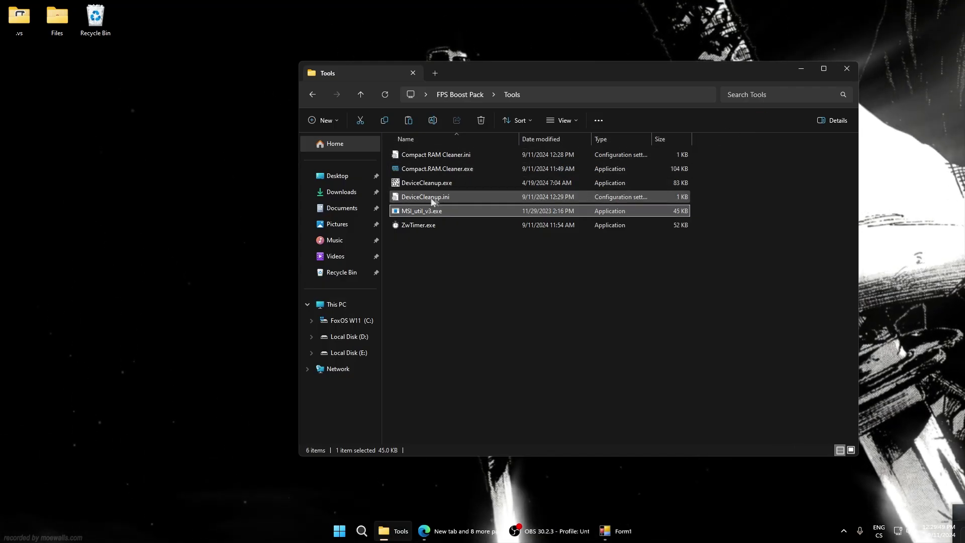
# Step: Launch ZwTimer.exe, set the timer to its maximum resolution, go back to the FPS Boost Pack folder and close ZwTimer
pyautogui.doubleClick(411, 225)
pyautogui.moveTo(466, 211); pyautogui.dragTo(480, 226)
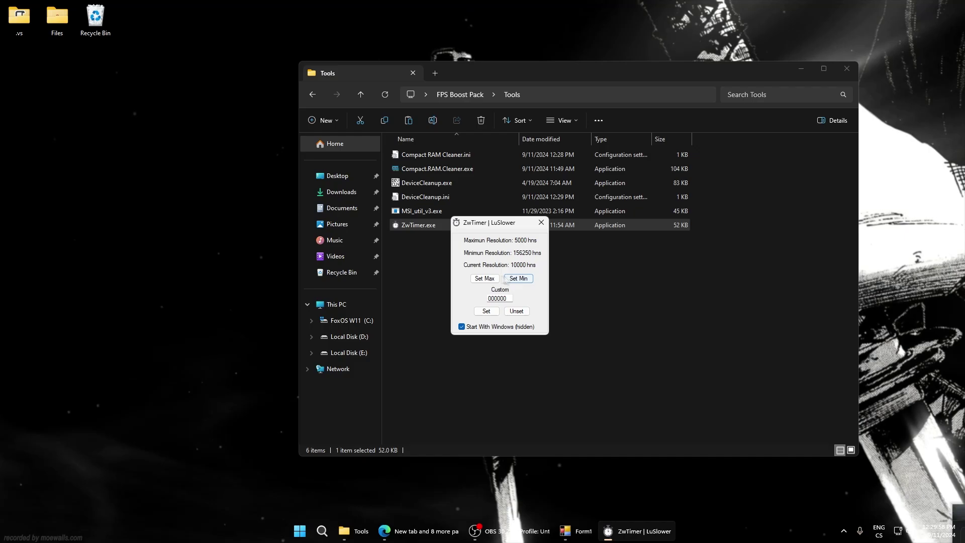
pyautogui.click(486, 279)
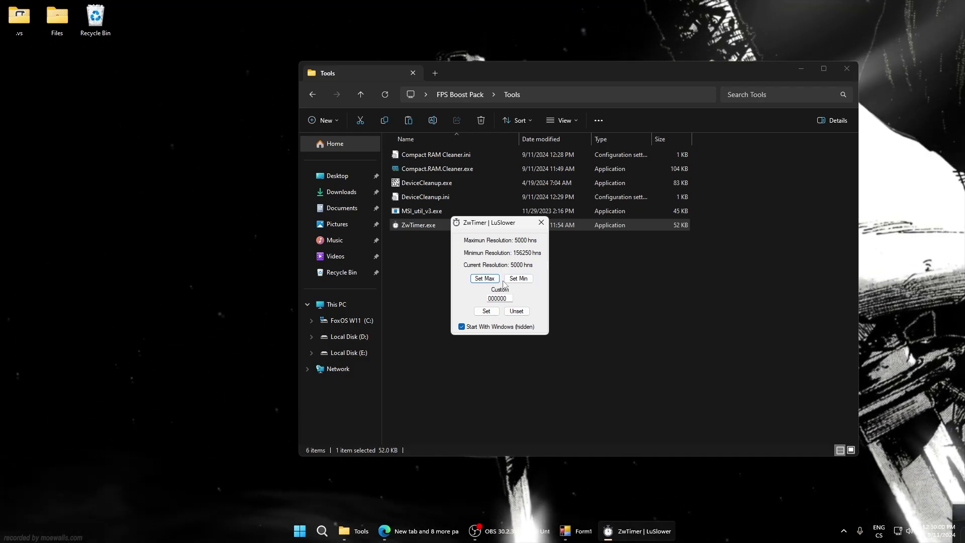
pyautogui.moveTo(483, 226); pyautogui.dragTo(477, 263)
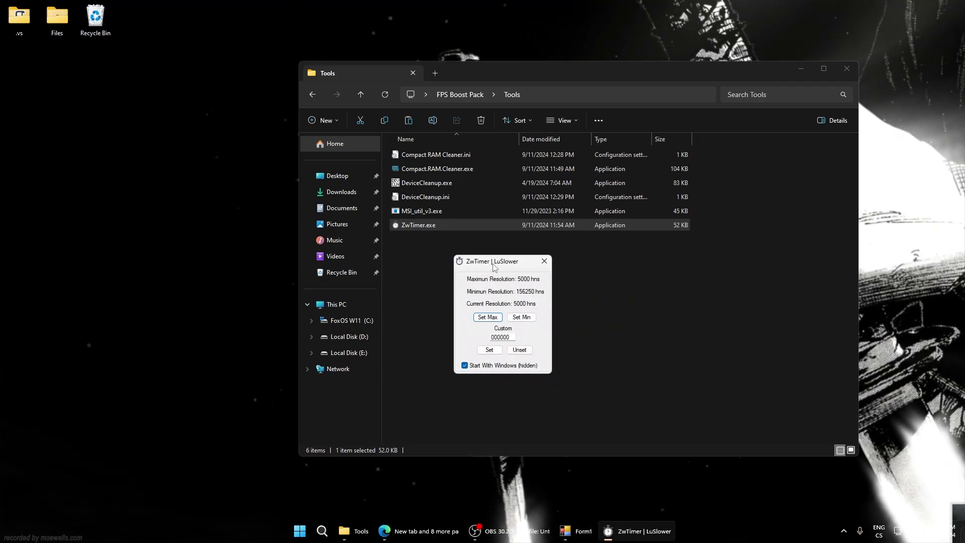
pyautogui.click(313, 95)
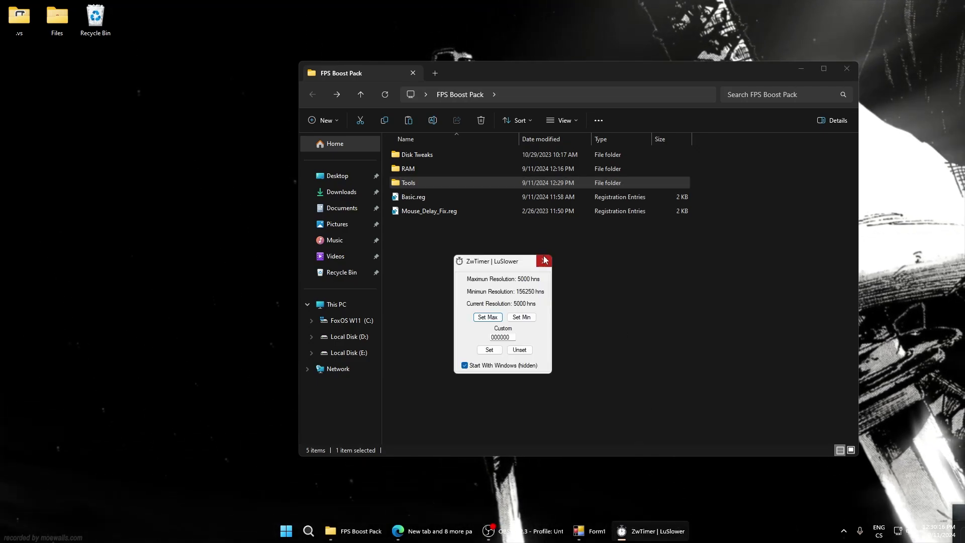
pyautogui.click(544, 261)
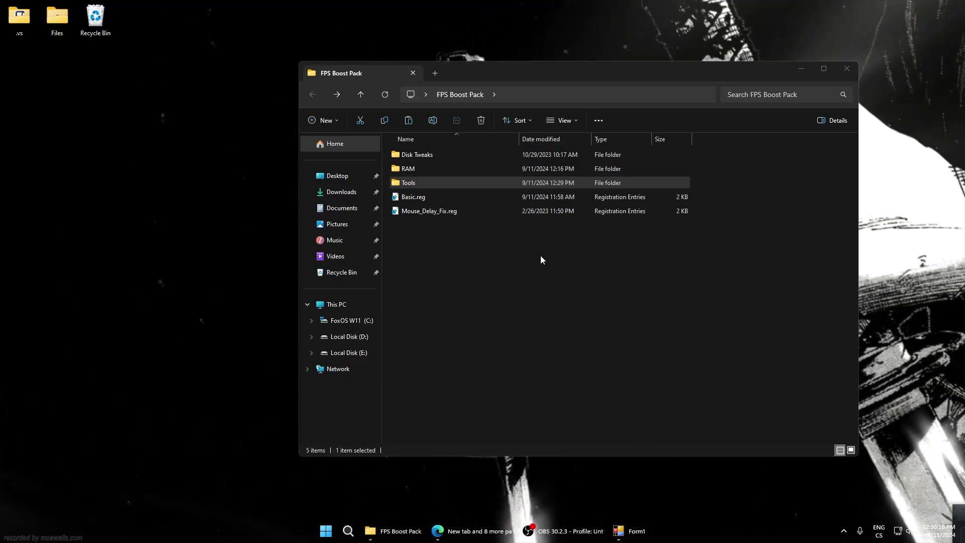
# Step: Merge Basic.reg from the FPS Boost Pack folder into the Windows registry
pyautogui.click(407, 184)
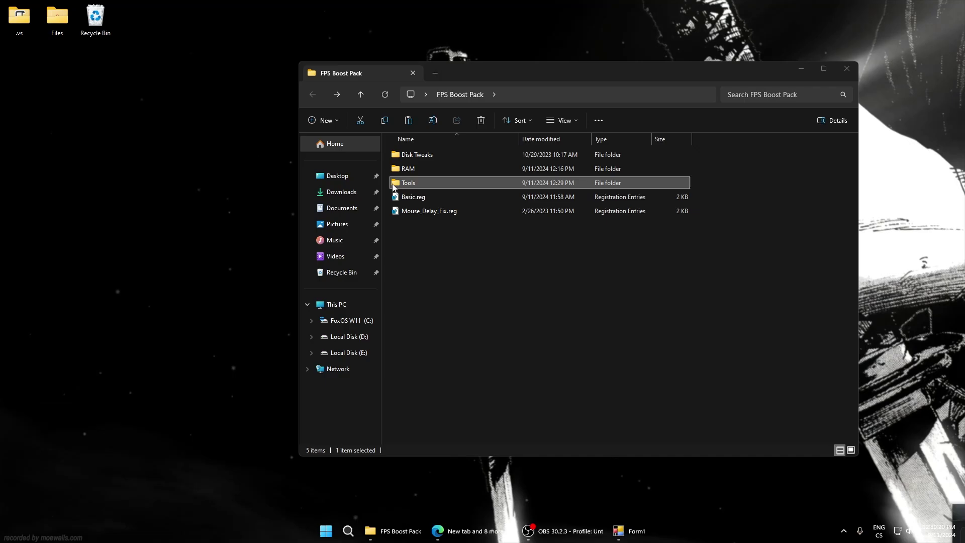
pyautogui.click(407, 196)
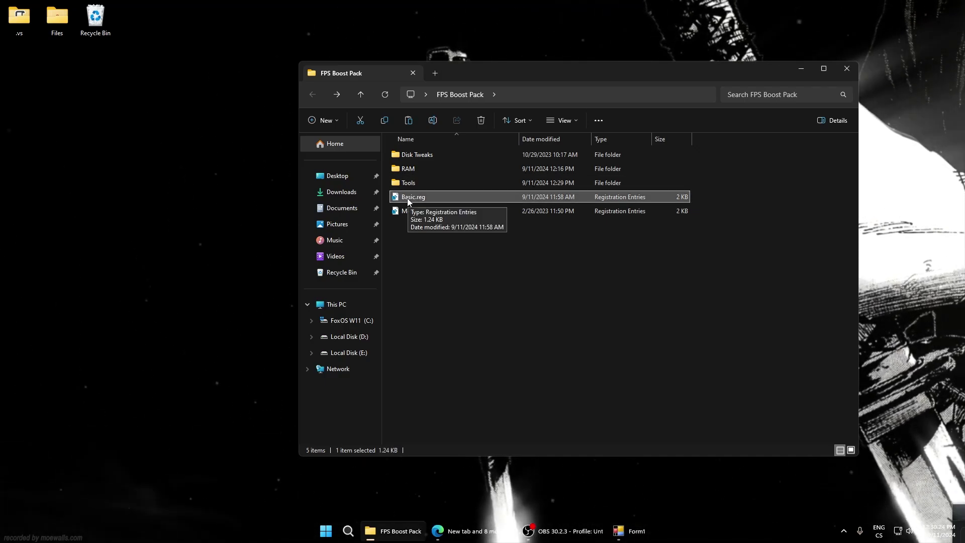
pyautogui.doubleClick(407, 198)
pyautogui.click(558, 274)
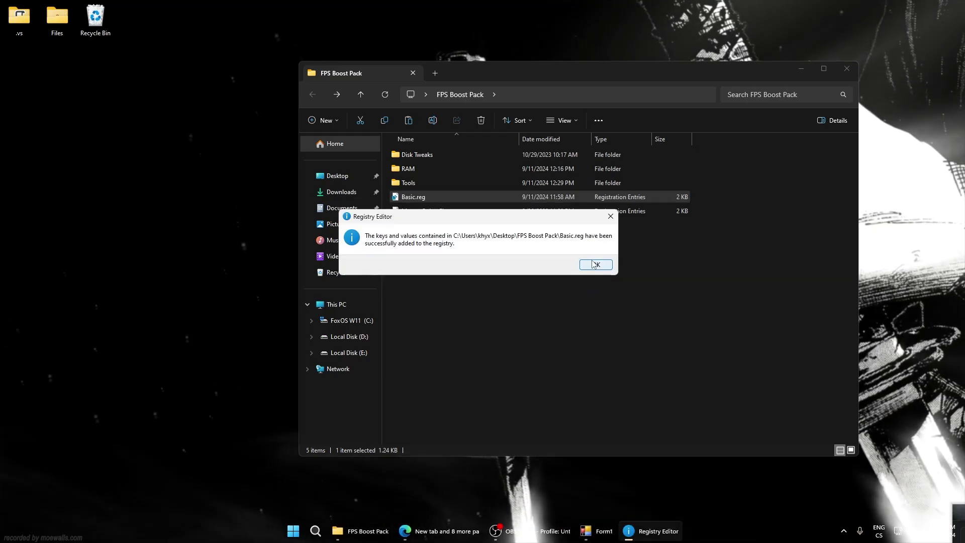
pyautogui.click(595, 265)
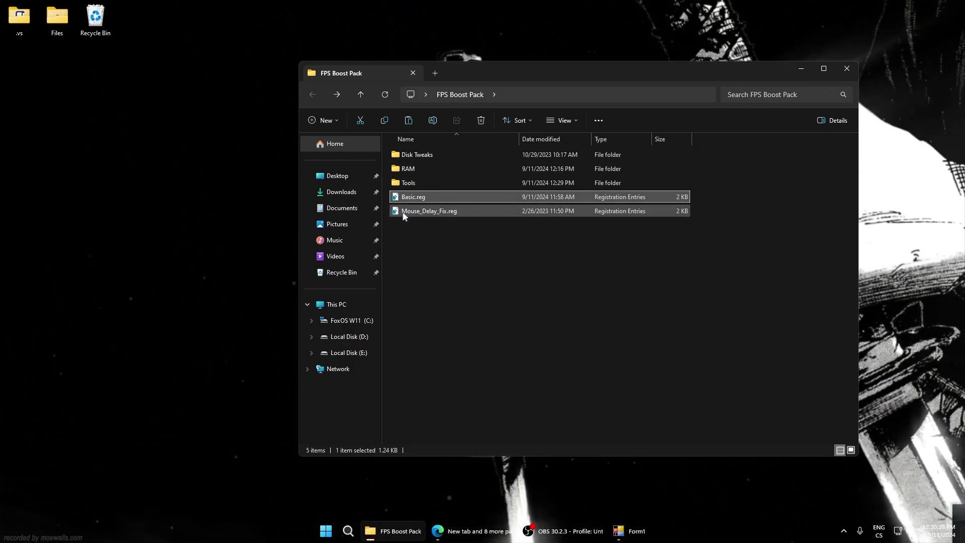
# Step: Merge Mouse_Delay_Fix.reg into the Windows registry and close the FPS Boost Pack window
pyautogui.doubleClick(427, 213)
pyautogui.click(583, 276)
pyautogui.click(593, 265)
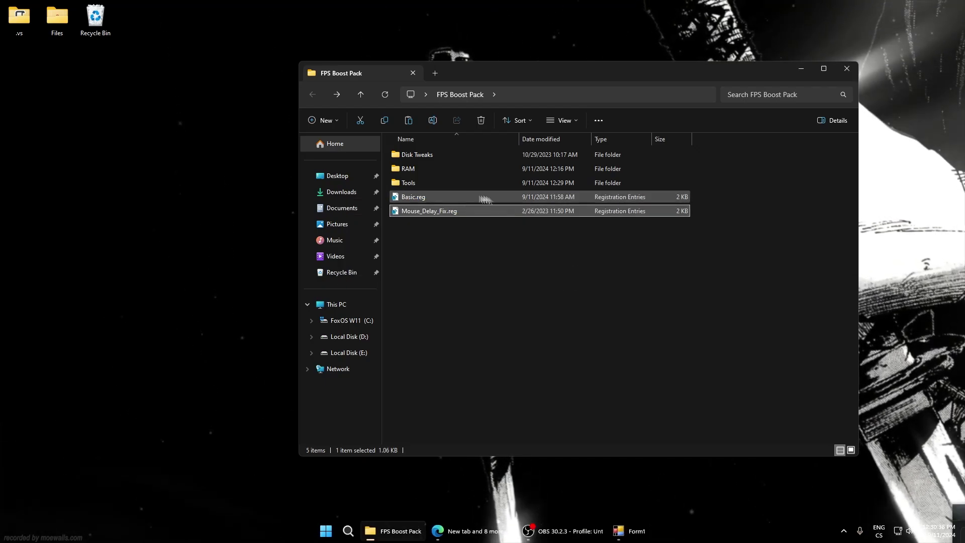
pyautogui.moveTo(544, 77)
pyautogui.mouseDown()
pyautogui.moveTo(545, 90)
pyautogui.moveTo(527, 100)
pyautogui.moveTo(543, 86)
pyautogui.mouseUp()
pyautogui.click(486, 281)
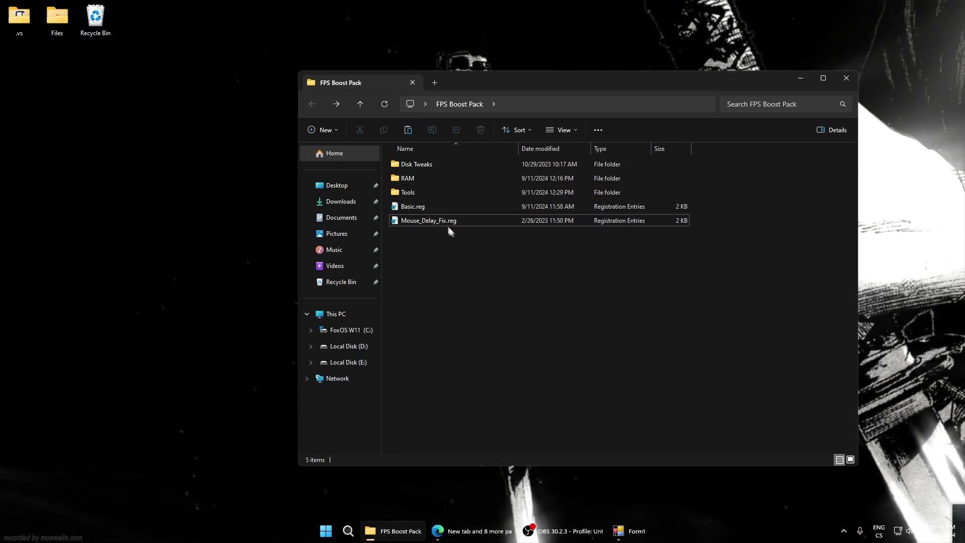
pyautogui.click(846, 78)
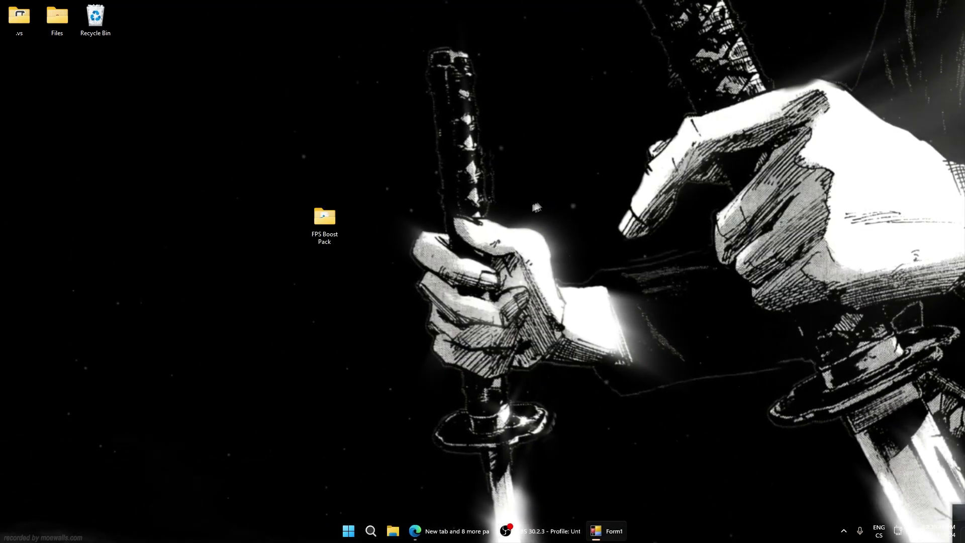
# Step: Open the advanced display settings from the desktop and check that the monitor uses its highest available refresh rate
pyautogui.rightClick(509, 206)
pyautogui.click(552, 339)
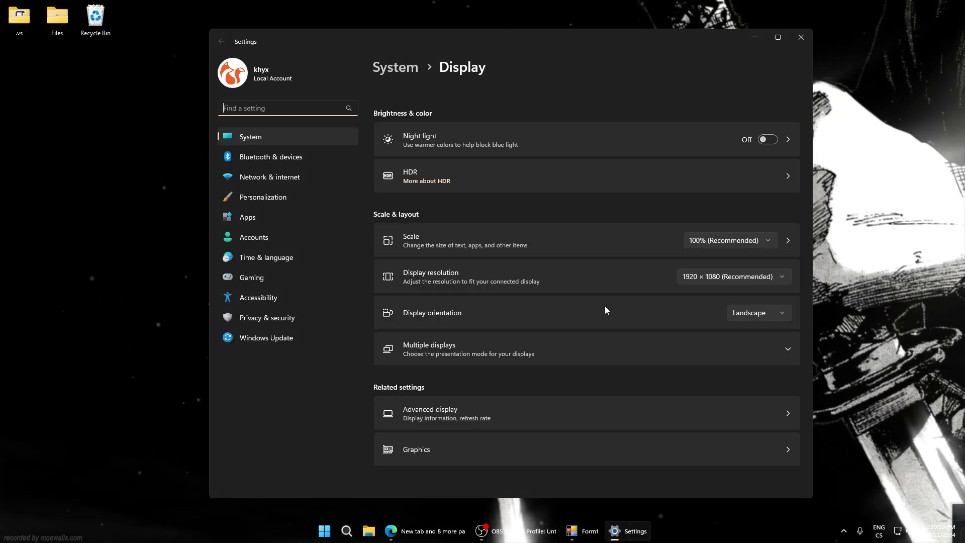
pyautogui.click(406, 419)
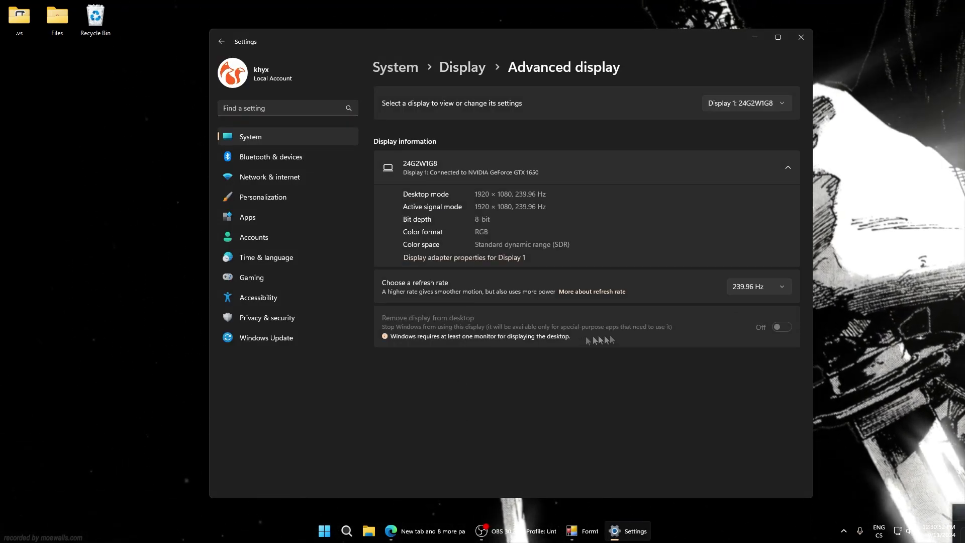
pyautogui.click(770, 288)
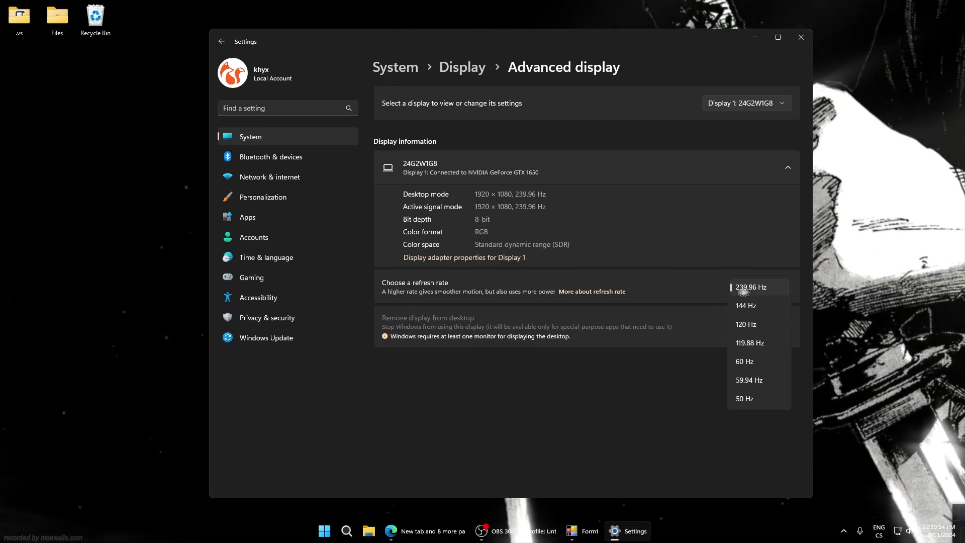
pyautogui.click(708, 279)
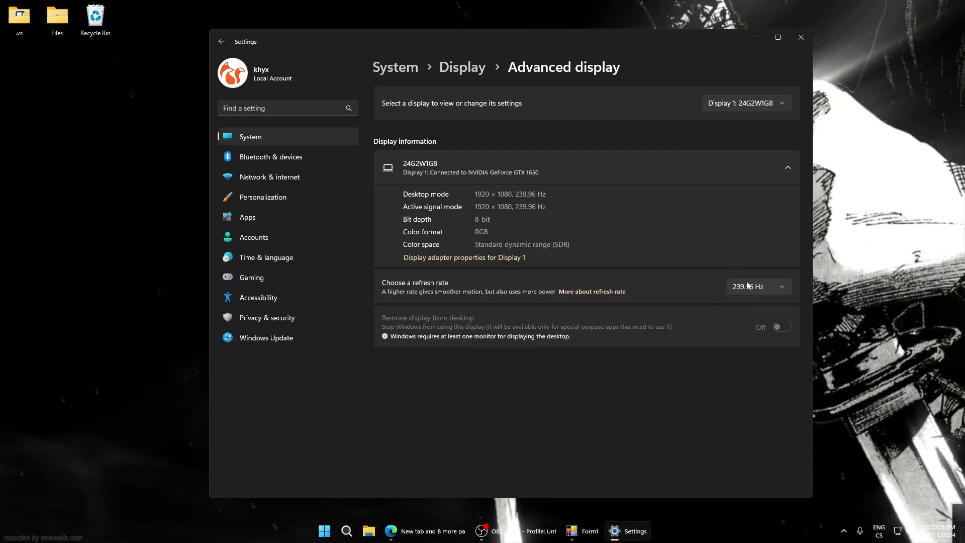
# Step: Open the default graphics settings page to check hardware-accelerated GPU scheduling and optimizations for windowed games
pyautogui.click(220, 42)
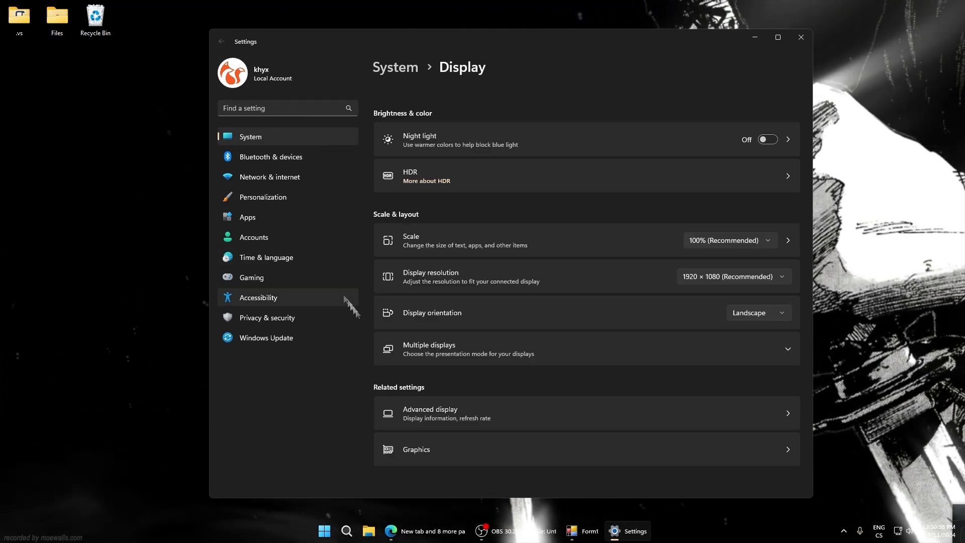
pyautogui.click(446, 447)
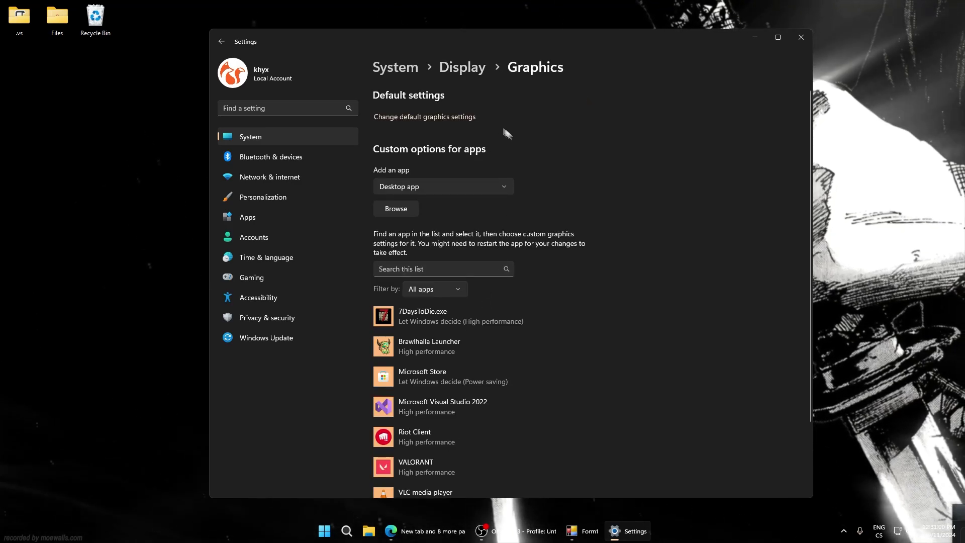
pyautogui.click(409, 121)
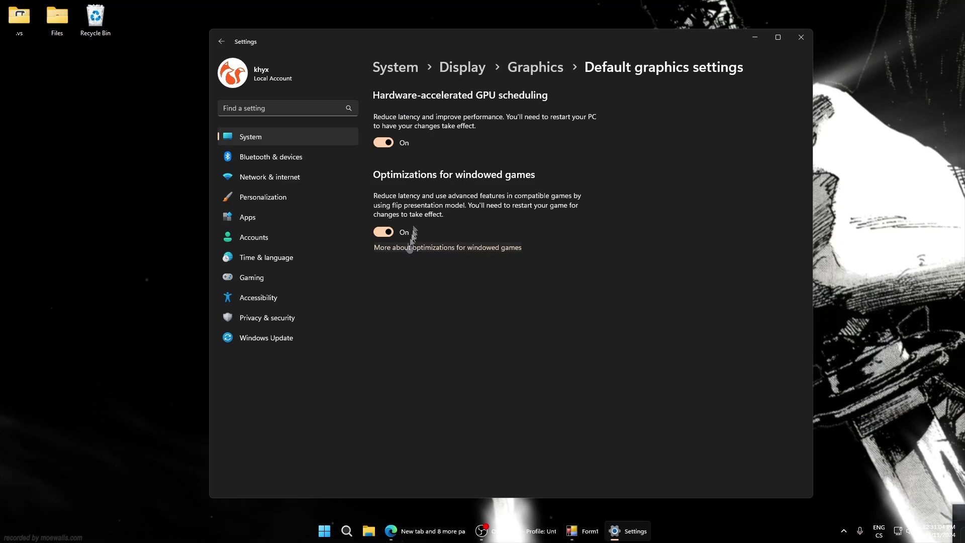
# Step: Check the Game Bar and Game Mode pages in the Gaming settings, and close Settings
pyautogui.moveTo(376, 41); pyautogui.dragTo(388, 56)
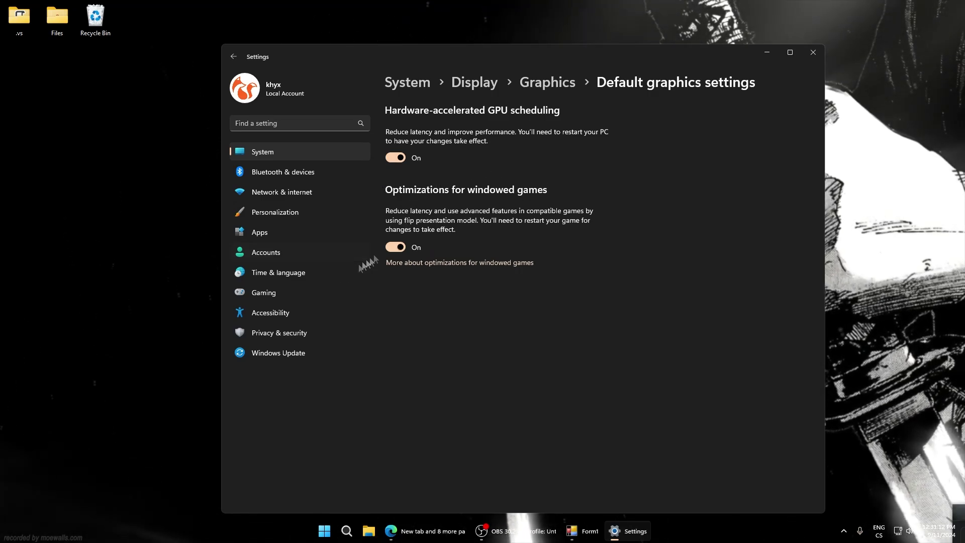
pyautogui.click(255, 293)
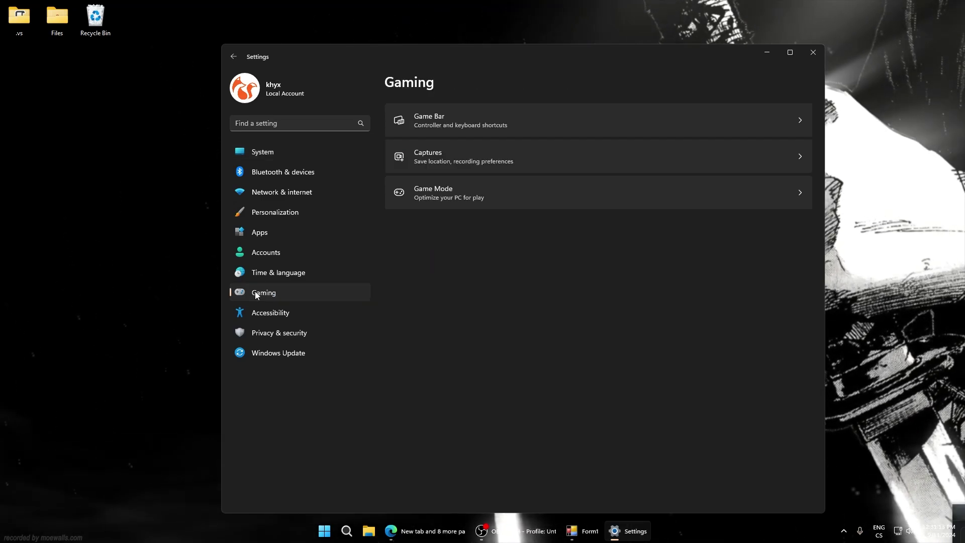
pyautogui.click(409, 120)
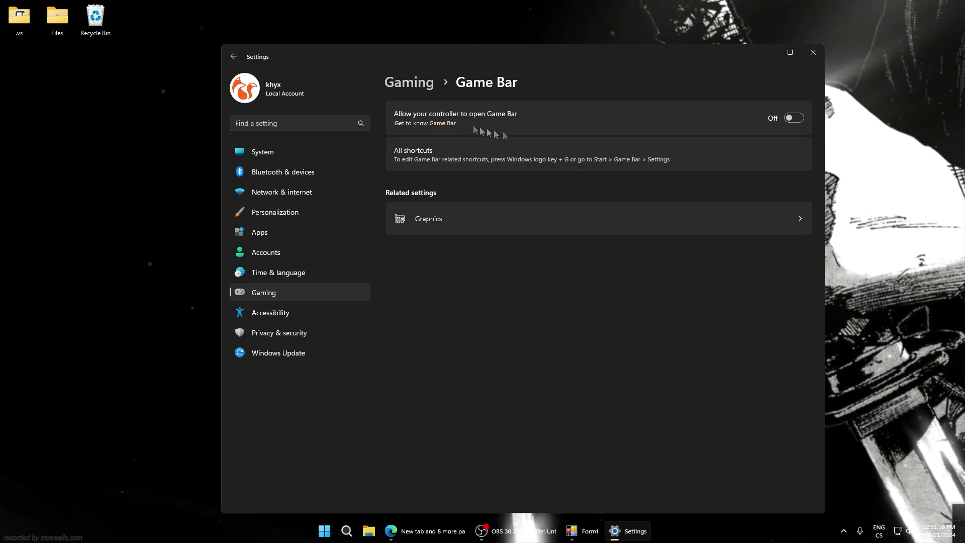
pyautogui.click(233, 56)
pyautogui.click(410, 195)
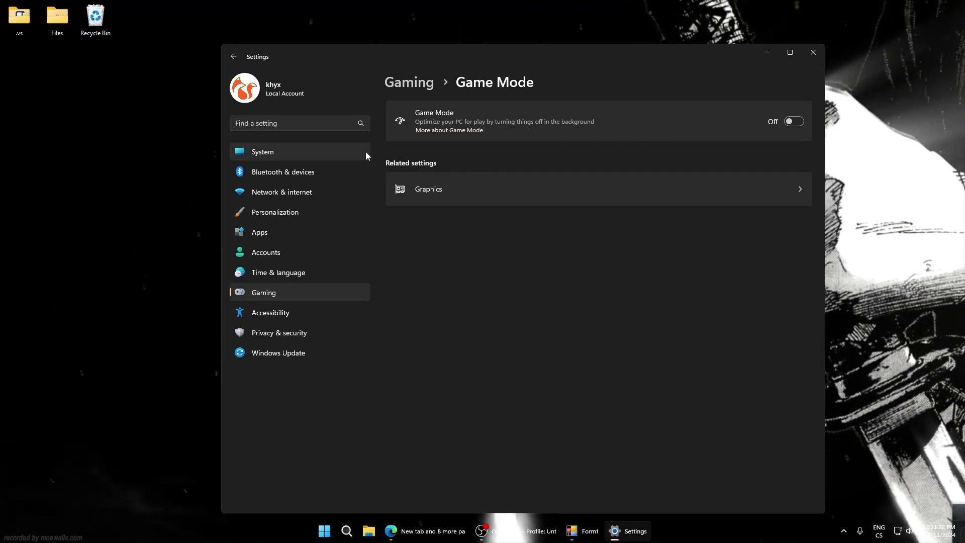
pyautogui.click(812, 53)
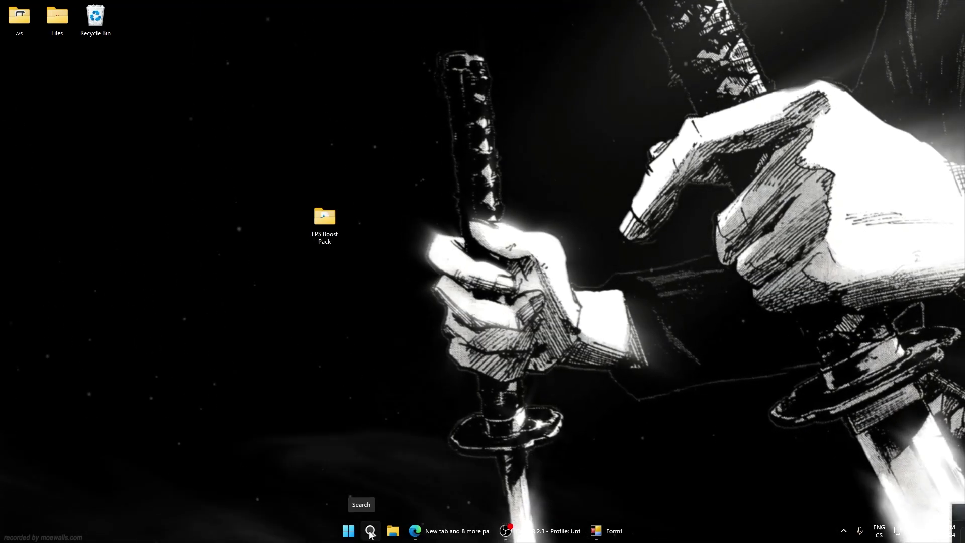
# Step: Open Device Manager and check the device actions offered for the High precision event timer under System devices
pyautogui.click(370, 532)
pyautogui.write('device Manager')
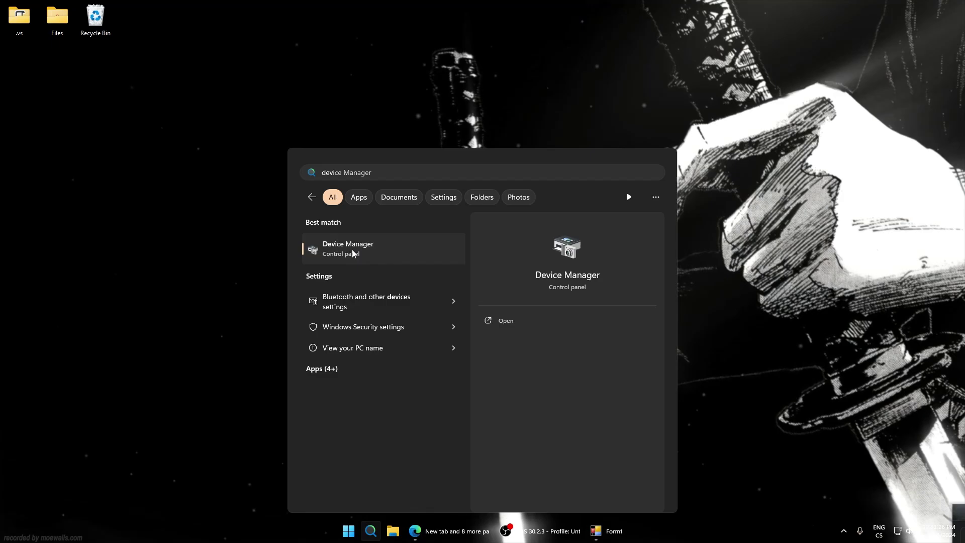
pyautogui.click(352, 250)
pyautogui.moveTo(151, 28); pyautogui.dragTo(414, 27)
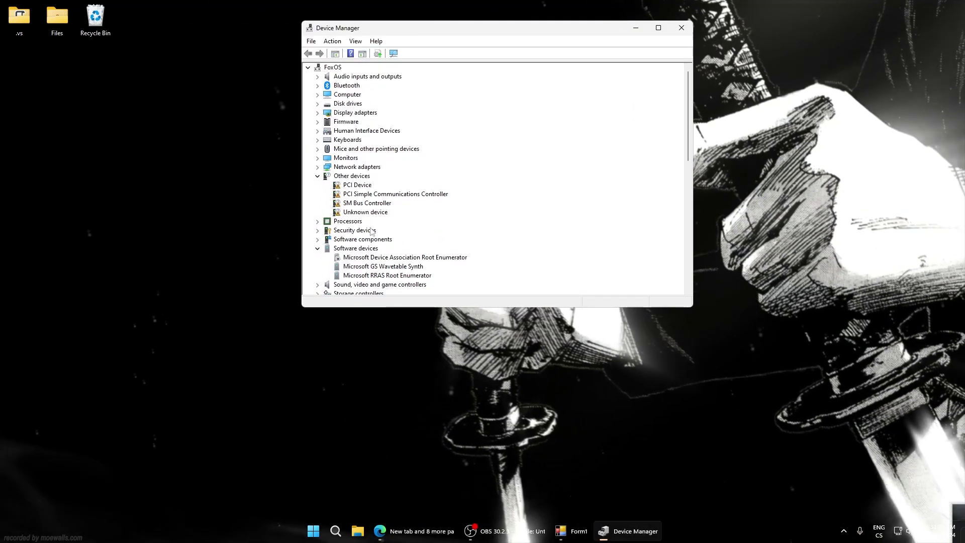
pyautogui.scroll(-7, 372, 231)
pyautogui.click(379, 230)
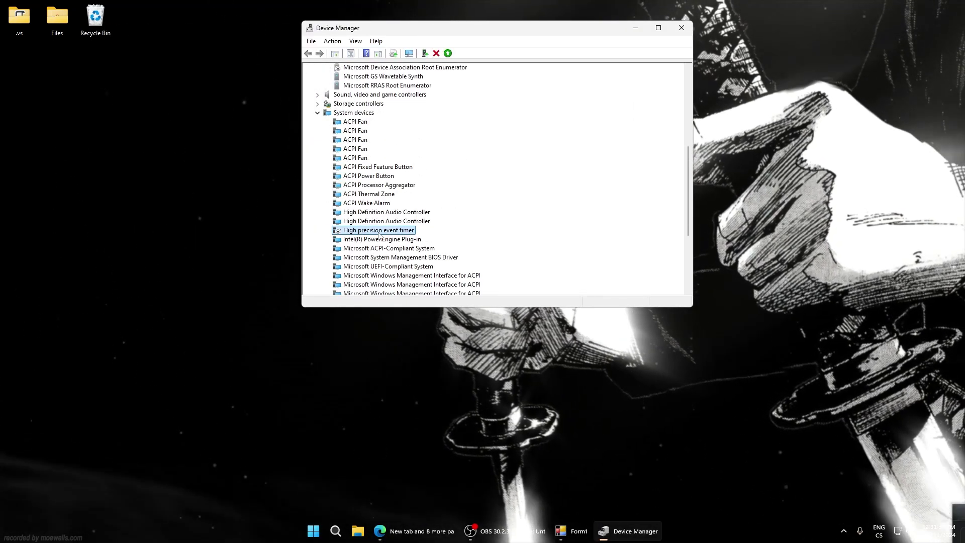
pyautogui.rightClick(379, 234)
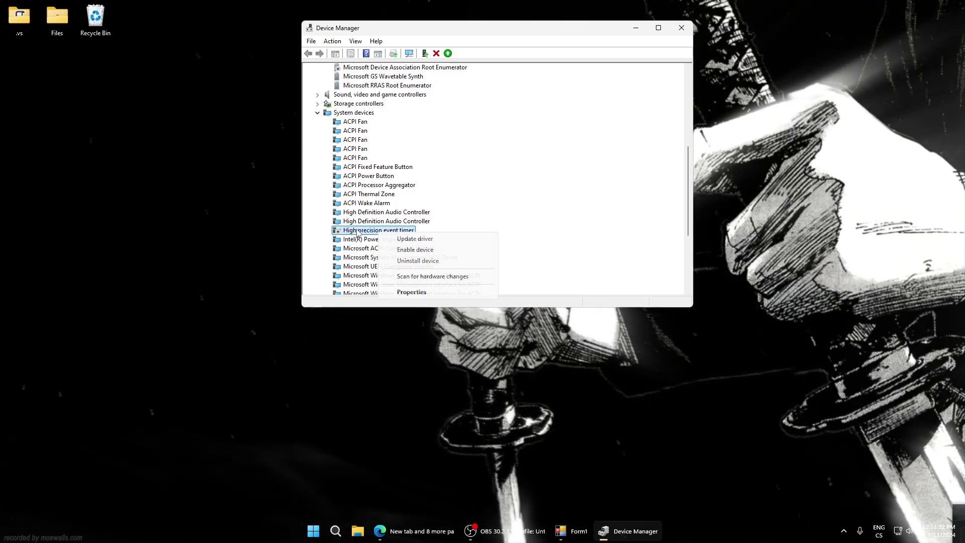
pyautogui.click(358, 232)
# Step: Check which actions other system devices offer, including the Microsoft System Management BIOS Driver, and locate the System timer
pyautogui.rightClick(370, 202)
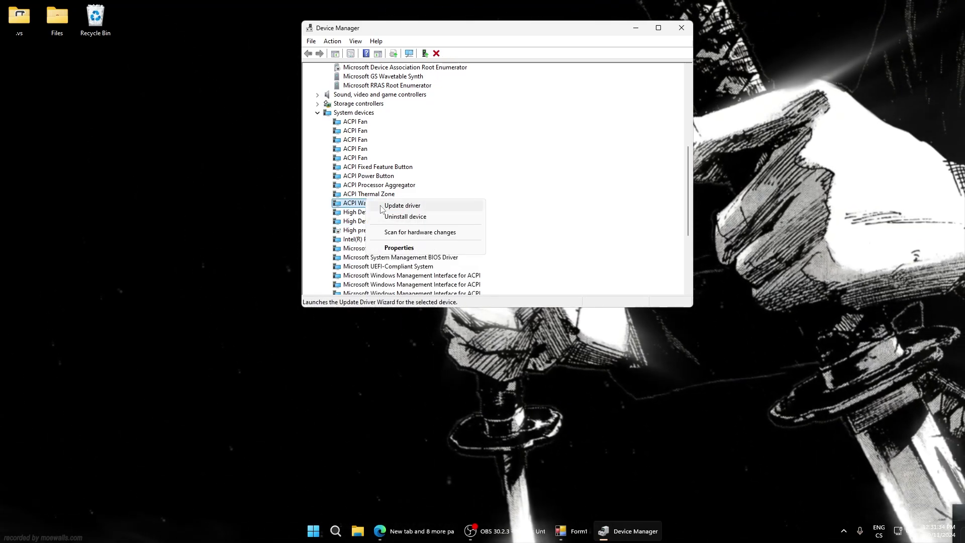
pyautogui.rightClick(372, 193)
pyautogui.rightClick(375, 167)
pyautogui.click(587, 240)
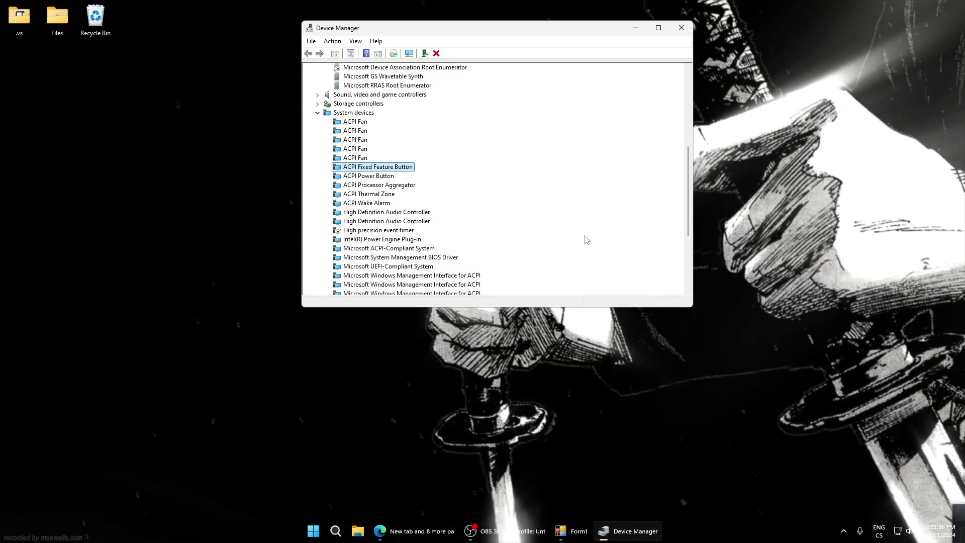
pyautogui.click(372, 257)
pyautogui.rightClick(372, 257)
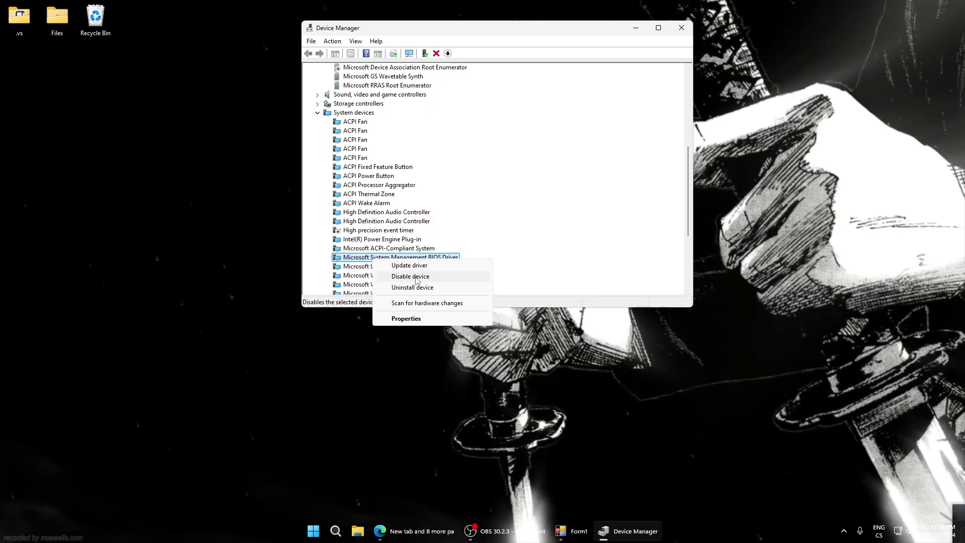
pyautogui.click(347, 231)
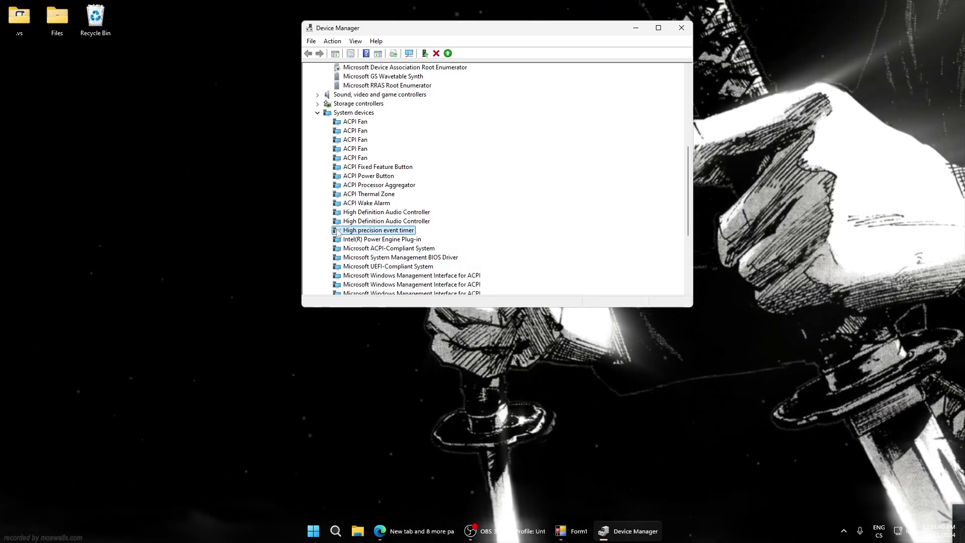
pyautogui.scroll(-5, 436, 239)
pyautogui.click(360, 277)
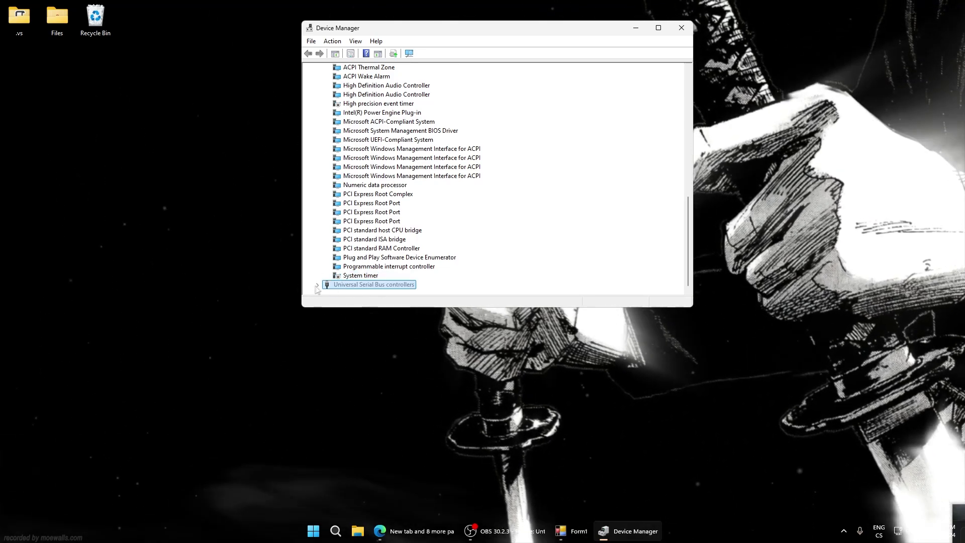
# Step: Check the power management options of the Intel(R) USB 3.20 eXtensible Host Controller under Universal Serial Bus controllers and confirm its properties
pyautogui.doubleClick(330, 286)
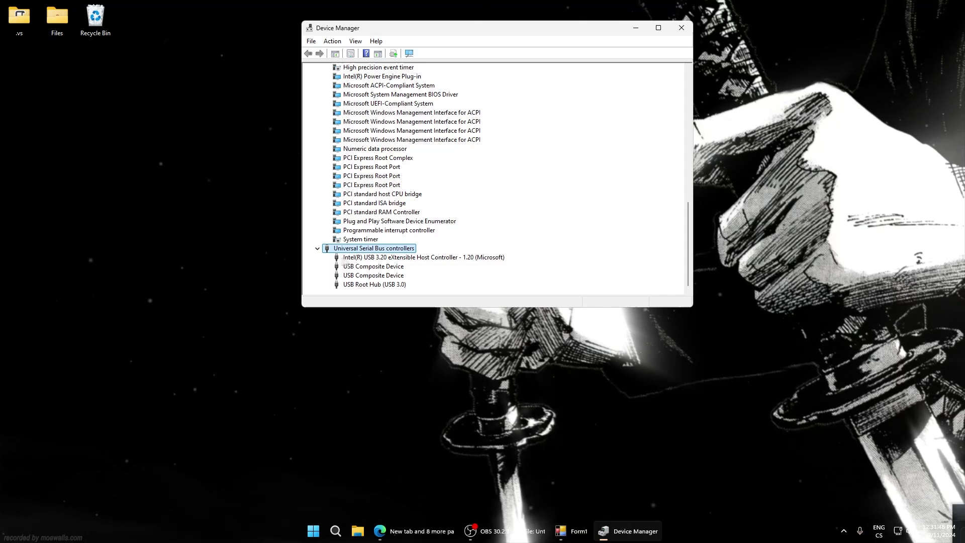
pyautogui.click(382, 258)
pyautogui.click(400, 308)
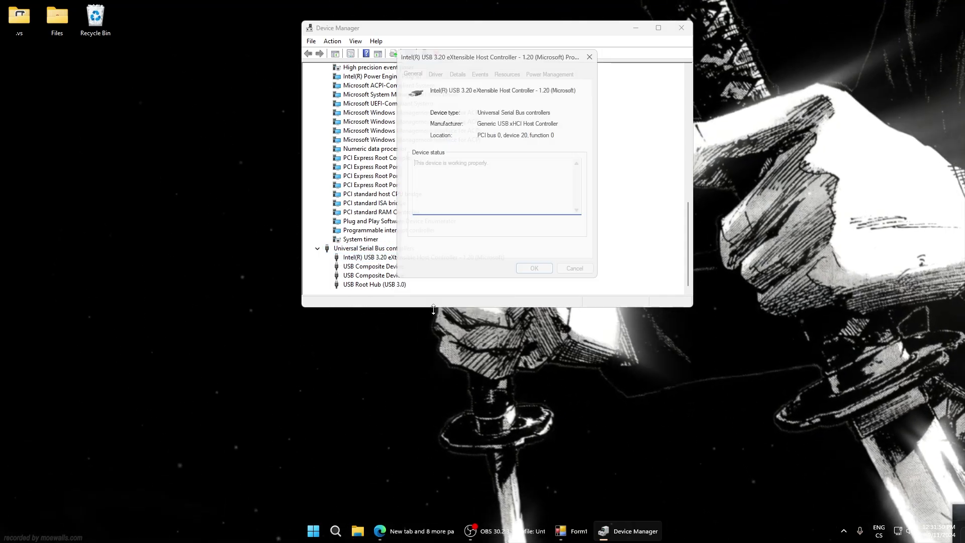
pyautogui.click(553, 74)
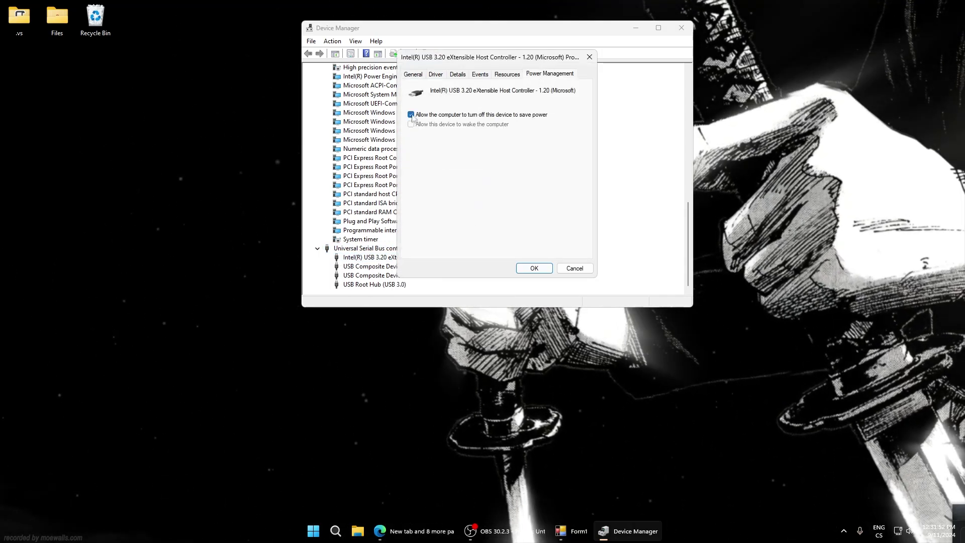
pyautogui.click(530, 269)
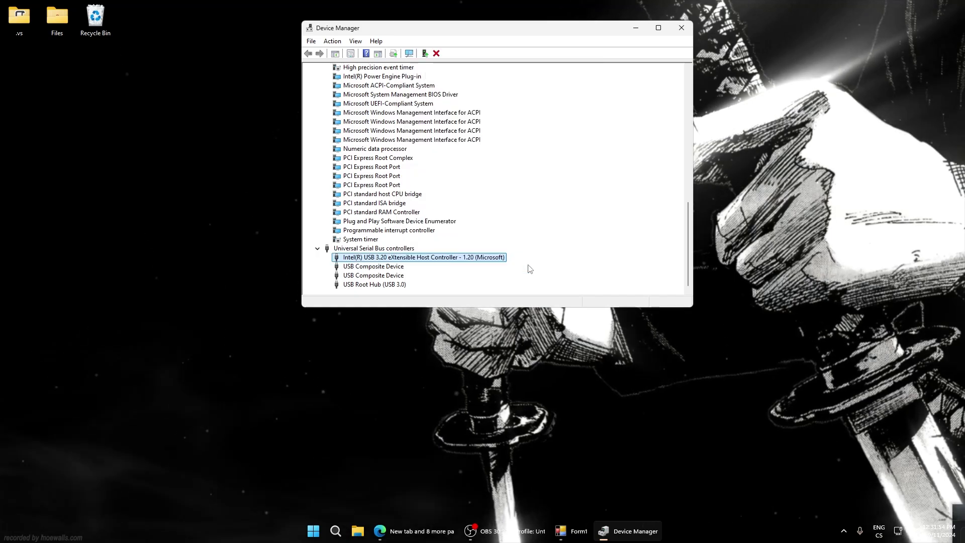
# Step: Check the HID-compliant mouse's power management options, list the keyboard devices, and close Device Manager
pyautogui.scroll(13, 329, 222)
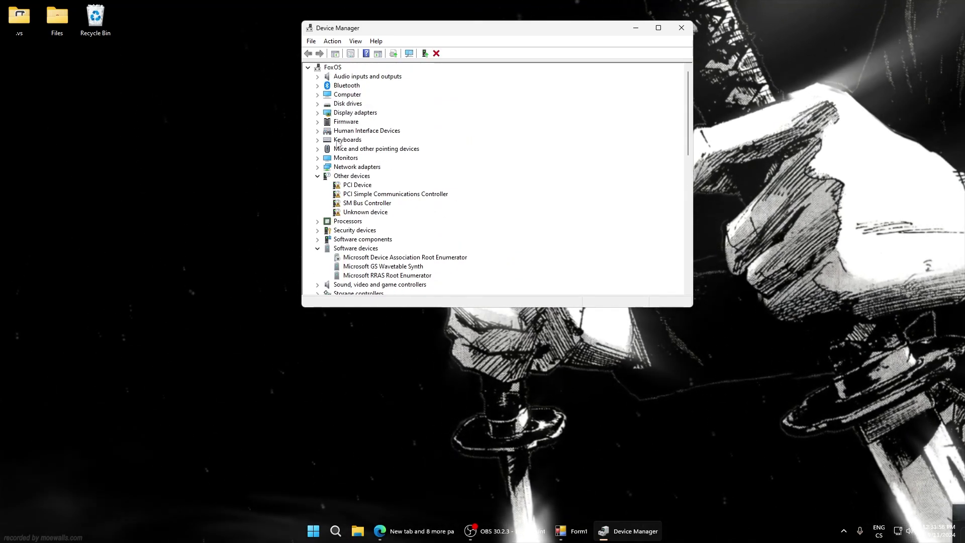
pyautogui.click(317, 149)
pyautogui.rightClick(360, 158)
pyautogui.click(392, 218)
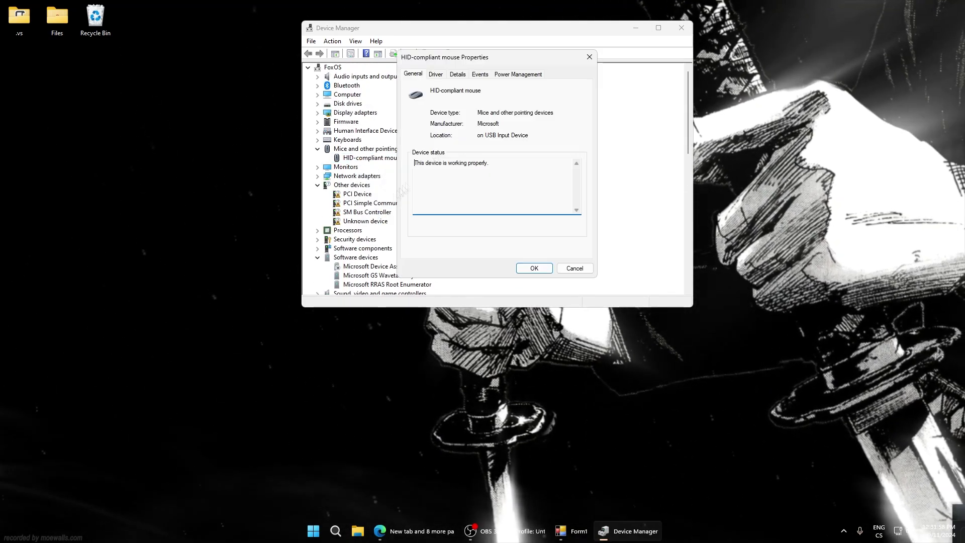
pyautogui.click(518, 74)
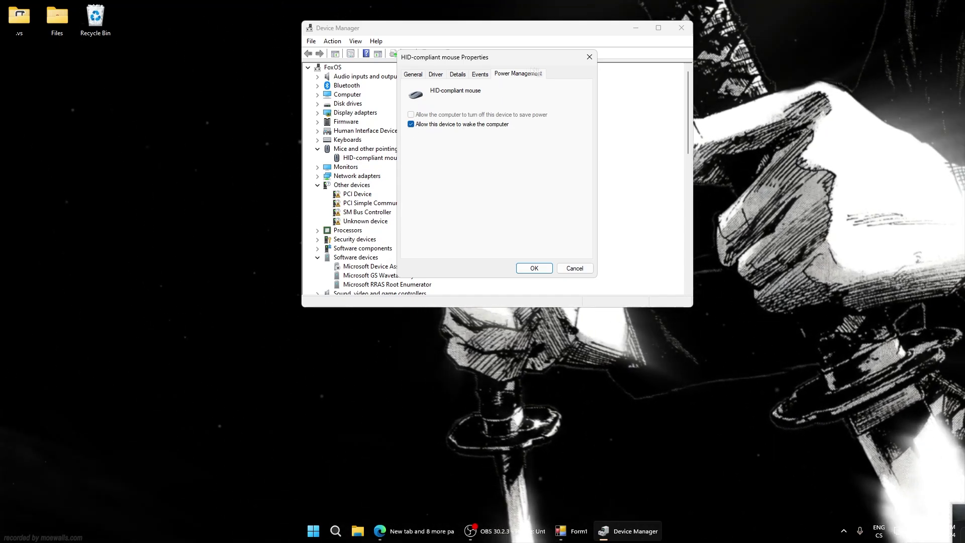
pyautogui.press('Escape')
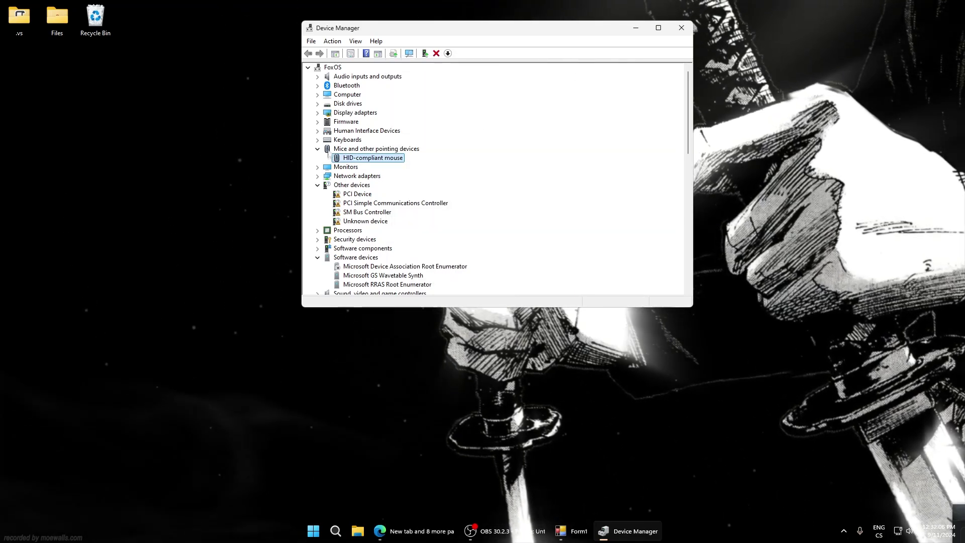
pyautogui.click(317, 140)
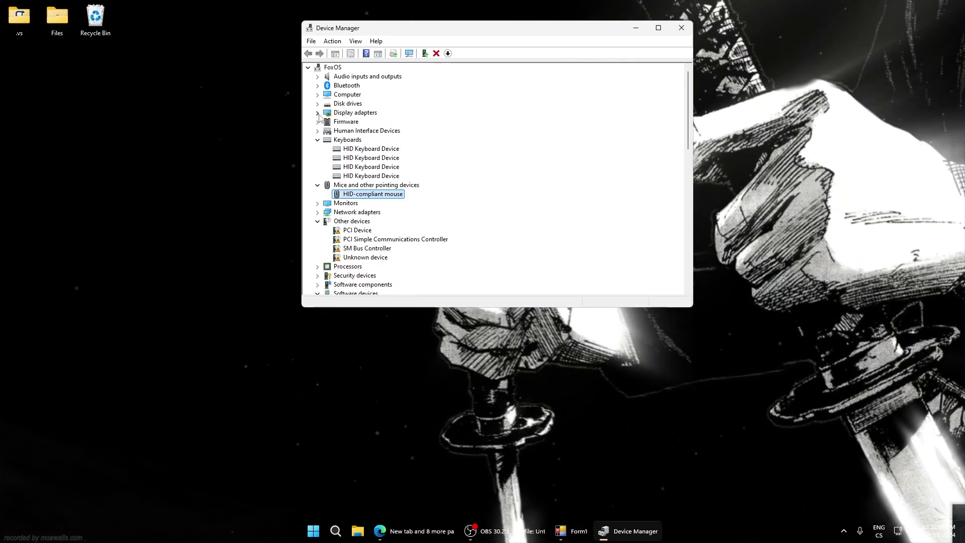
pyautogui.click(682, 28)
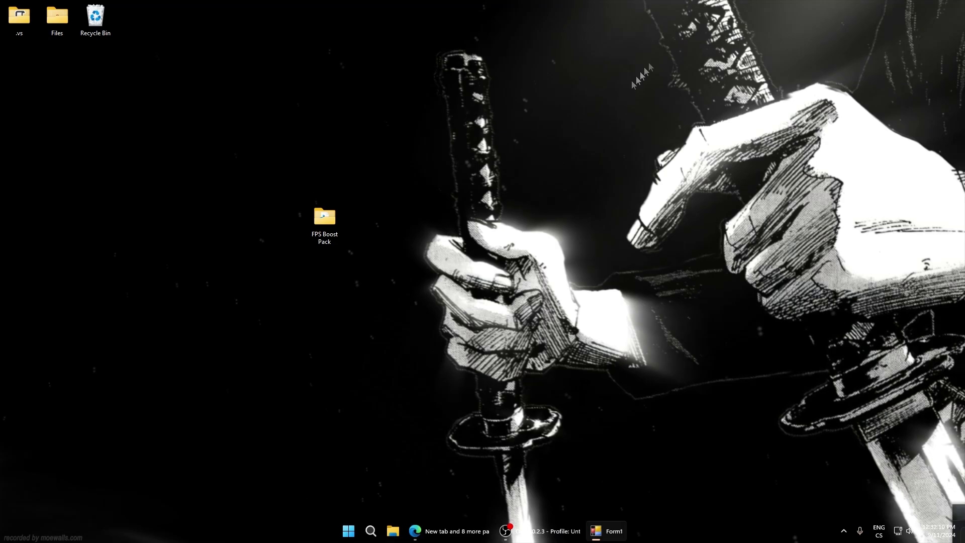
# Step: Open the Windows Performance Options through the properties of This PC and its advanced system settings
pyautogui.click(395, 533)
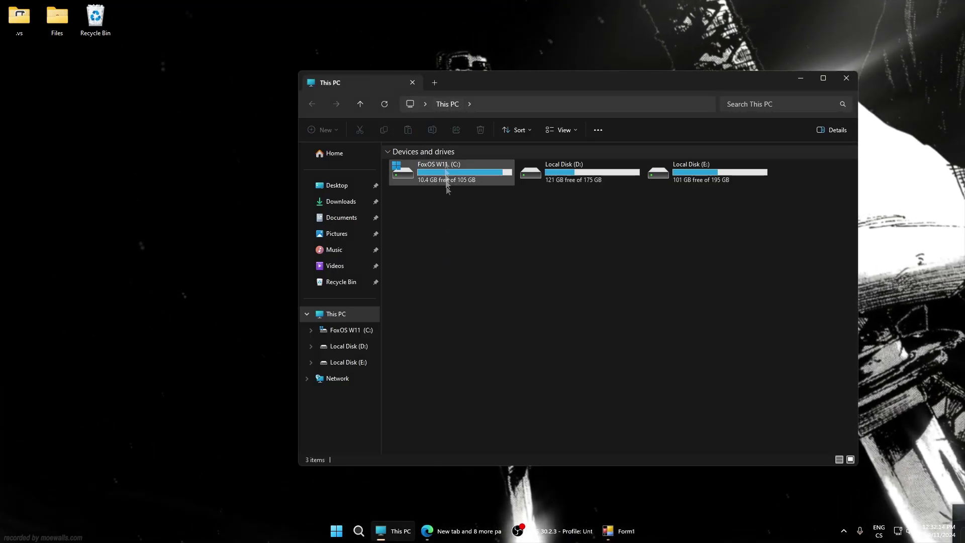
pyautogui.rightClick(487, 261)
pyautogui.click(523, 357)
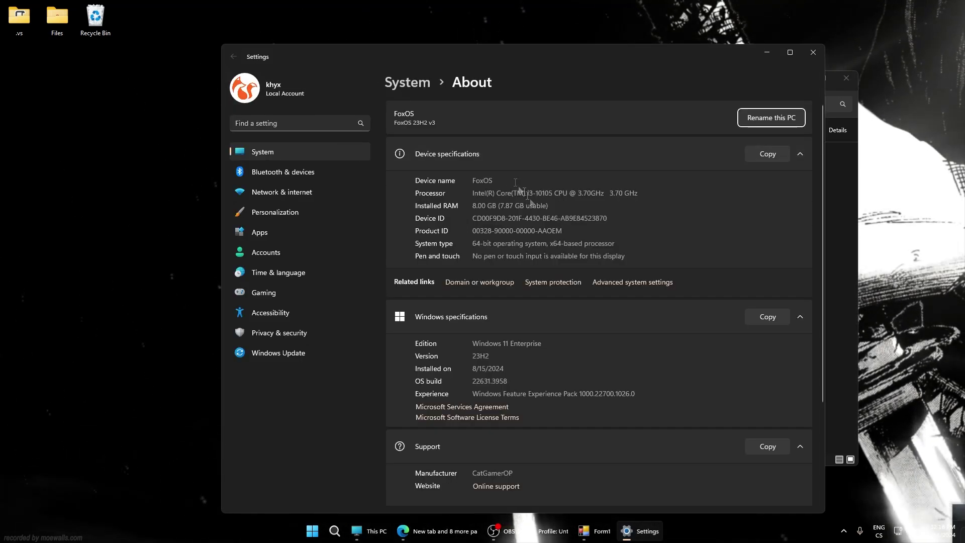
pyautogui.scroll(-3, 589, 264)
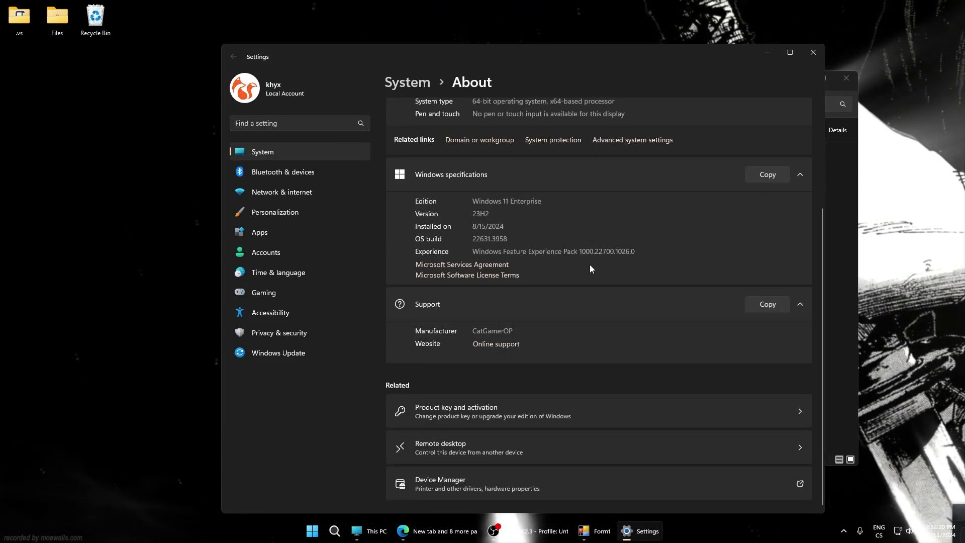
pyautogui.scroll(3, 558, 345)
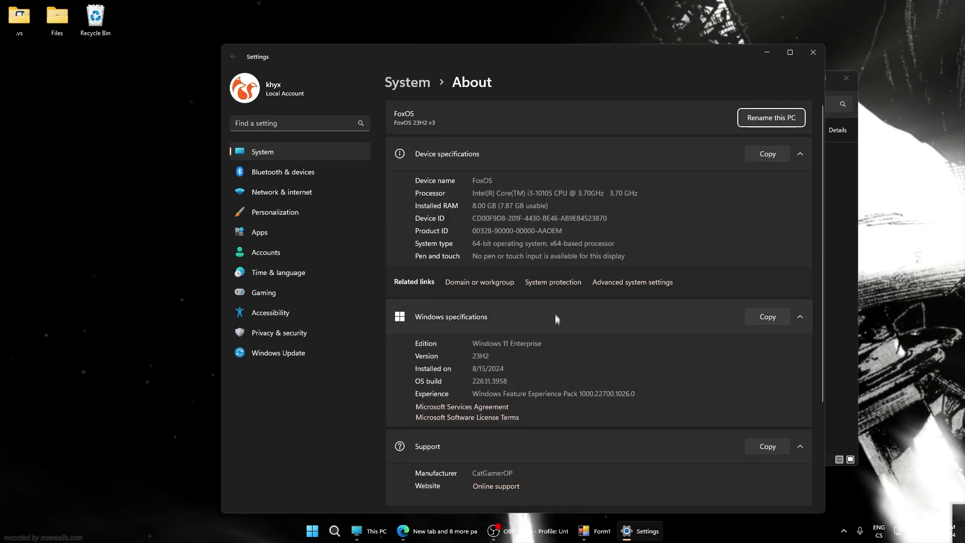
pyautogui.click(641, 283)
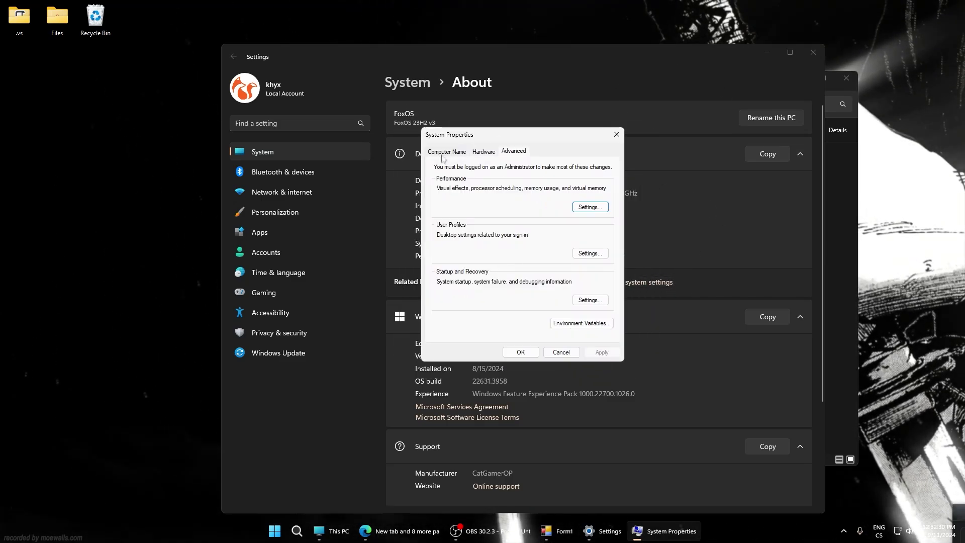
pyautogui.click(590, 208)
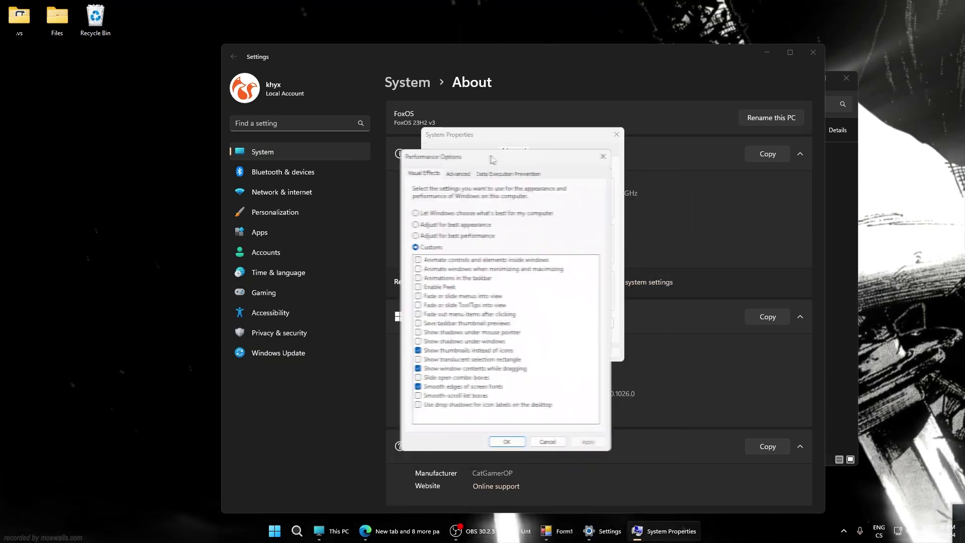
# Step: Try turning off "Show window contents while dragging", apply it, and move the Performance Options window to test the effect
pyautogui.moveTo(492, 159); pyautogui.dragTo(453, 147)
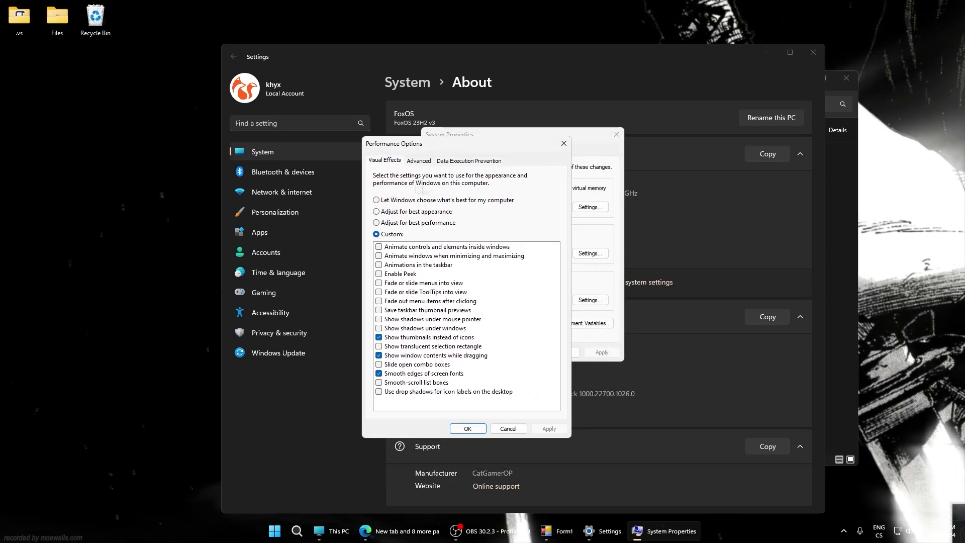
pyautogui.click(379, 356)
pyautogui.click(539, 428)
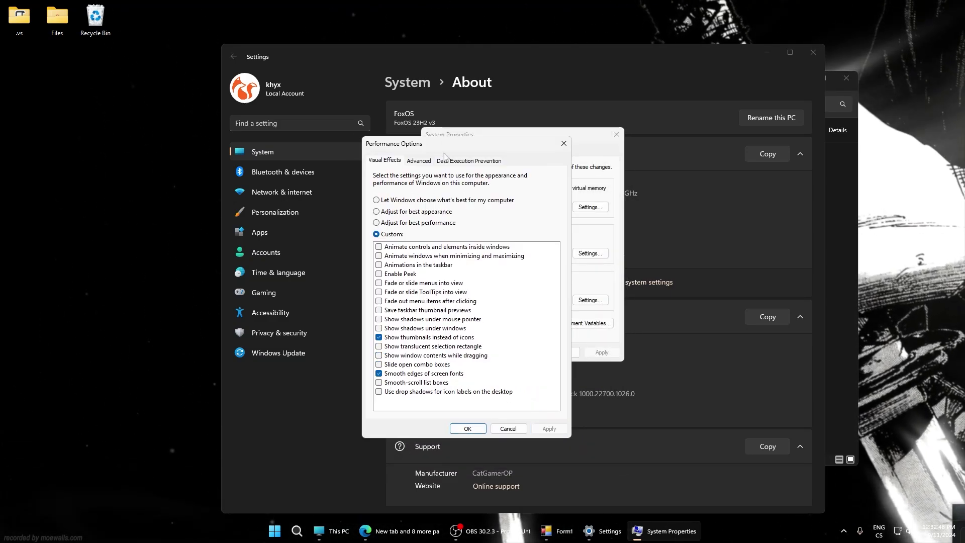
pyautogui.moveTo(445, 154)
pyautogui.mouseDown()
pyautogui.moveTo(324, 124)
pyautogui.moveTo(524, 206)
pyautogui.moveTo(420, 147)
pyautogui.moveTo(444, 150)
pyautogui.mouseUp()
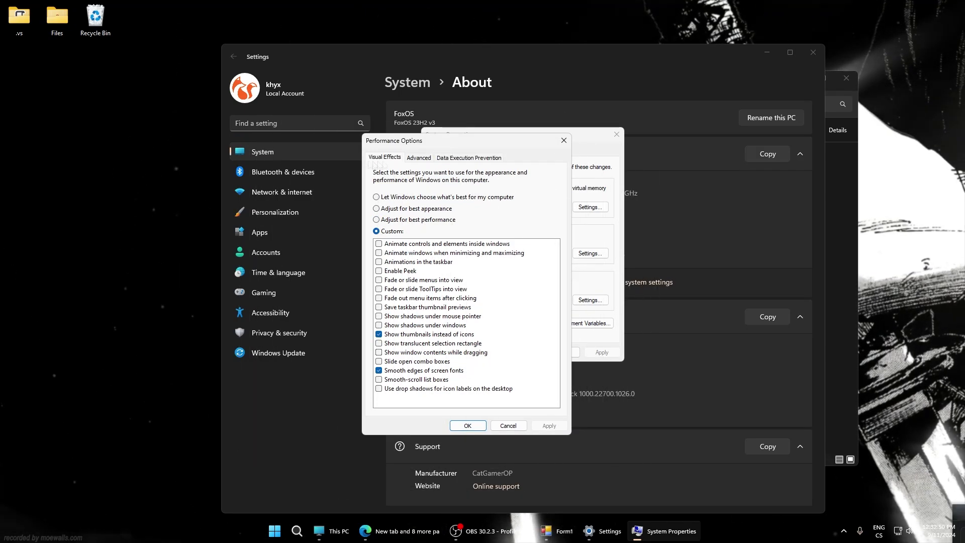
# Step: Enable "Show window contents while dragging", keep thumbnails and smooth font edges enabled, and apply and confirm the visual effects
pyautogui.click(379, 354)
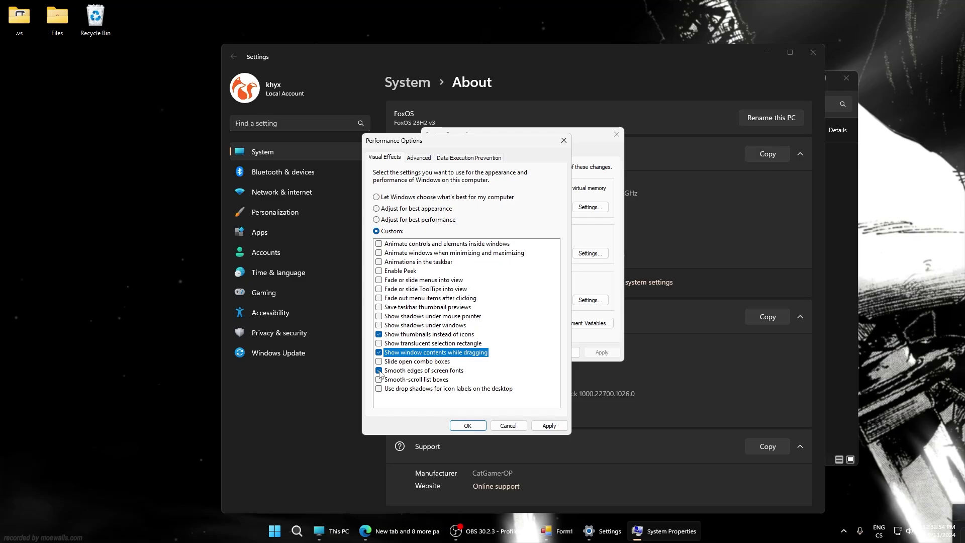
pyautogui.click(379, 371)
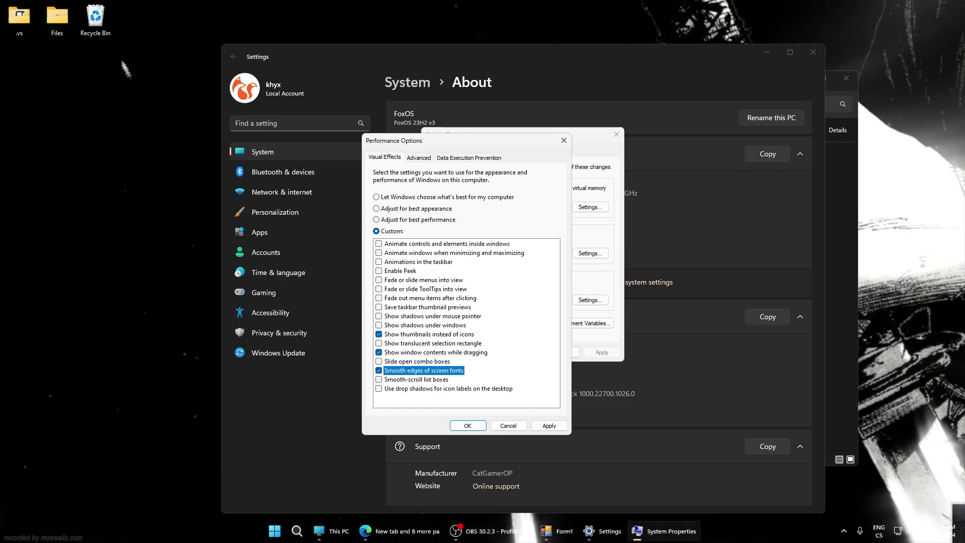
pyautogui.click(30, 23)
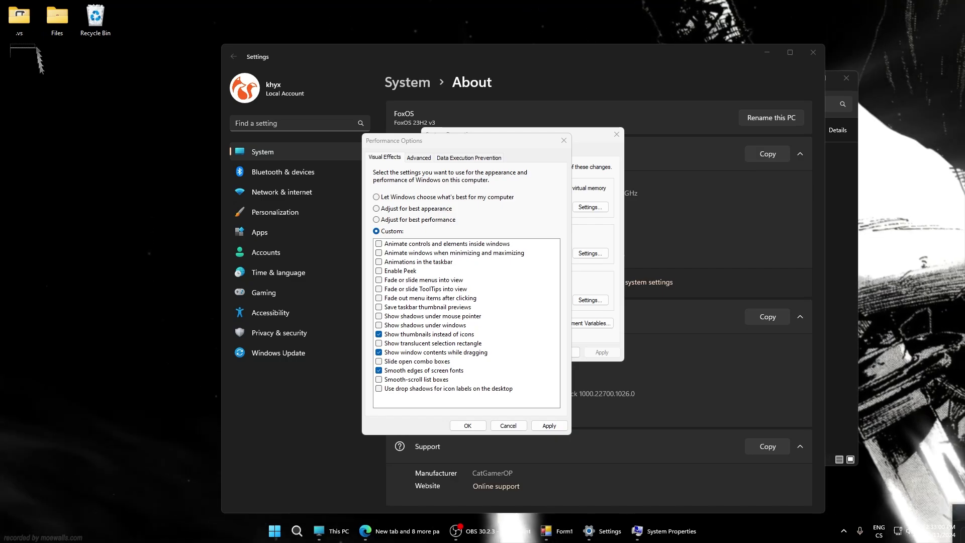
pyautogui.click(379, 334)
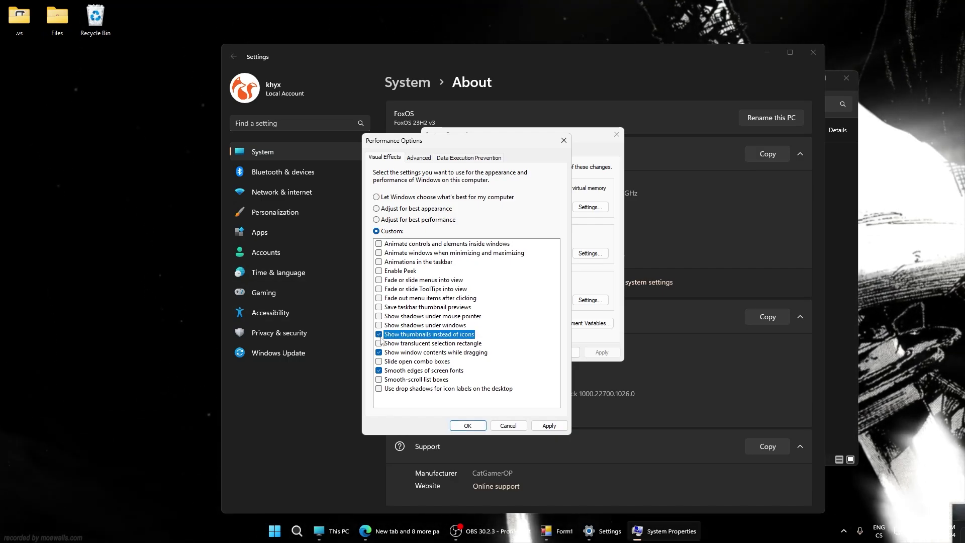
pyautogui.click(550, 426)
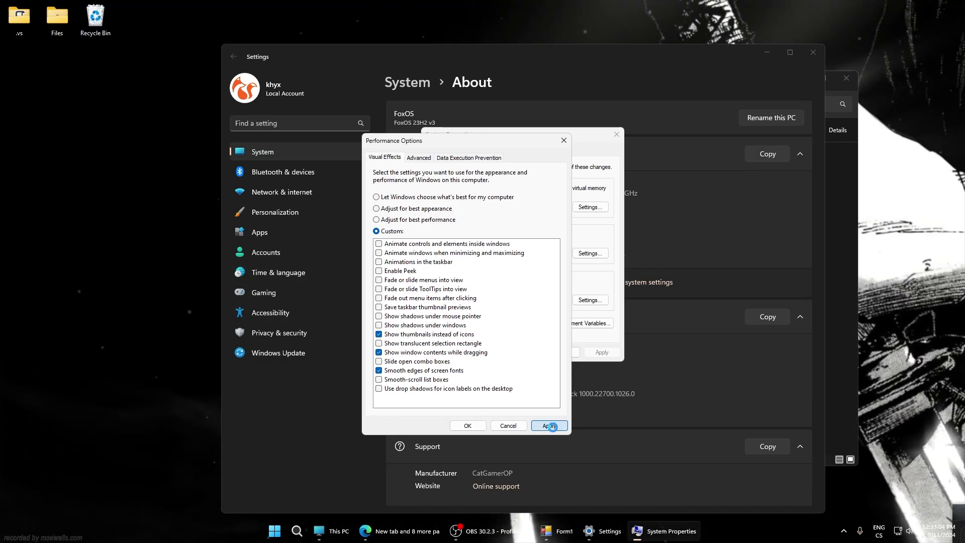
pyautogui.click(473, 427)
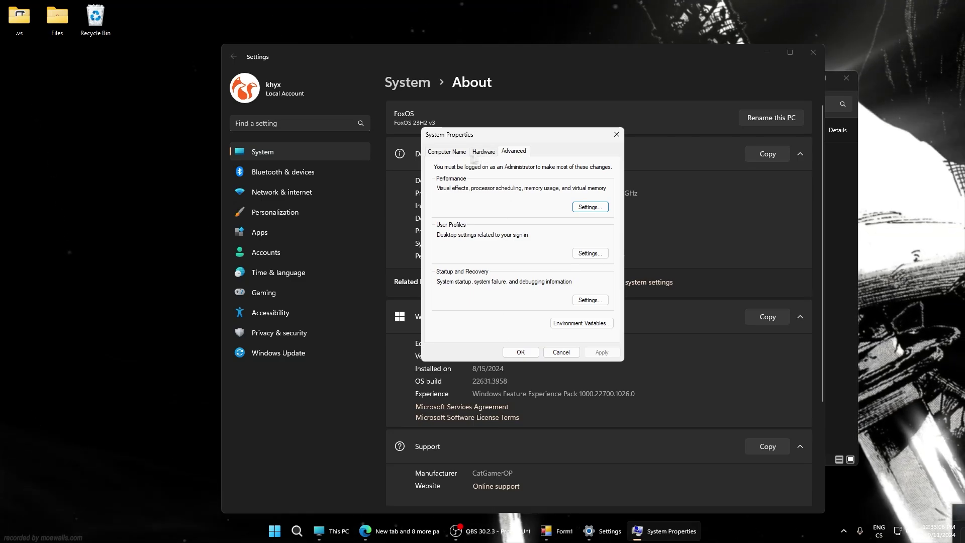
# Step: Reopen Performance Options and open the virtual memory settings from its advanced options
pyautogui.click(585, 207)
pyautogui.moveTo(468, 168); pyautogui.dragTo(539, 172)
pyautogui.click(562, 196)
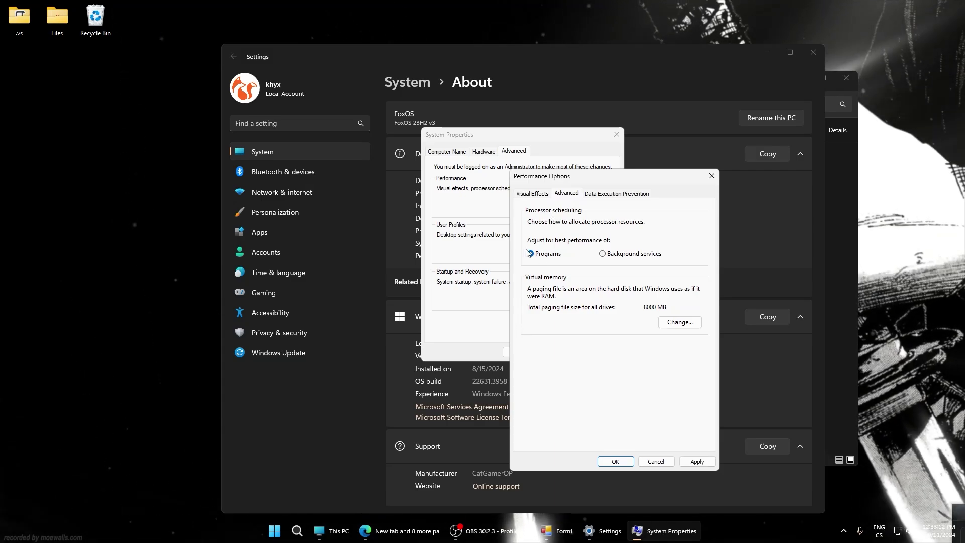
pyautogui.click(680, 324)
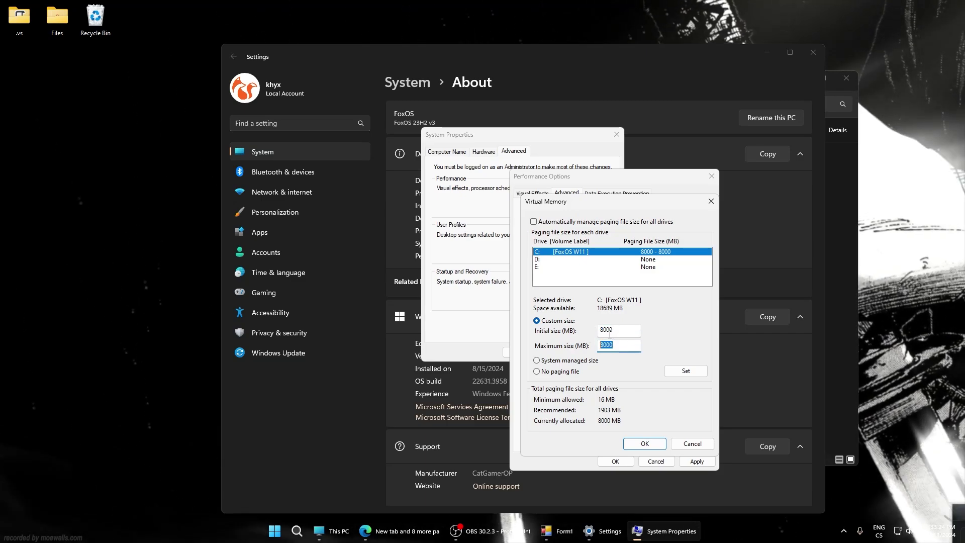
# Step: Try a 12000 MB custom paging file size for the C: drive and restore the initial and maximum sizes to 8000 MB
pyautogui.doubleClick(607, 330)
pyautogui.write('12000')
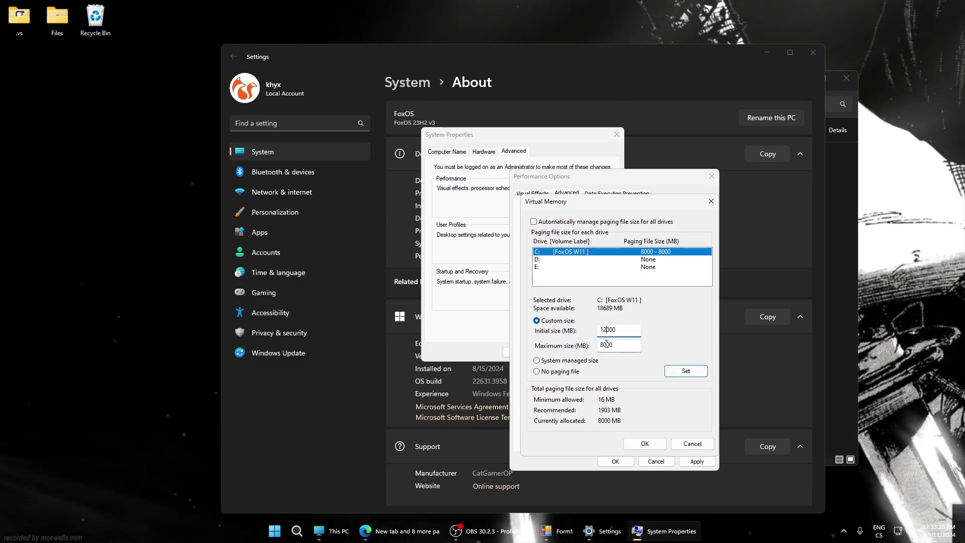
pyautogui.doubleClick(607, 344)
pyautogui.write('12000')
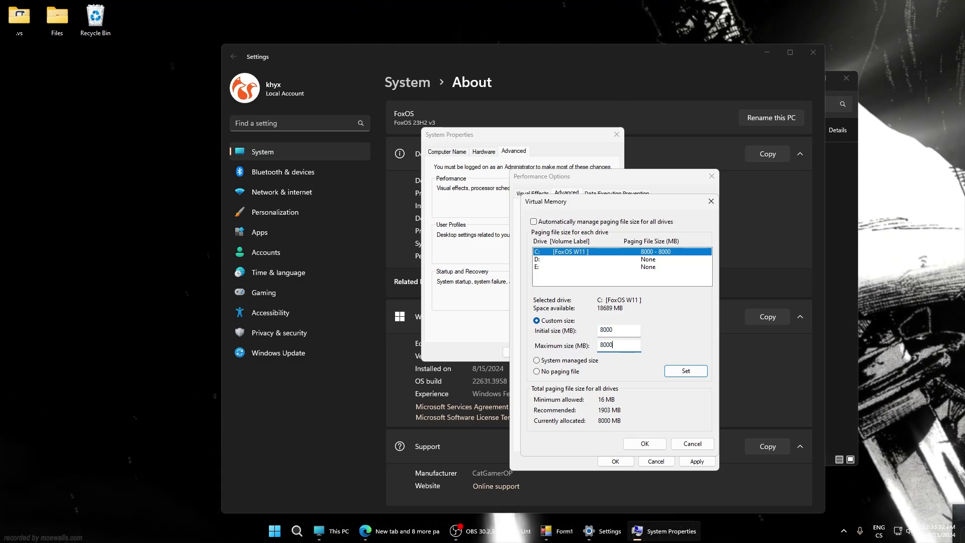
# Step: Check the paging file settings of drives D: and E: and confirm the Virtual Memory dialog
pyautogui.click(548, 259)
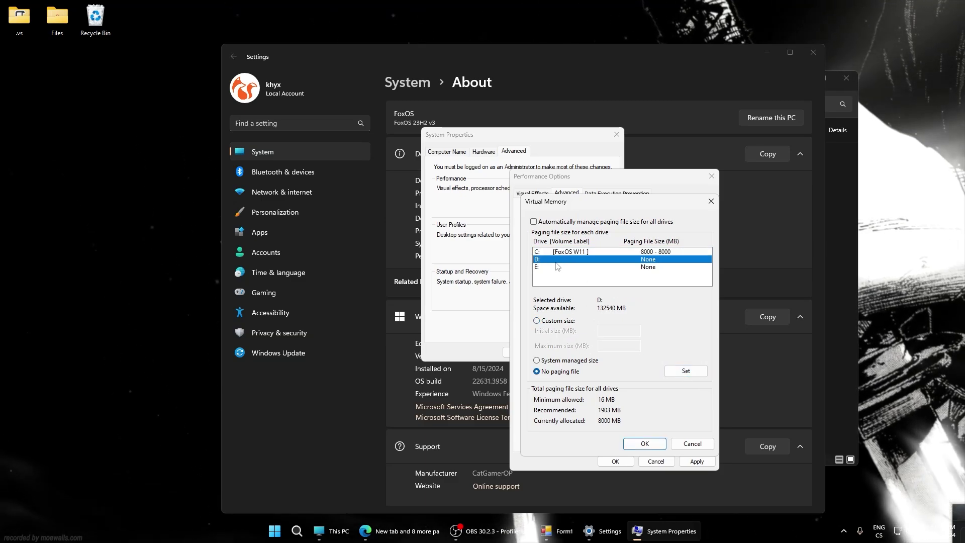
pyautogui.click(548, 267)
pyautogui.click(548, 259)
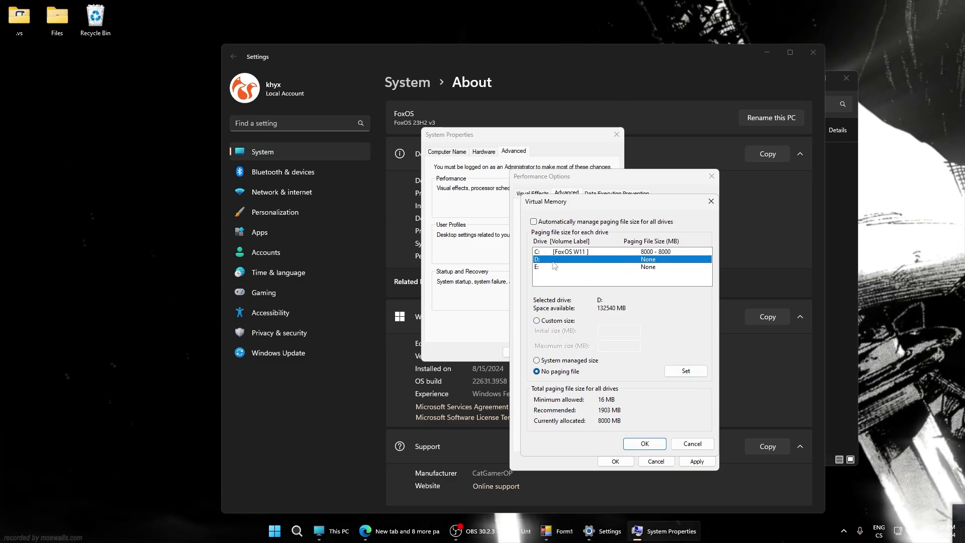
pyautogui.click(645, 444)
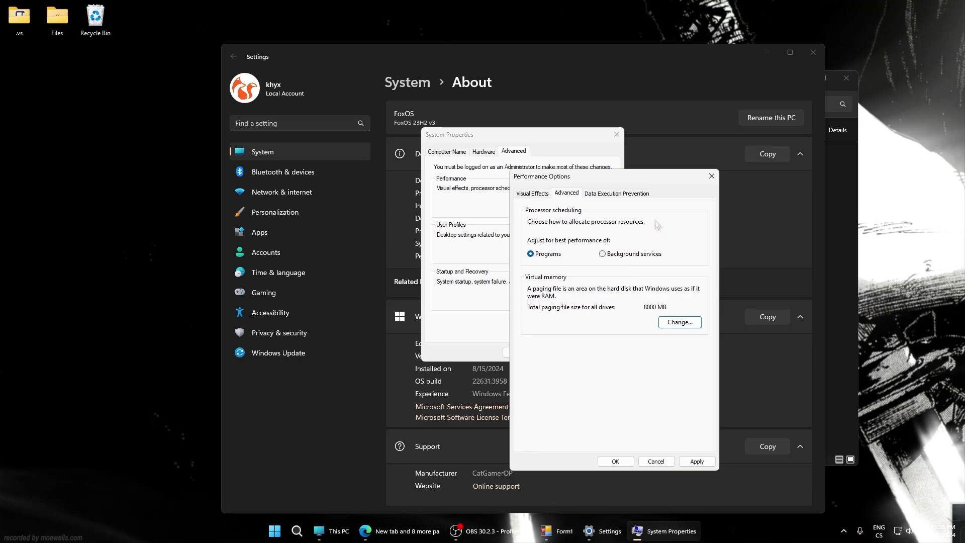
# Step: Check the Data Execution Prevention settings, then confirm Performance Options and System Properties
pyautogui.click(603, 195)
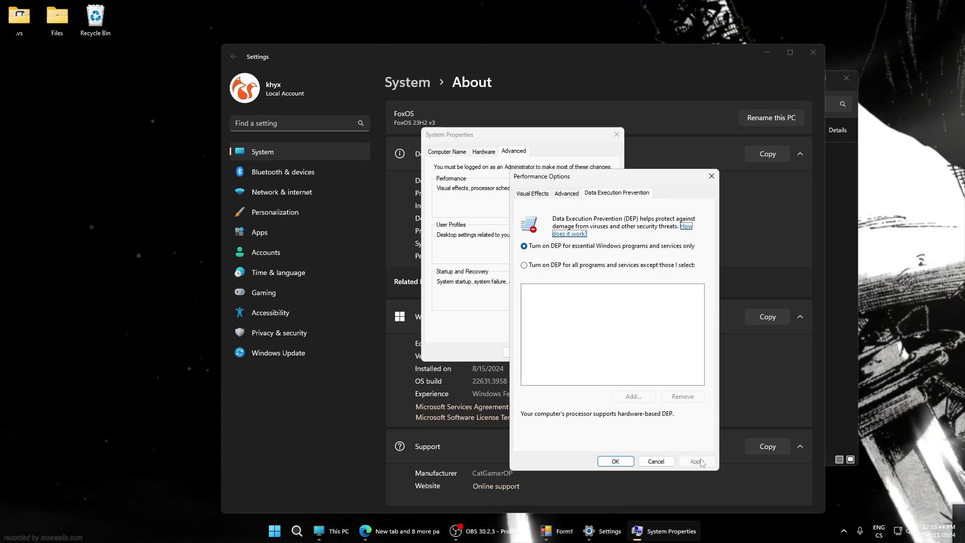
pyautogui.click(615, 461)
pyautogui.click(523, 355)
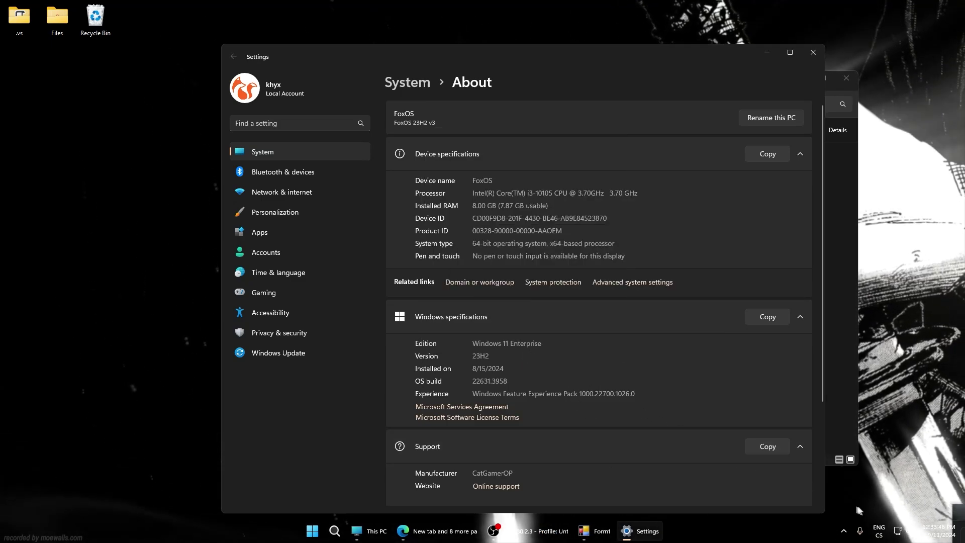
# Step: Open the advanced properties of the default Speakers playback device through the additional Windows sound settings
pyautogui.rightClick(905, 532)
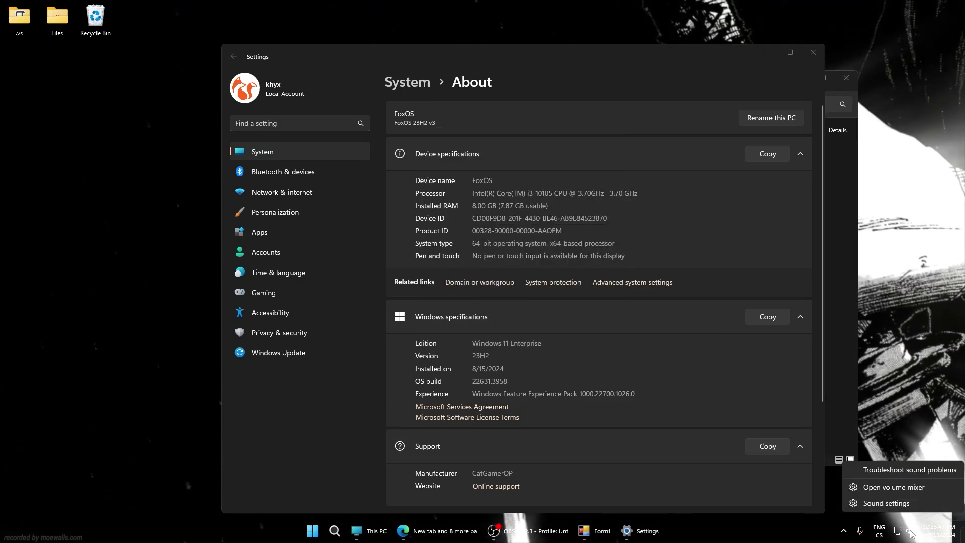
pyautogui.click(879, 502)
pyautogui.scroll(-3, 526, 266)
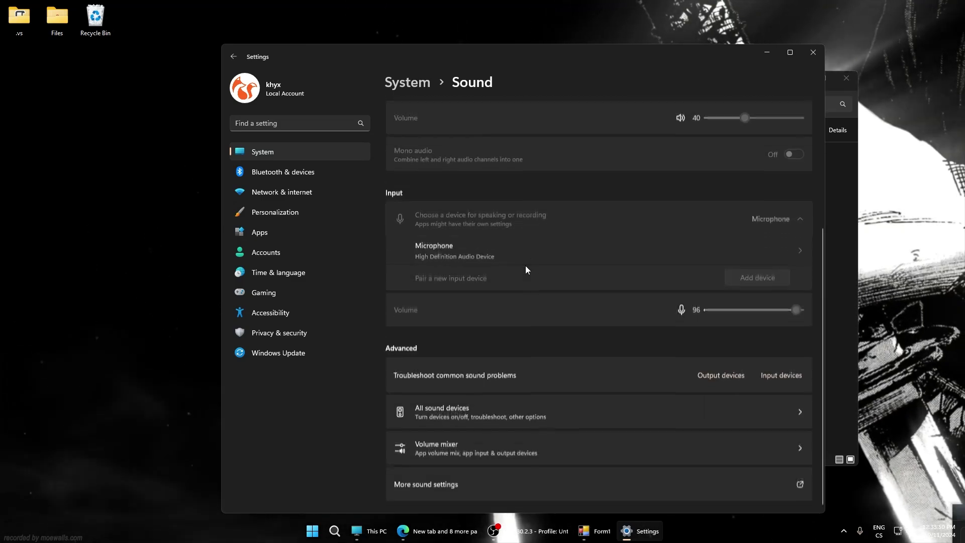
pyautogui.click(421, 483)
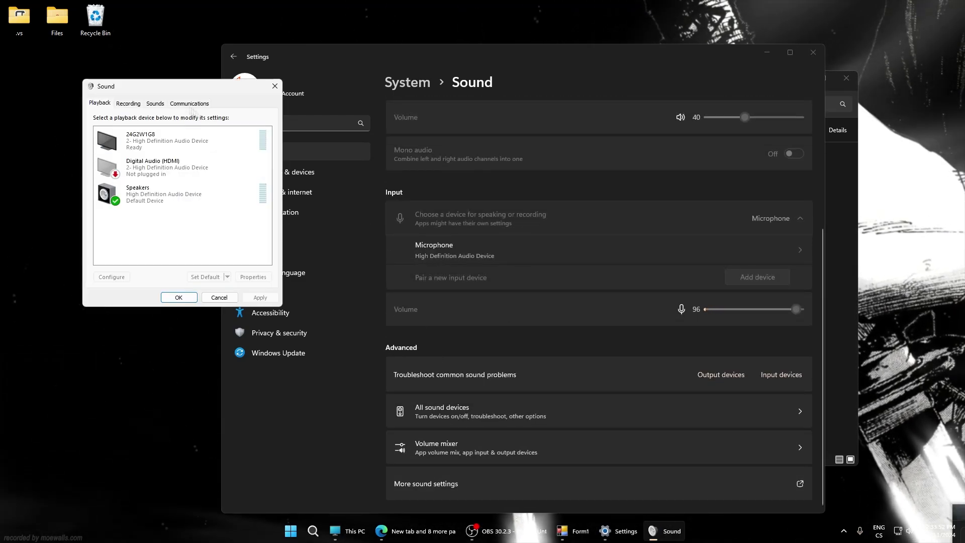
pyautogui.moveTo(138, 86); pyautogui.dragTo(483, 167)
pyautogui.click(481, 272)
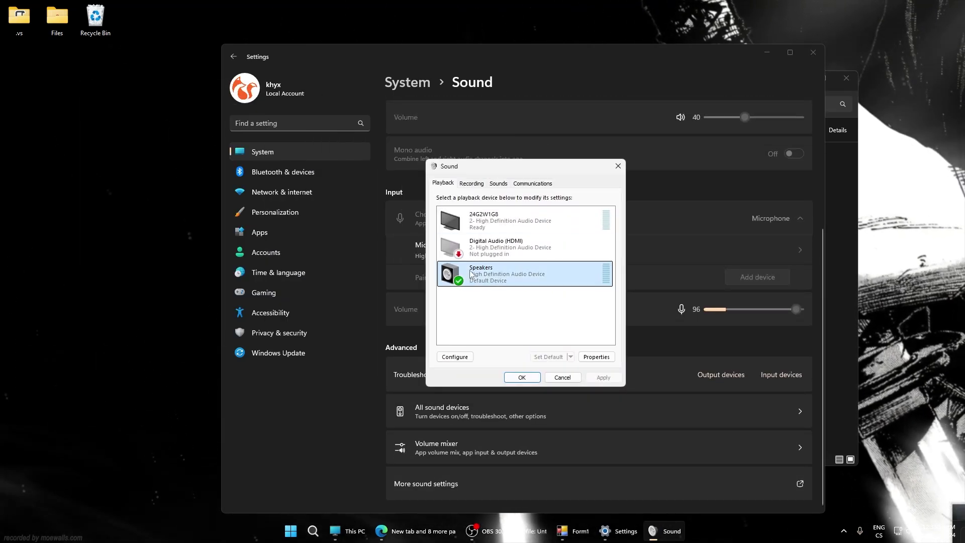
pyautogui.click(597, 357)
pyautogui.click(548, 222)
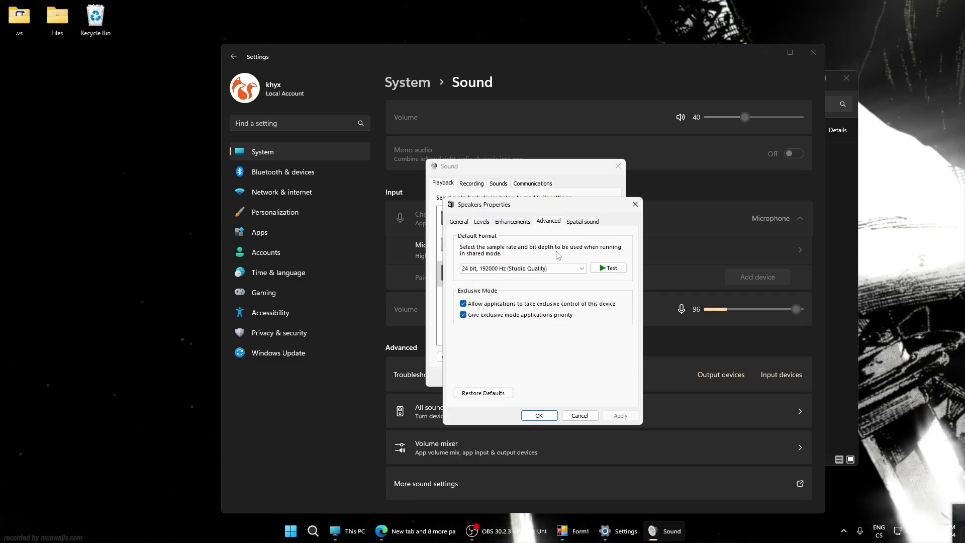
# Step: Set the speakers' default format to 16 bit, 48000 Hz (DVD Quality) and disallow applications' exclusive control of the device
pyautogui.click(558, 268)
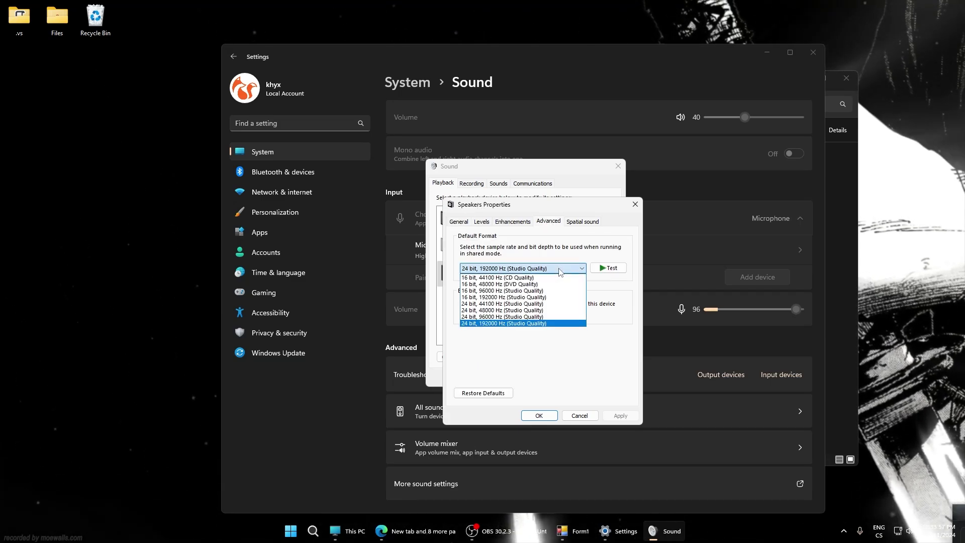
pyautogui.click(525, 284)
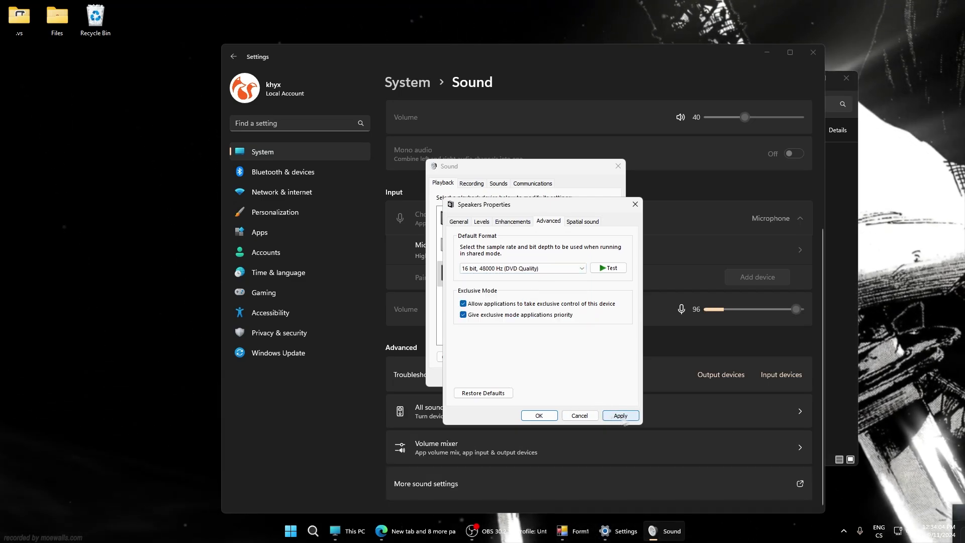
pyautogui.click(477, 269)
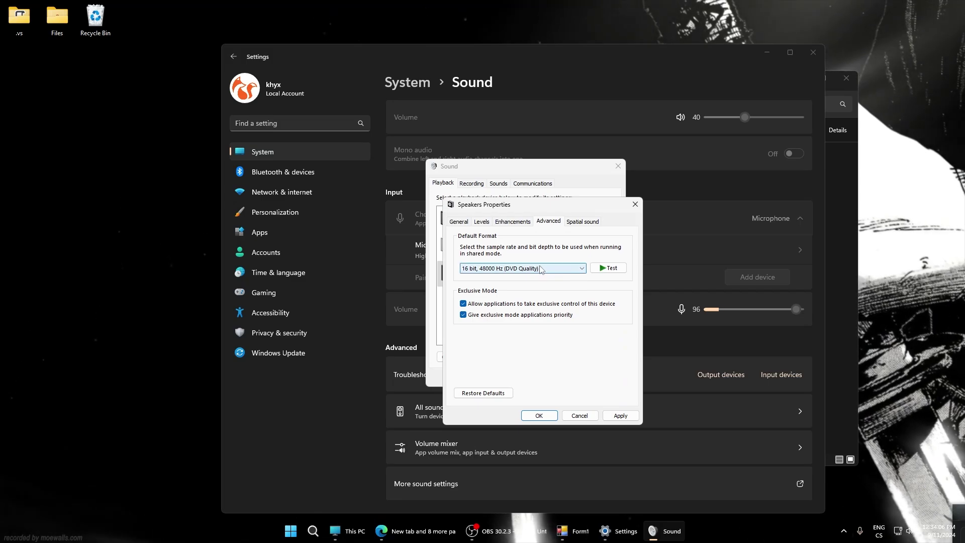
pyautogui.click(523, 283)
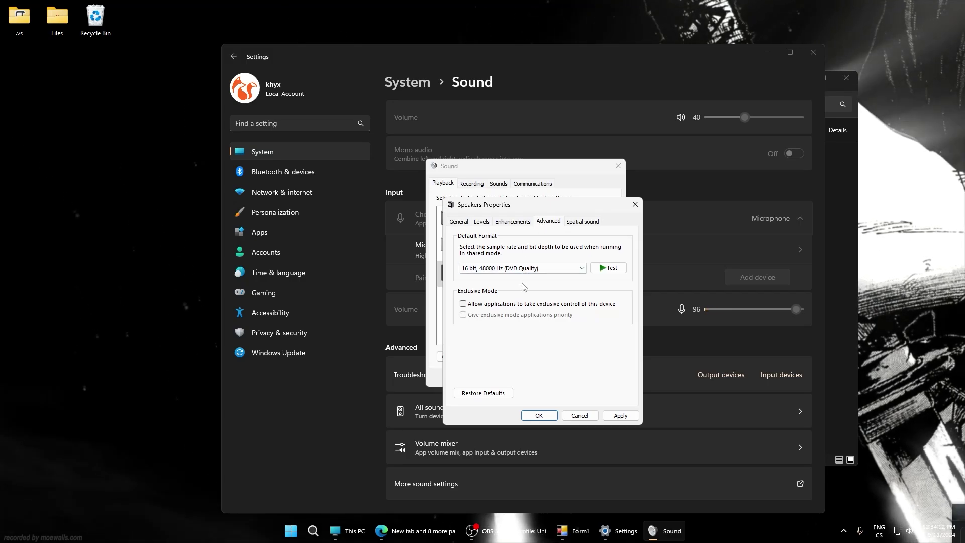
# Step: Check the speakers' enhancements and available default formats, and close the Speakers properties
pyautogui.click(508, 224)
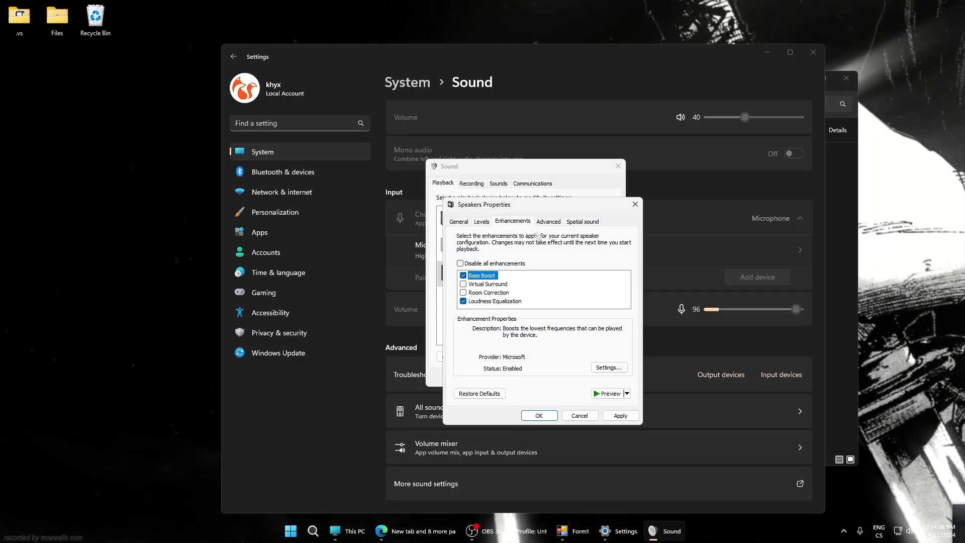
pyautogui.click(548, 221)
pyautogui.click(534, 269)
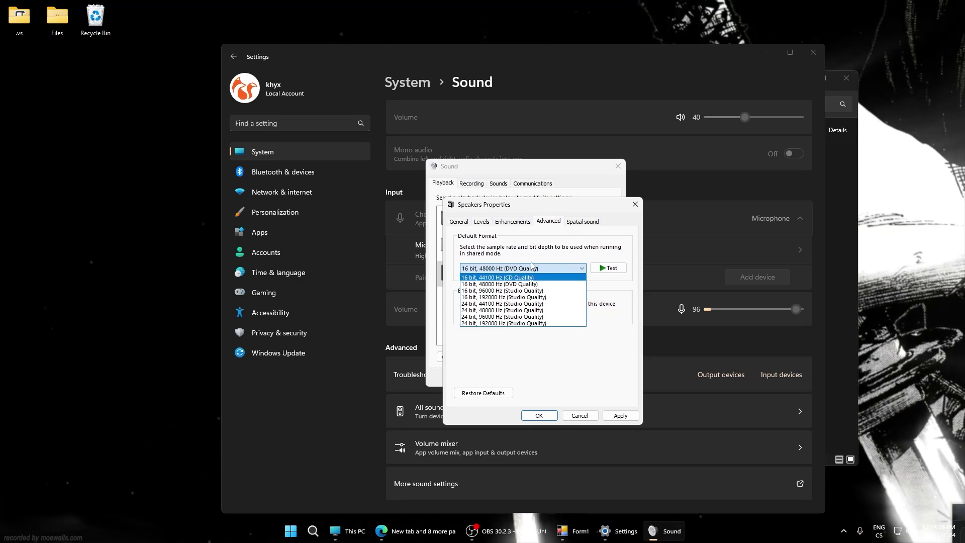
pyautogui.click(635, 204)
pyautogui.click(636, 204)
# Step: Check the recording devices and the communications activity option "Do nothing", and confirm the Sound dialog
pyautogui.click(471, 186)
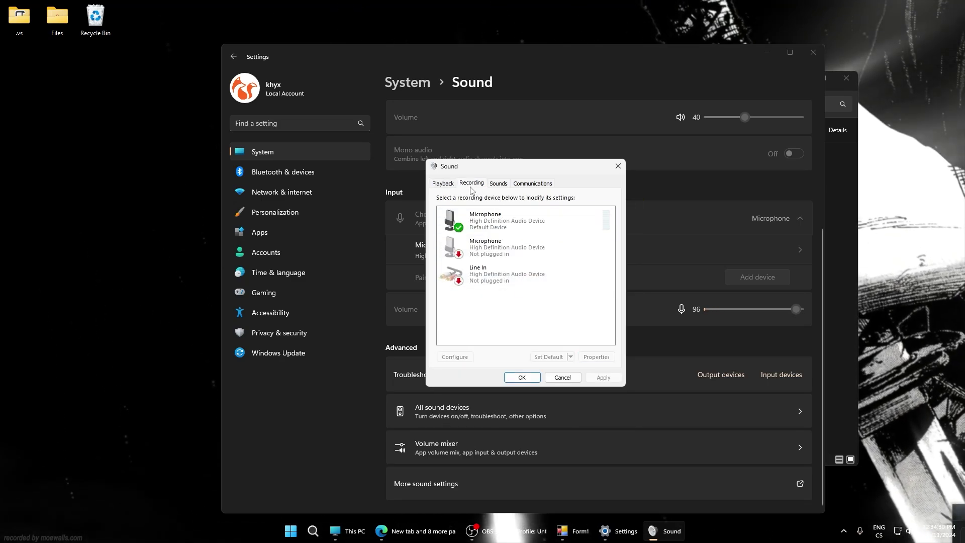
pyautogui.click(538, 184)
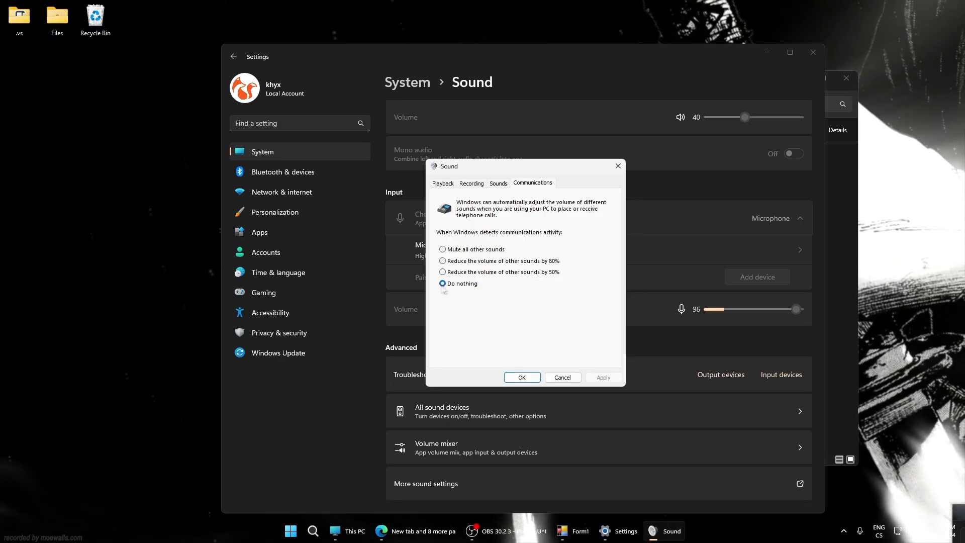
pyautogui.click(517, 377)
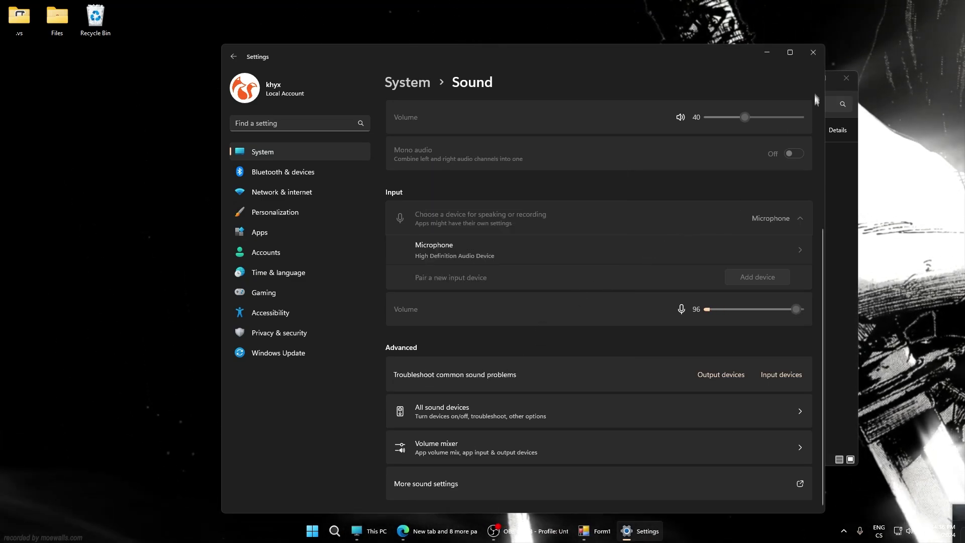
# Step: Close Settings and the File Explorer window, and switch to the Performance page of Elysium V2.0
pyautogui.click(813, 52)
pyautogui.click(847, 78)
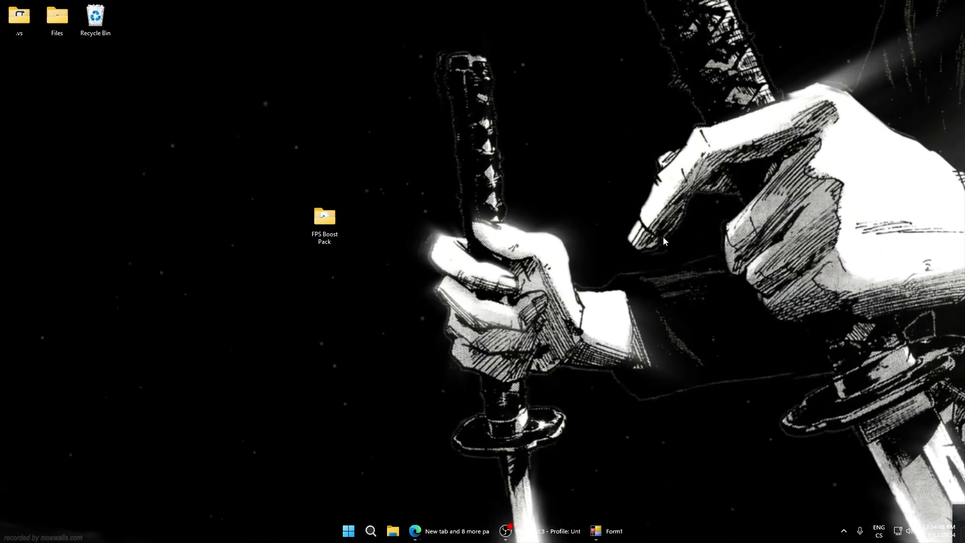
pyautogui.click(960, 513)
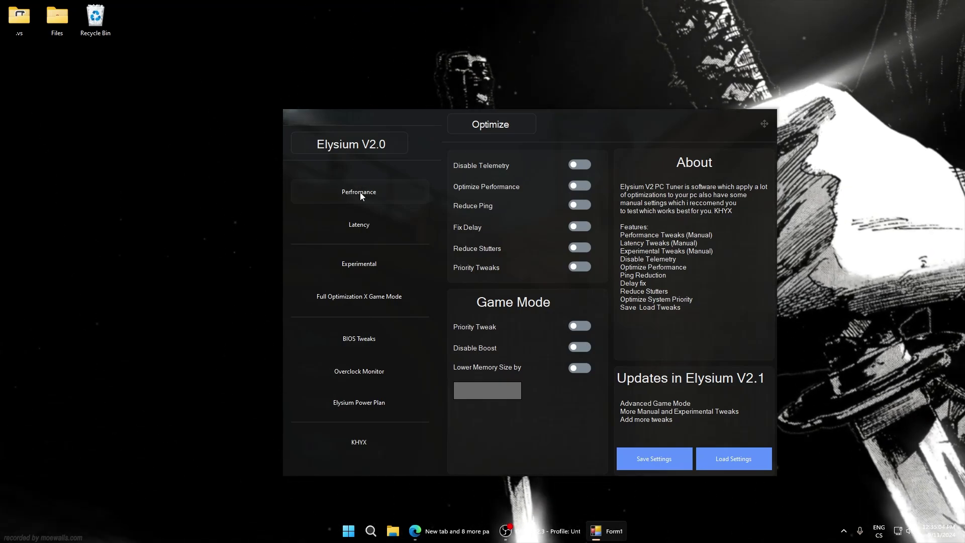
pyautogui.click(359, 192)
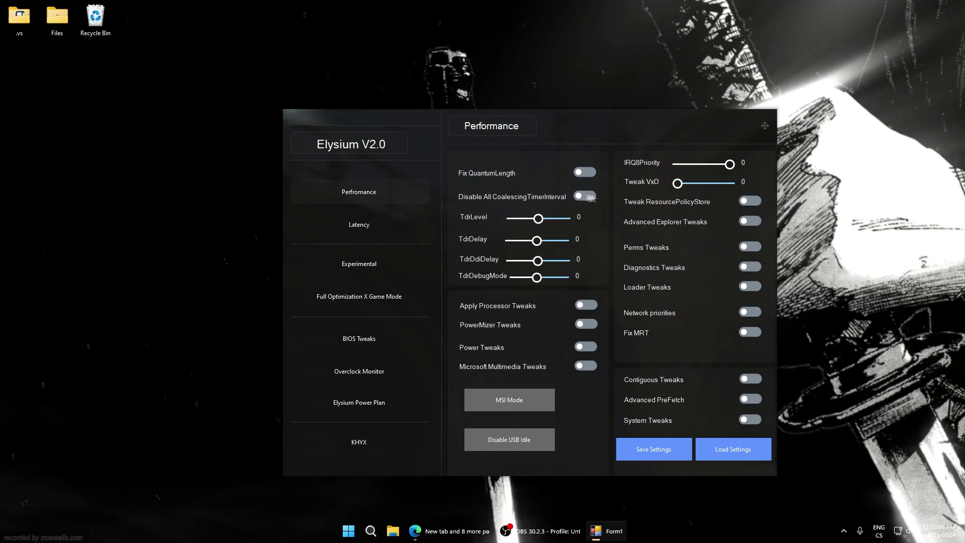
# Step: Set TdrLevel to its minimum of 0, enable PowerMizer Tweaks, and set IRQ8Priority to 1
pyautogui.moveTo(538, 219); pyautogui.dragTo(511, 221)
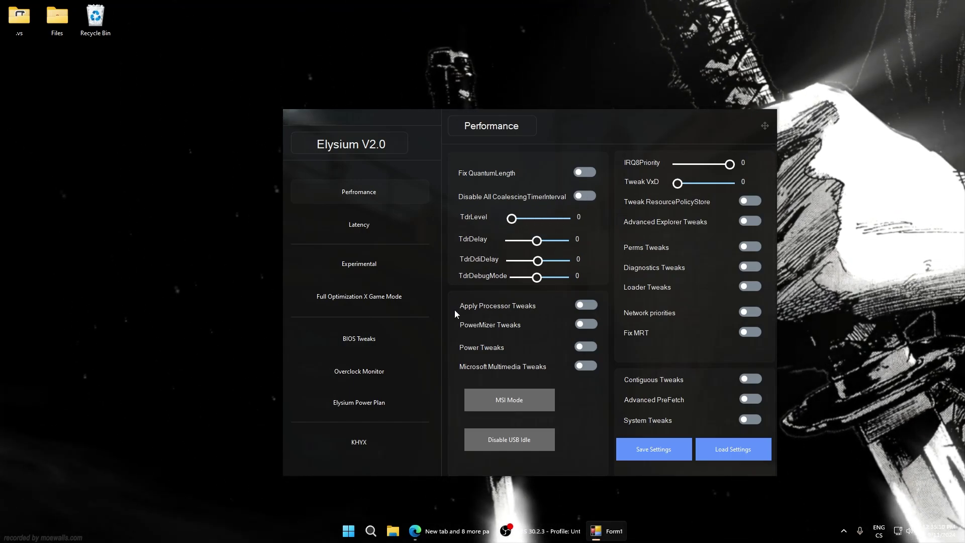
pyautogui.click(587, 324)
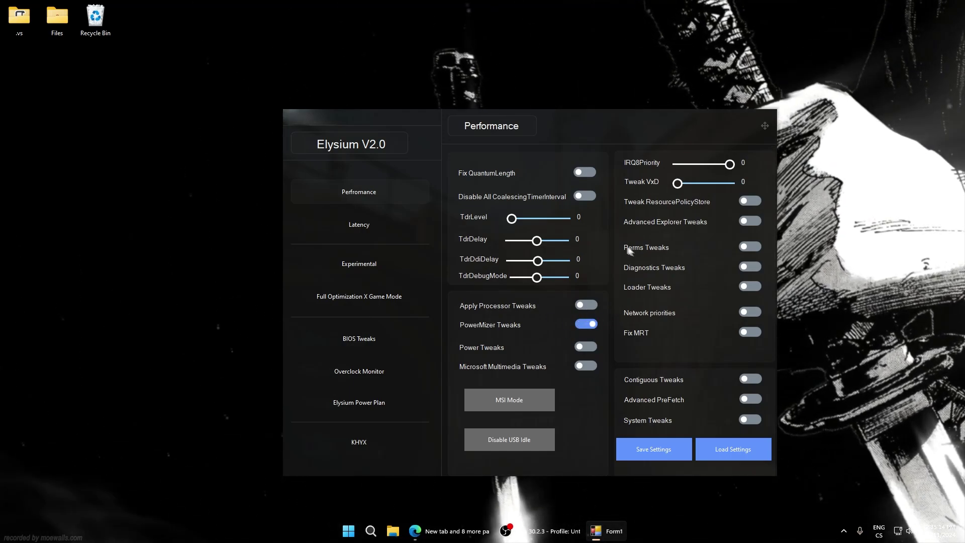
pyautogui.moveTo(729, 164); pyautogui.dragTo(687, 164)
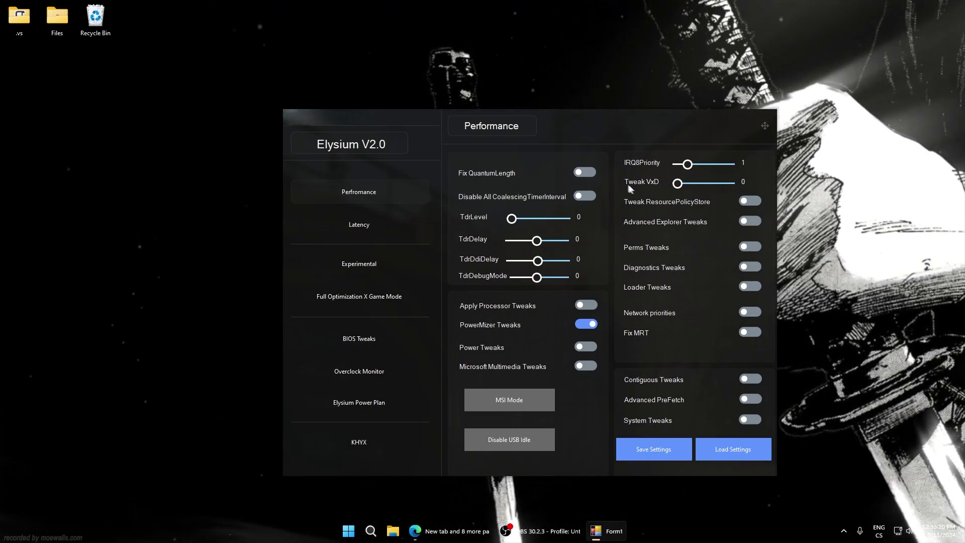
# Step: Set Tweak VxD to 1 and switch to the Latency page
pyautogui.click(695, 184)
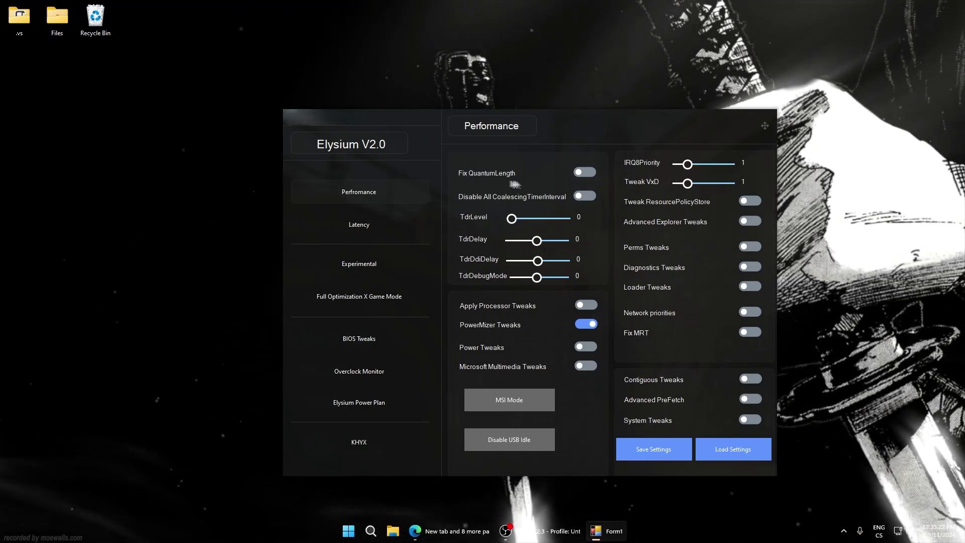
pyautogui.click(363, 224)
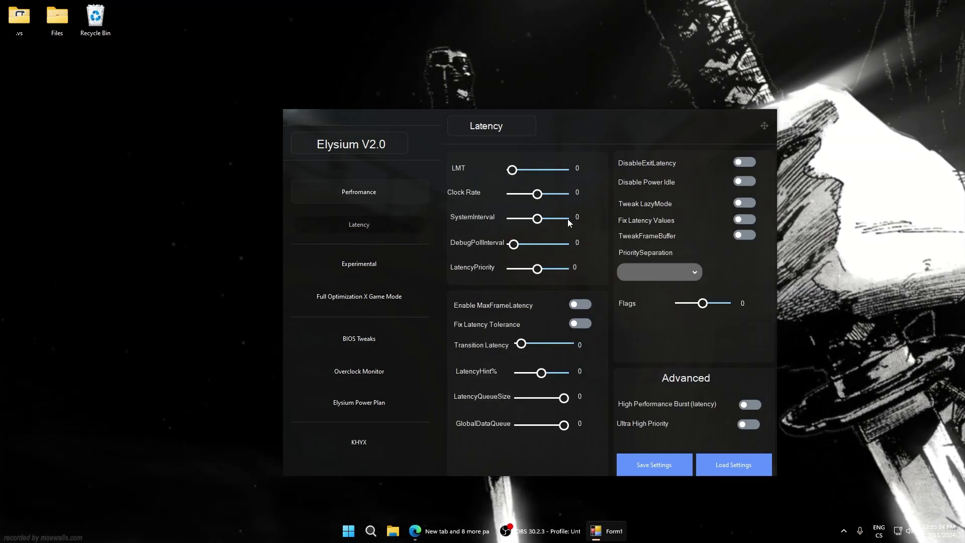
# Step: Set PrioritySeparation to Performance, Flags to its minimum of 0, and LatencyHint% to 100
pyautogui.click(655, 272)
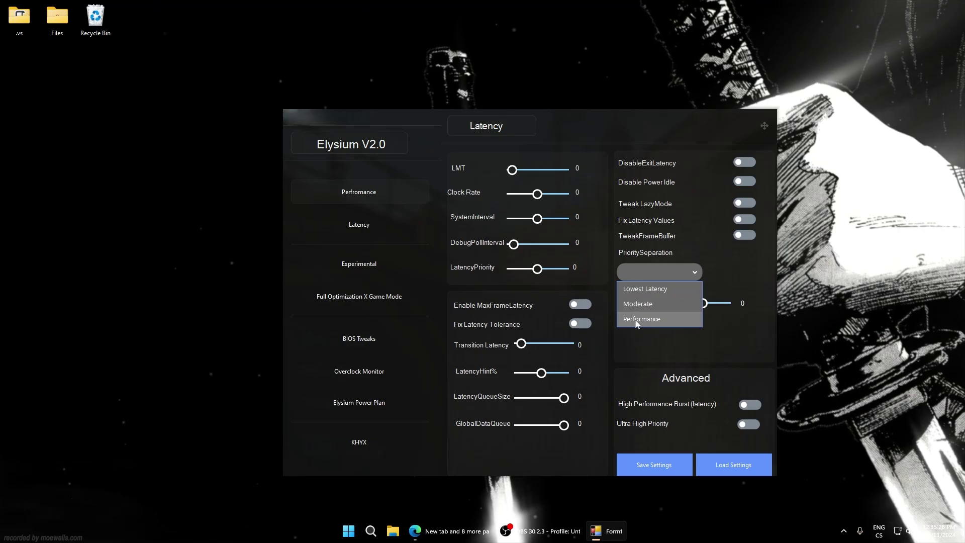
pyautogui.click(662, 301)
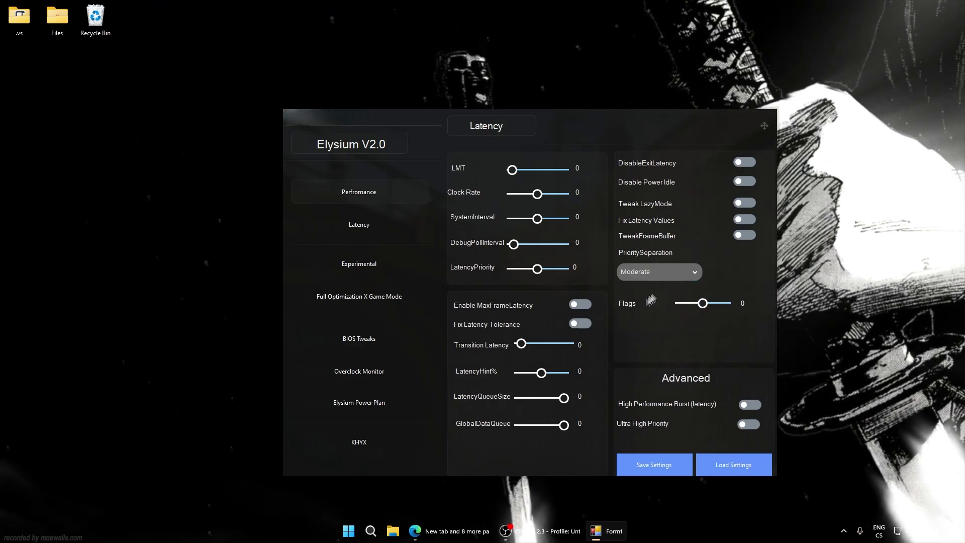
pyautogui.click(653, 272)
pyautogui.click(648, 319)
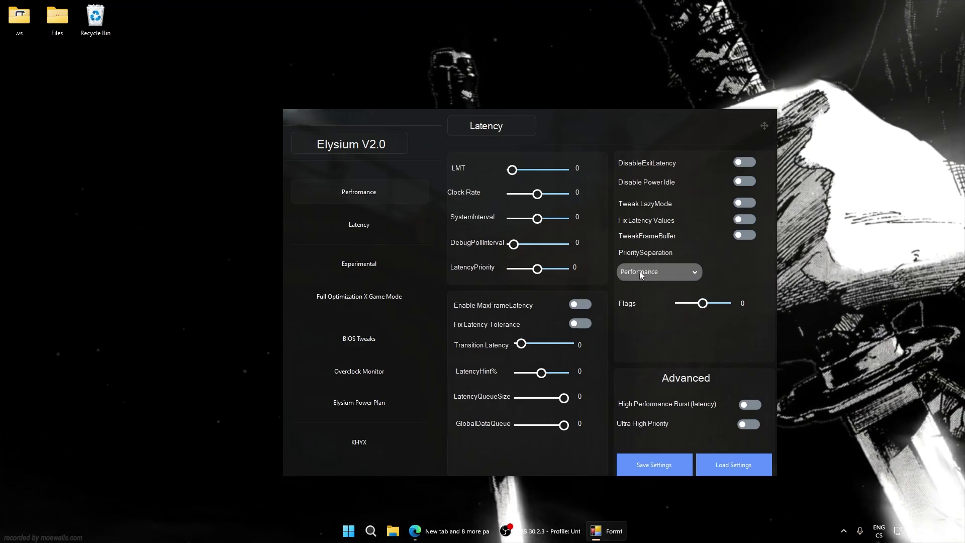
pyautogui.moveTo(703, 304); pyautogui.dragTo(657, 303)
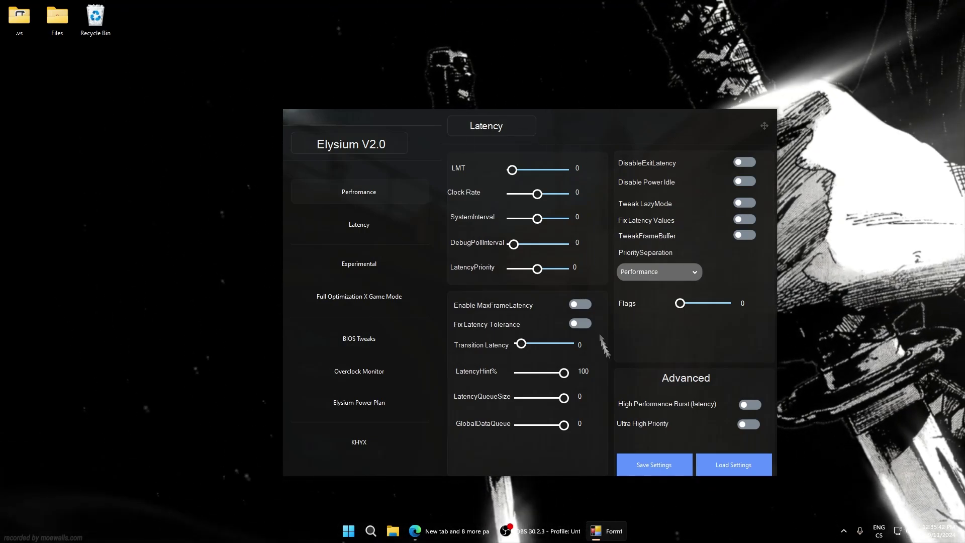
# Step: Revisit the Performance page, return to the Latency page and load its saved settings
pyautogui.click(341, 195)
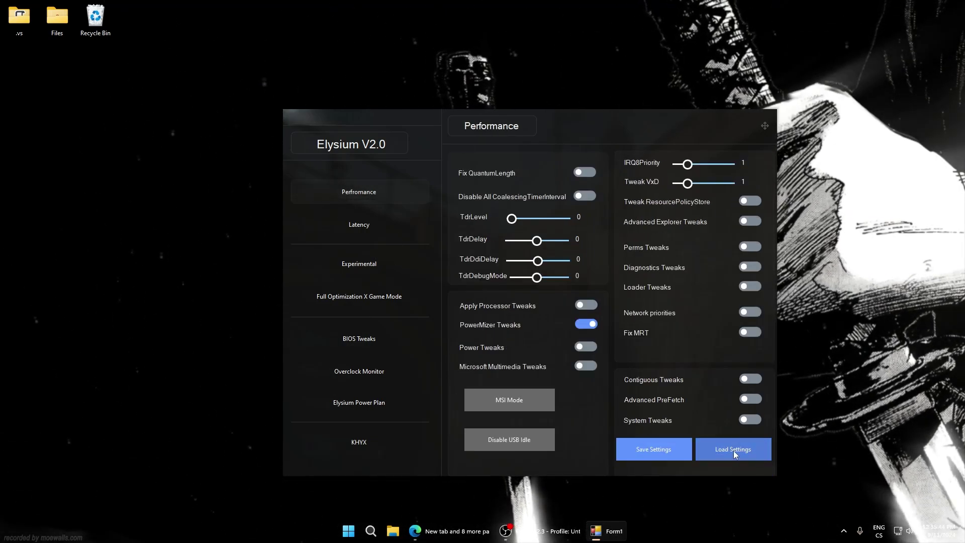
pyautogui.click(353, 225)
pyautogui.click(749, 463)
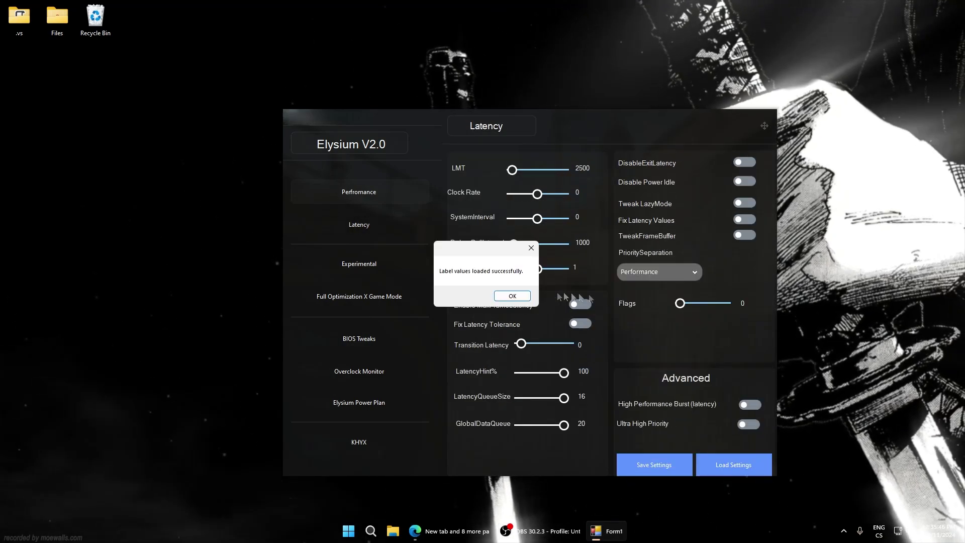
pyautogui.click(512, 298)
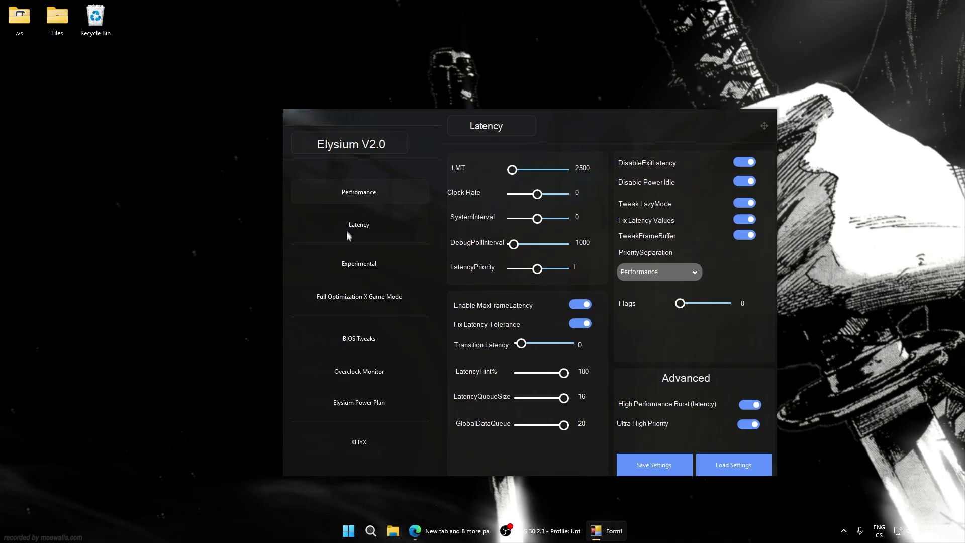
# Step: Load the saved settings on the Experimental page
pyautogui.click(354, 265)
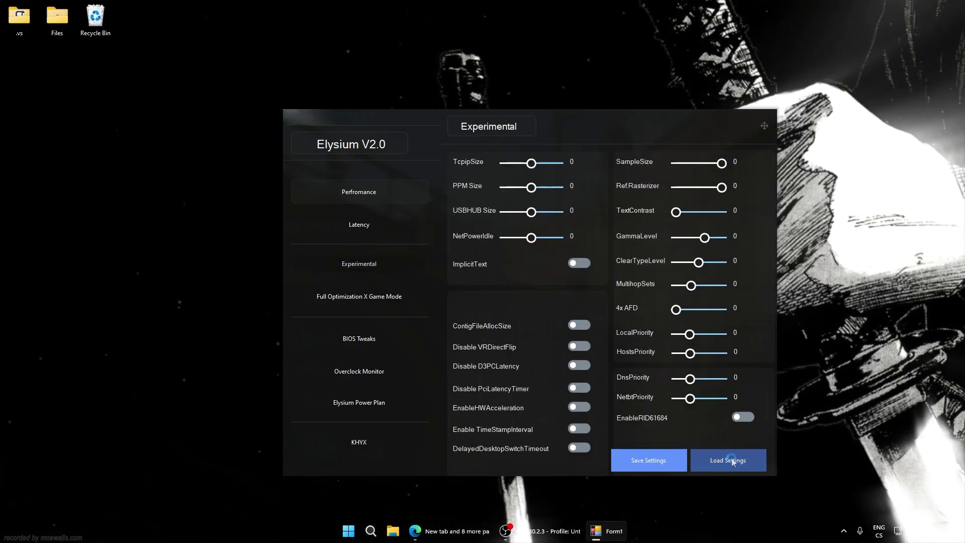
pyautogui.click(731, 458)
pyautogui.click(503, 297)
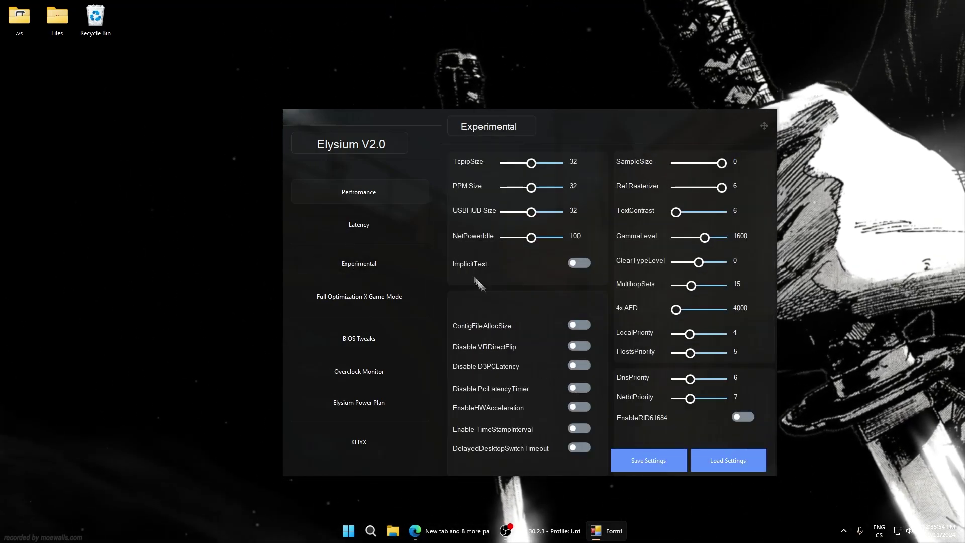